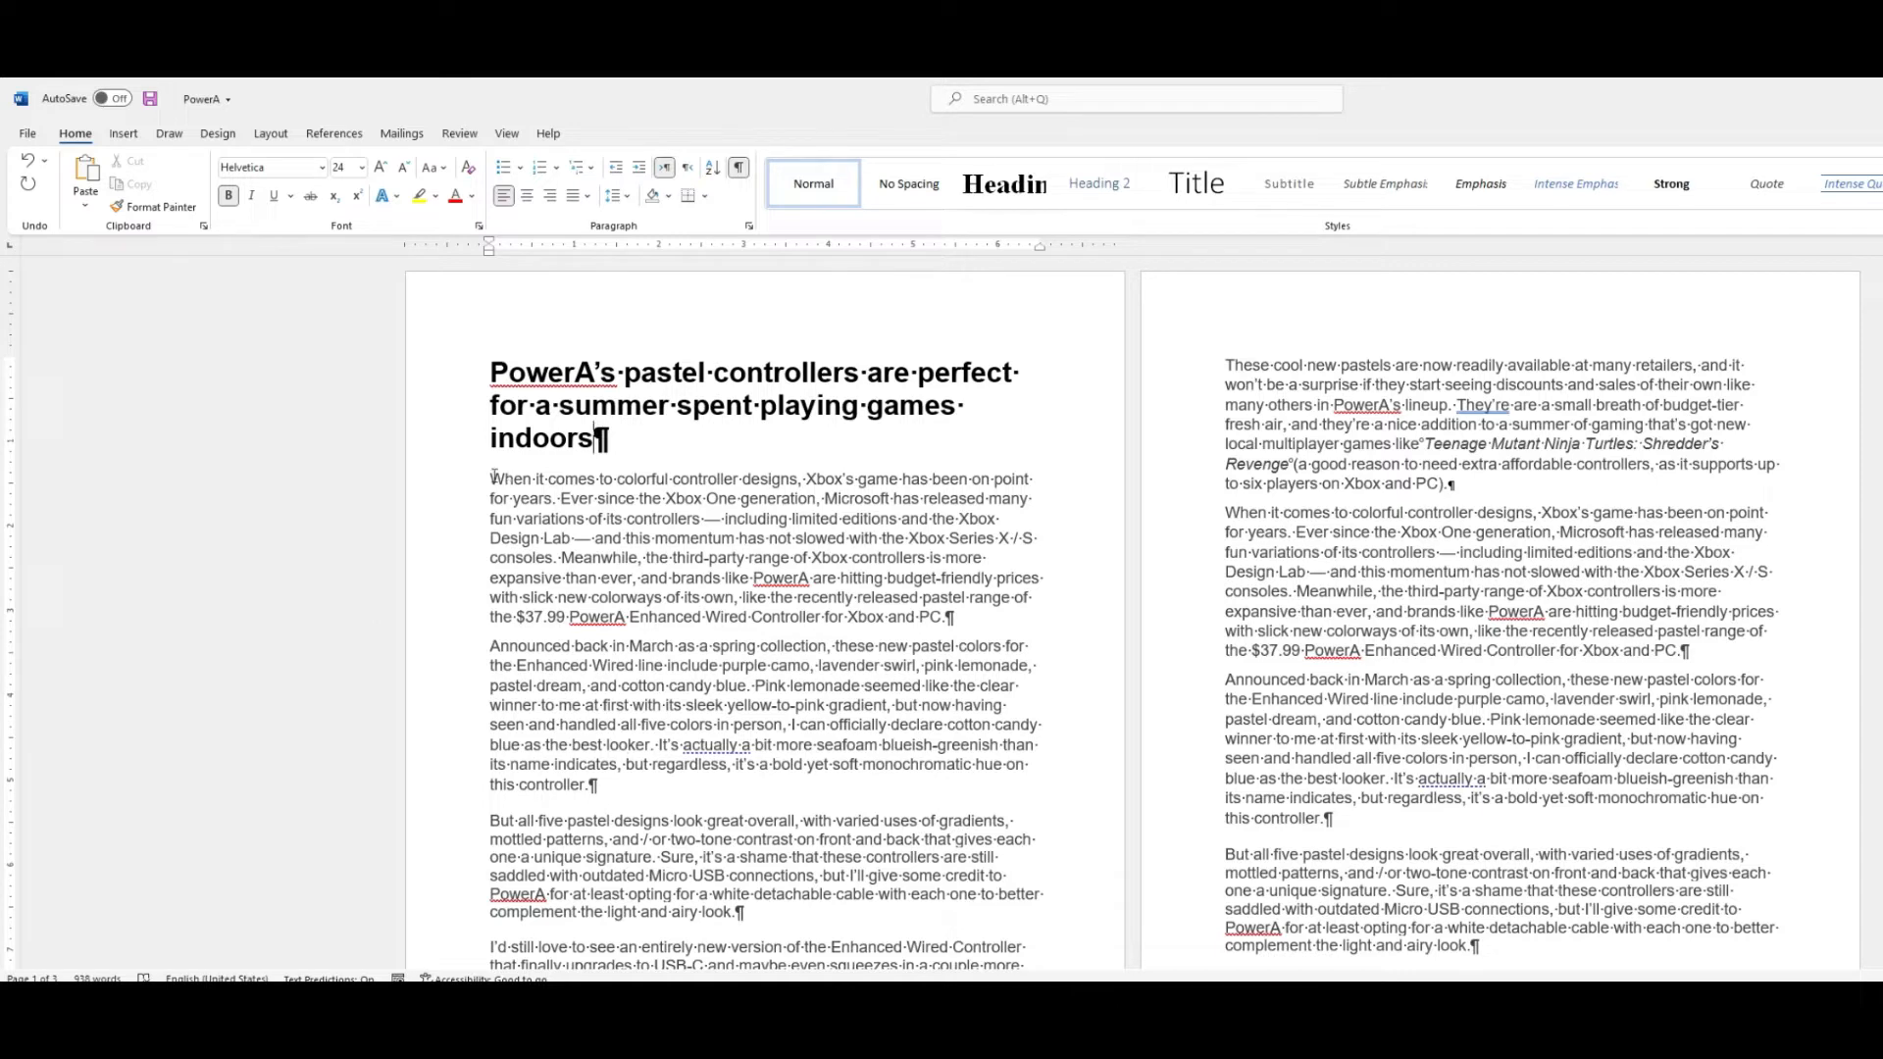
# Select the article's body text below the headline and open the column settings.
pyautogui.moveTo(494, 477); pyautogui.dragTo(1499, 949)
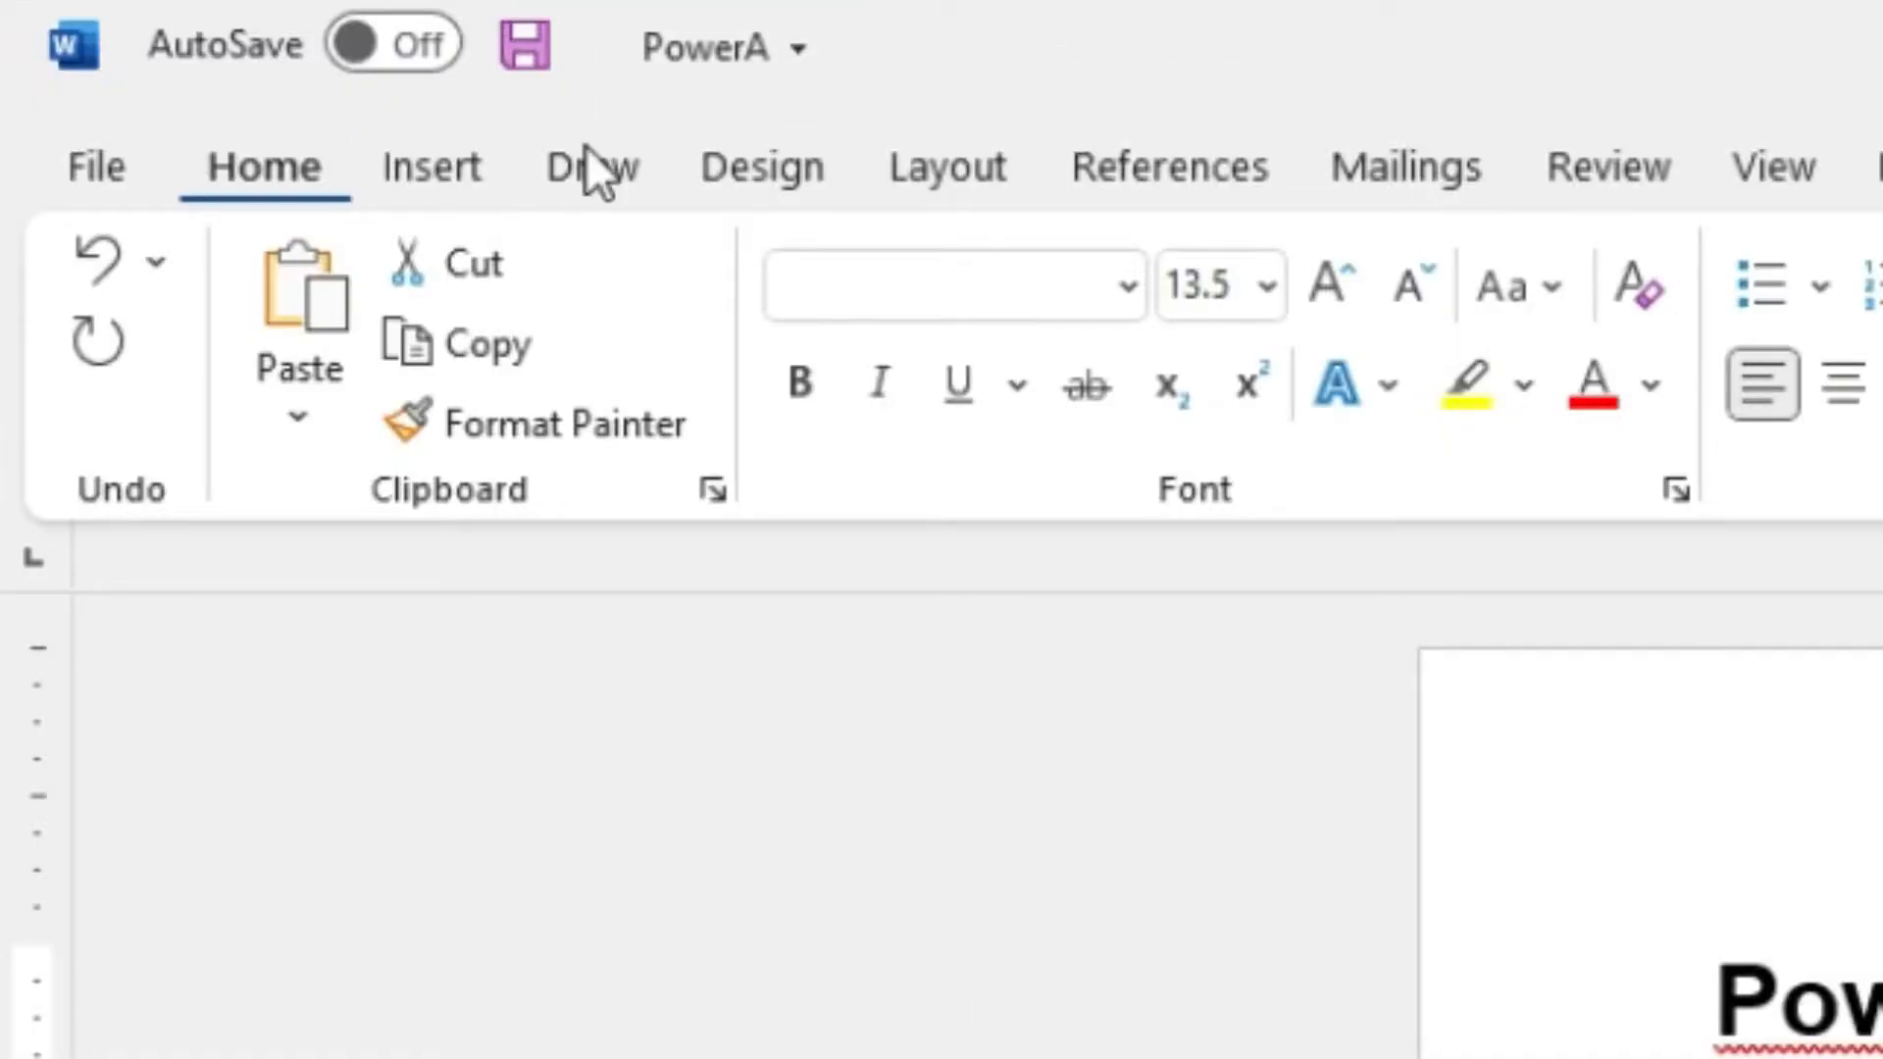
pyautogui.click(969, 175)
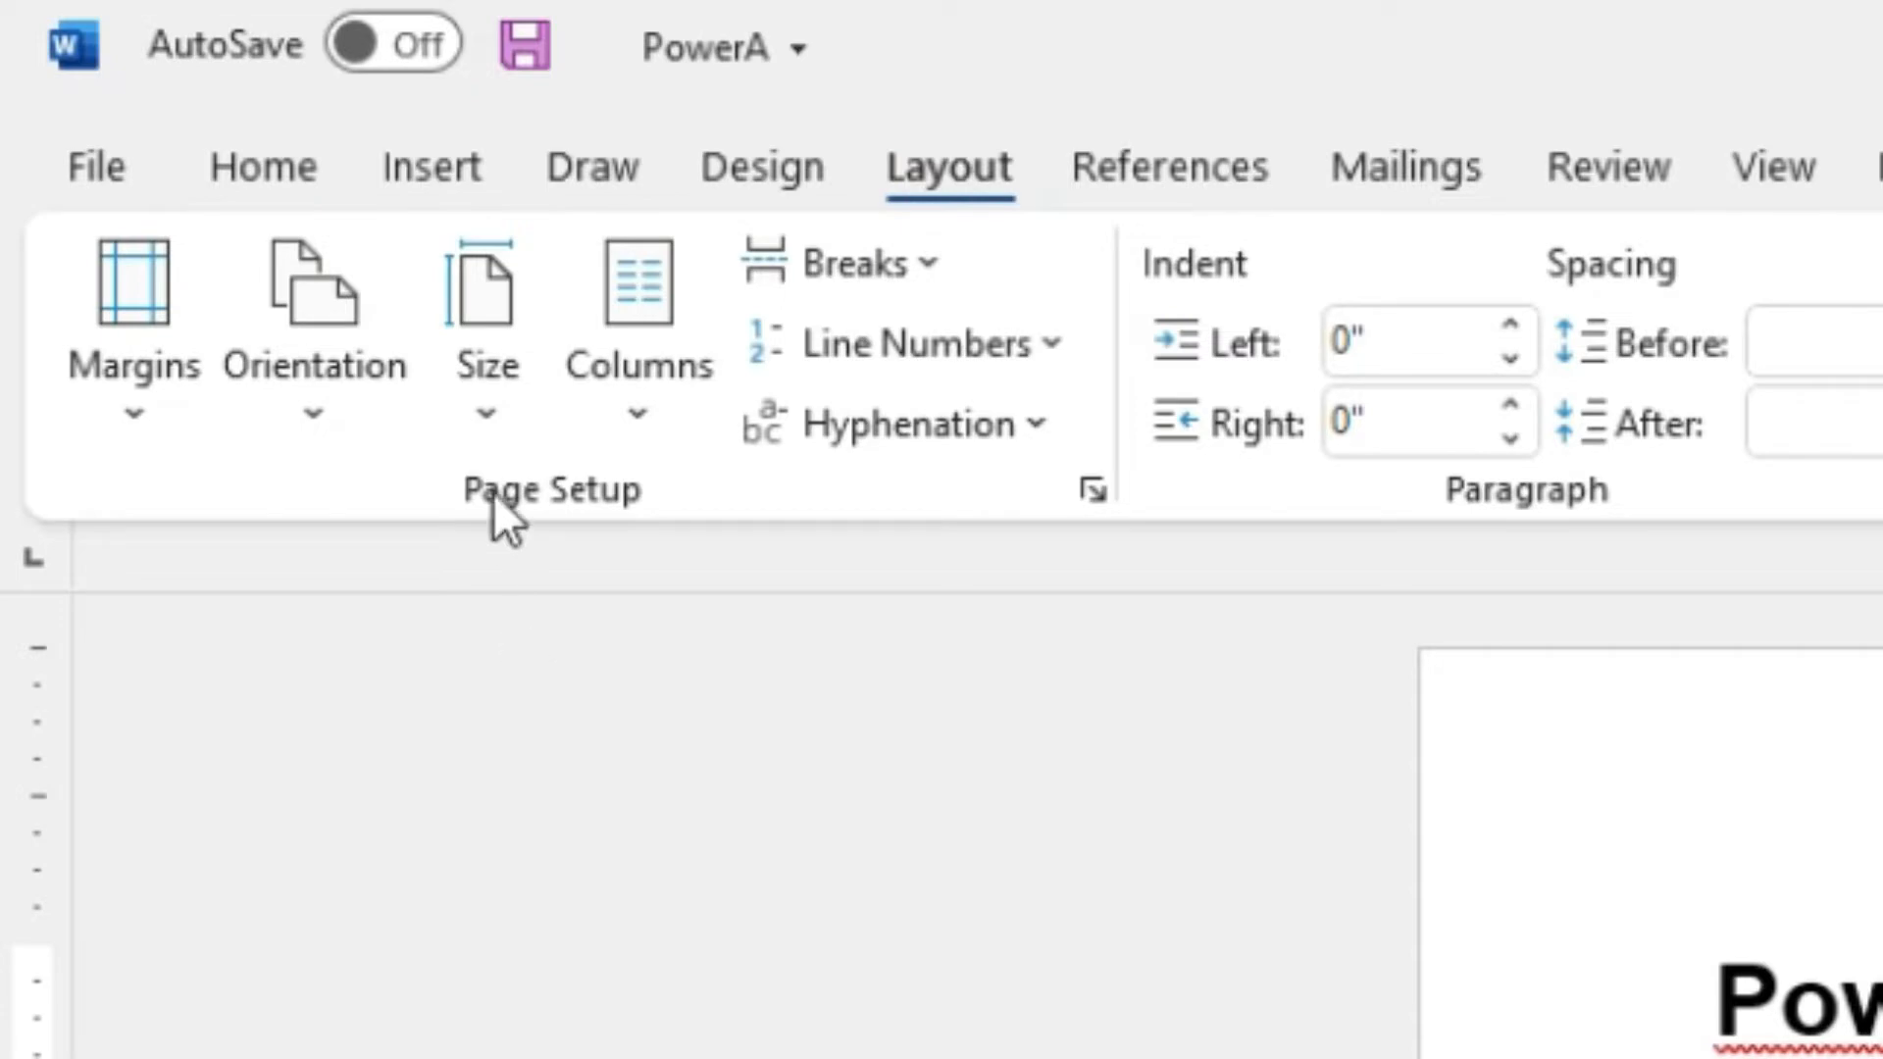
pyautogui.click(660, 427)
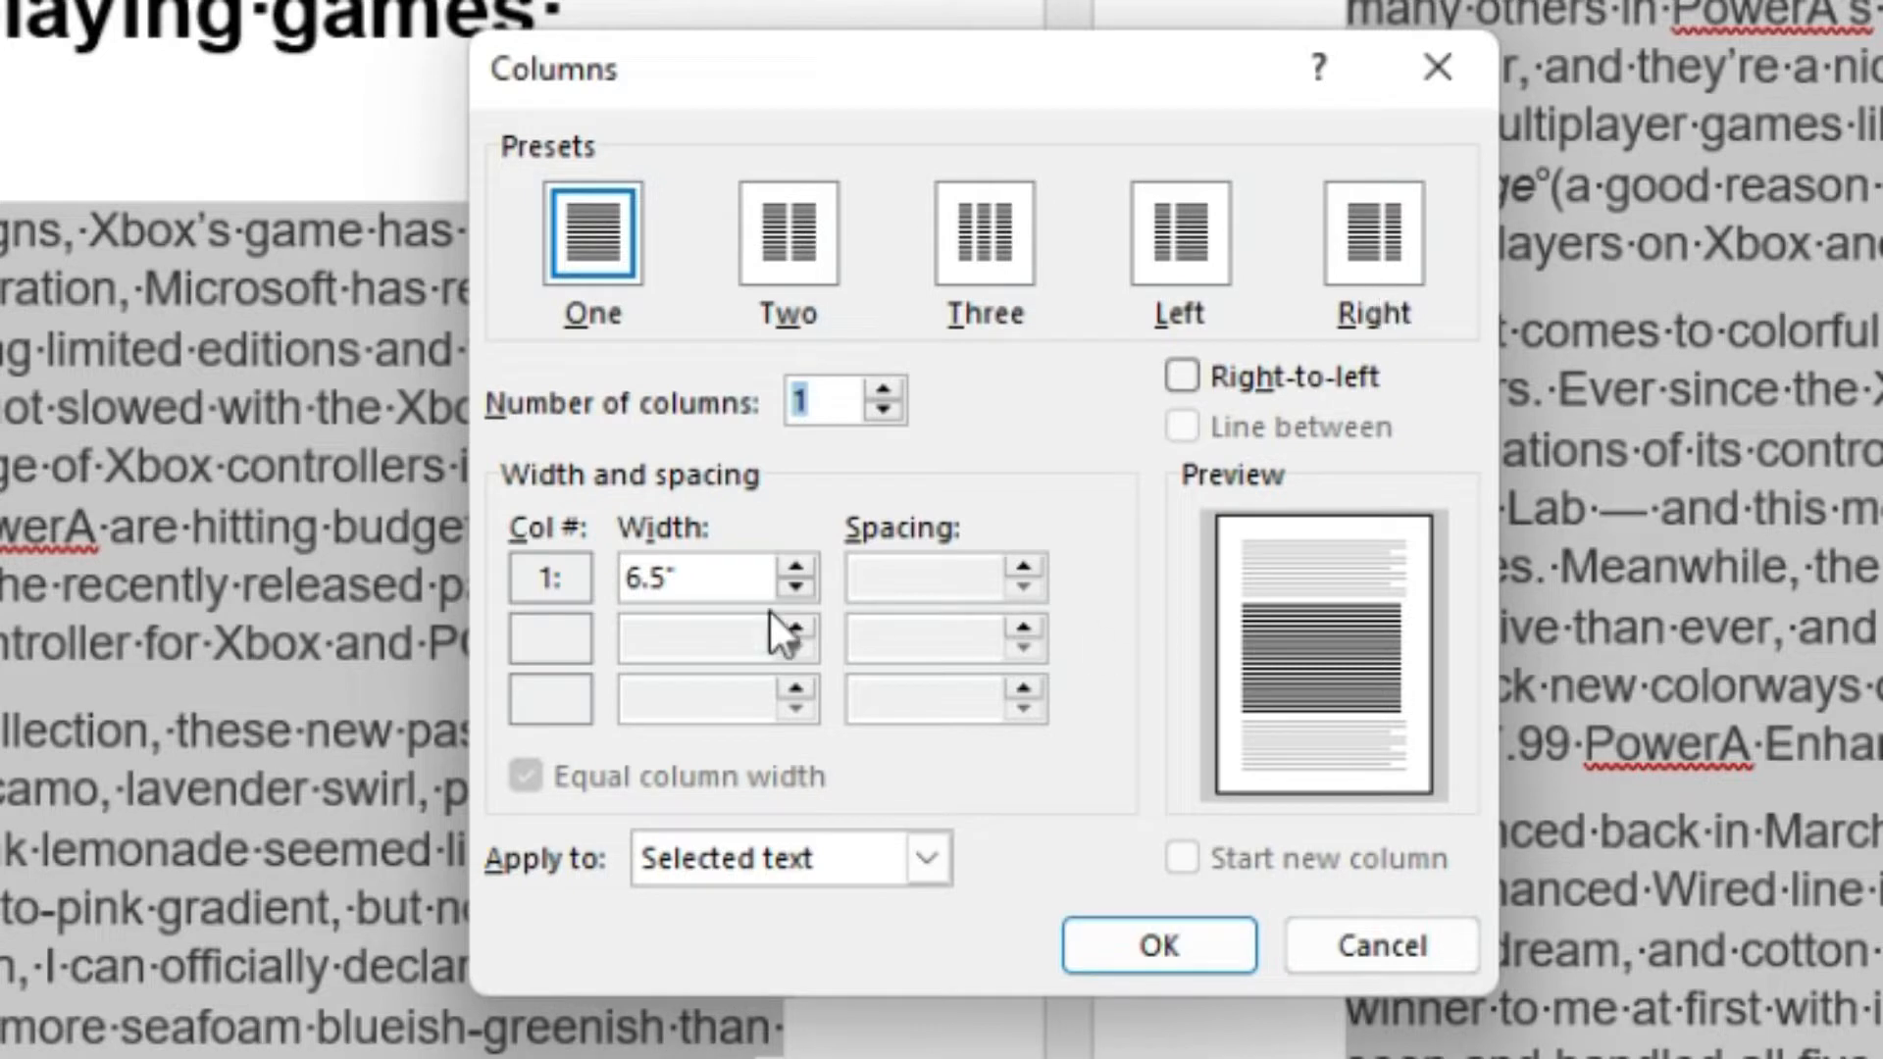
# Set the number of columns to 4 and scroll through the per-column width list.
pyautogui.click(807, 396)
pyautogui.moveTo(833, 404); pyautogui.dragTo(738, 456)
pyautogui.write('4')
pyautogui.press('Tab')
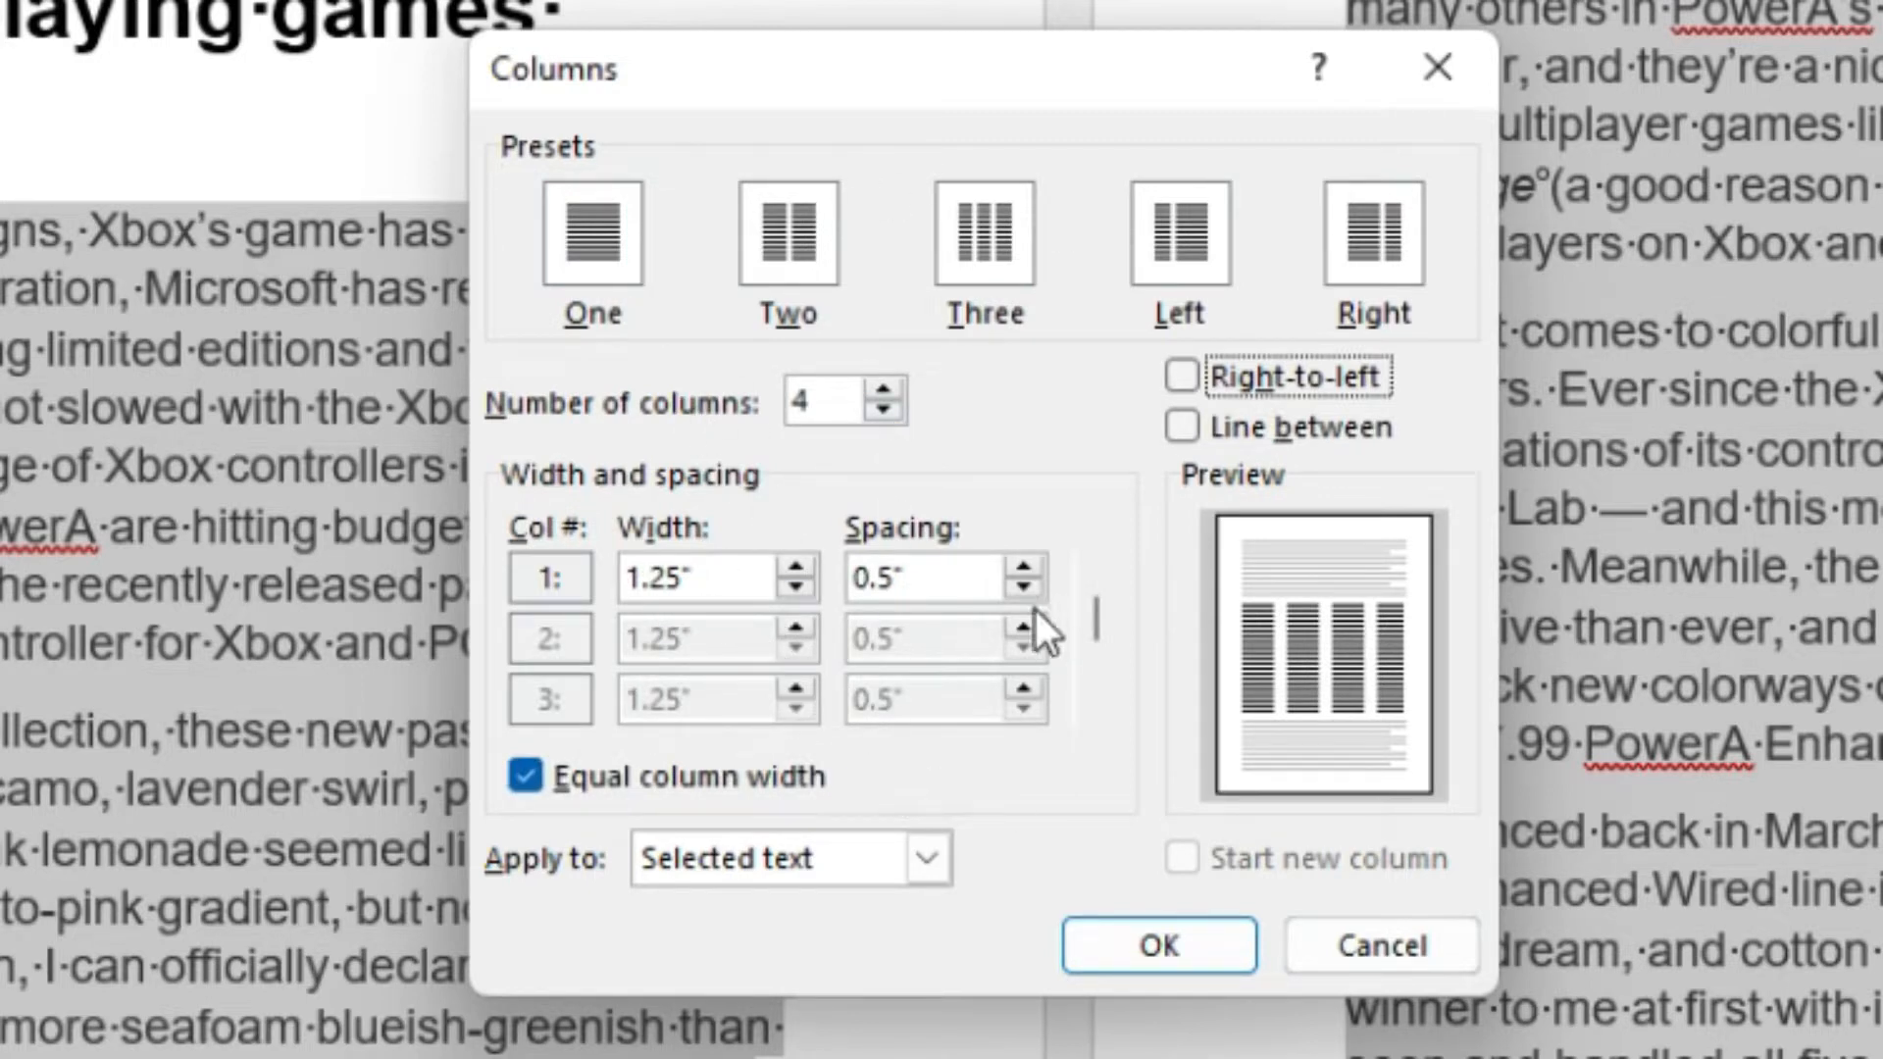
pyautogui.moveTo(1102, 620); pyautogui.dragTo(1091, 675)
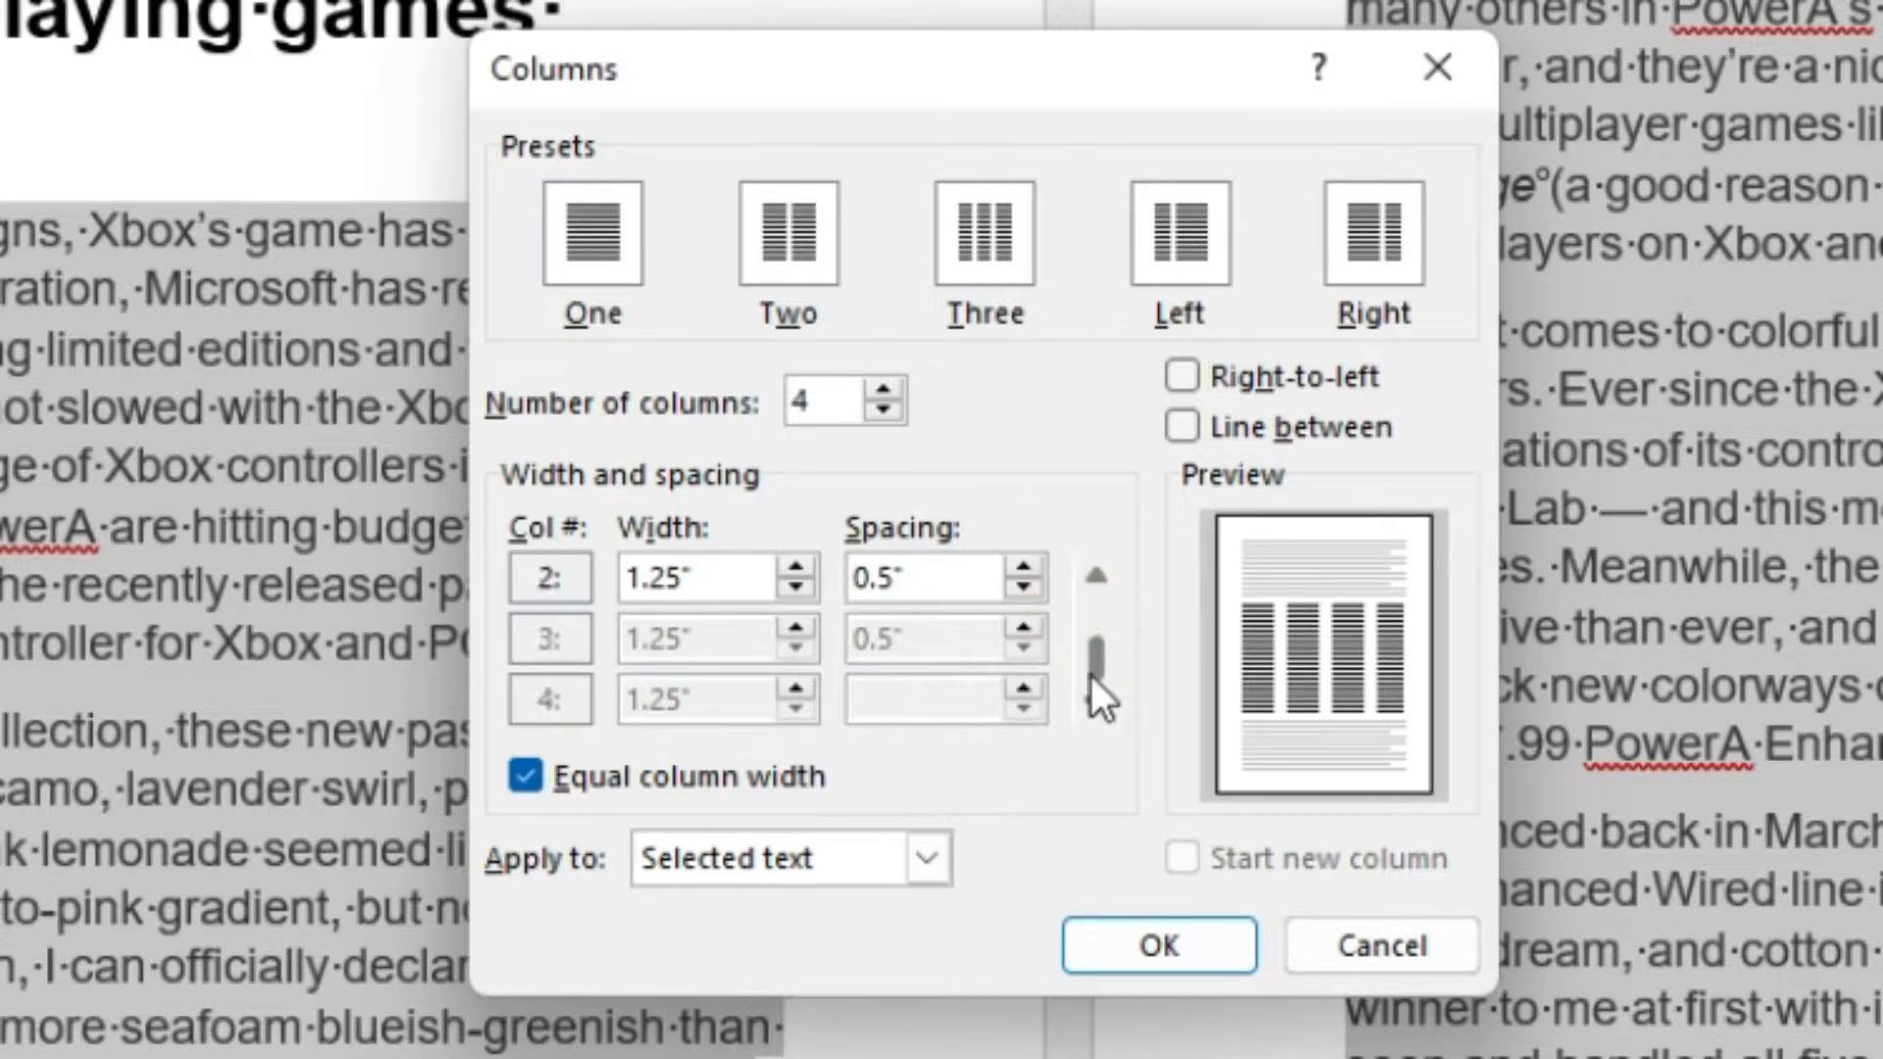
pyautogui.click(1098, 576)
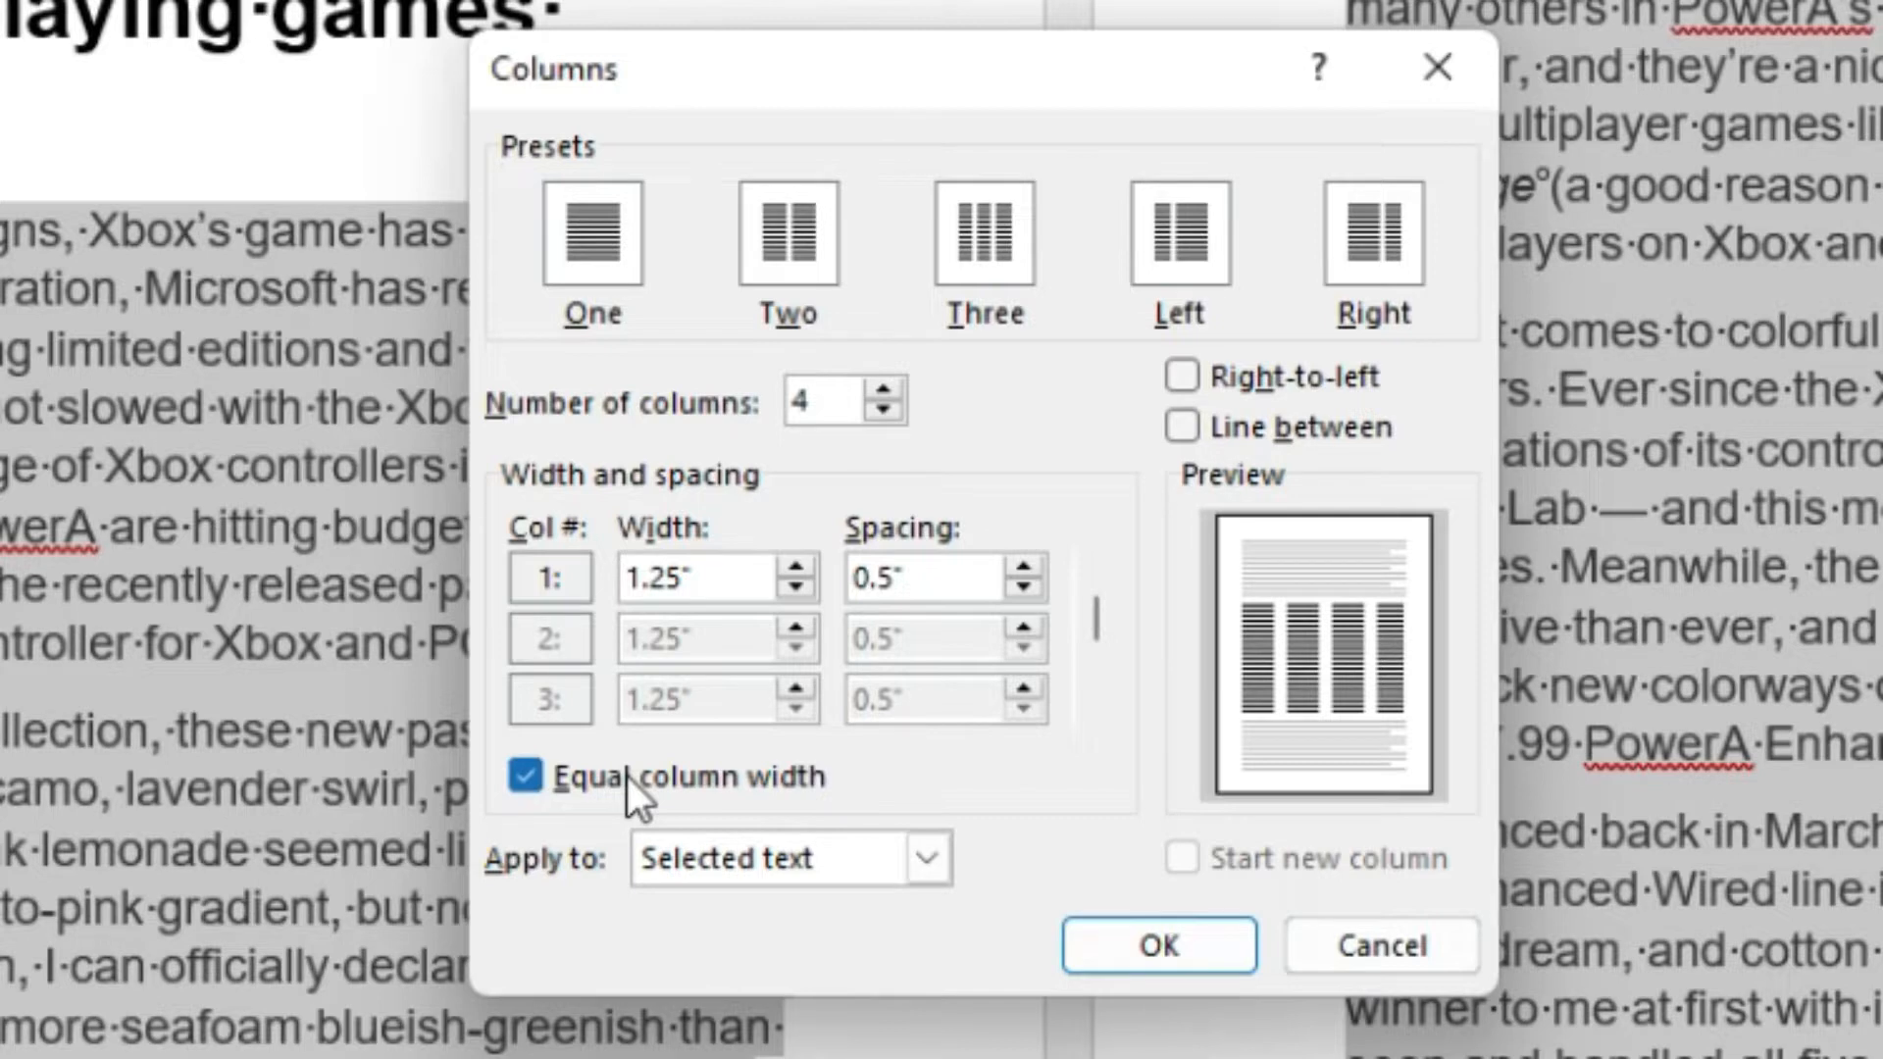
# Switch to the Two preset and turn off equal column width.
pyautogui.click(794, 237)
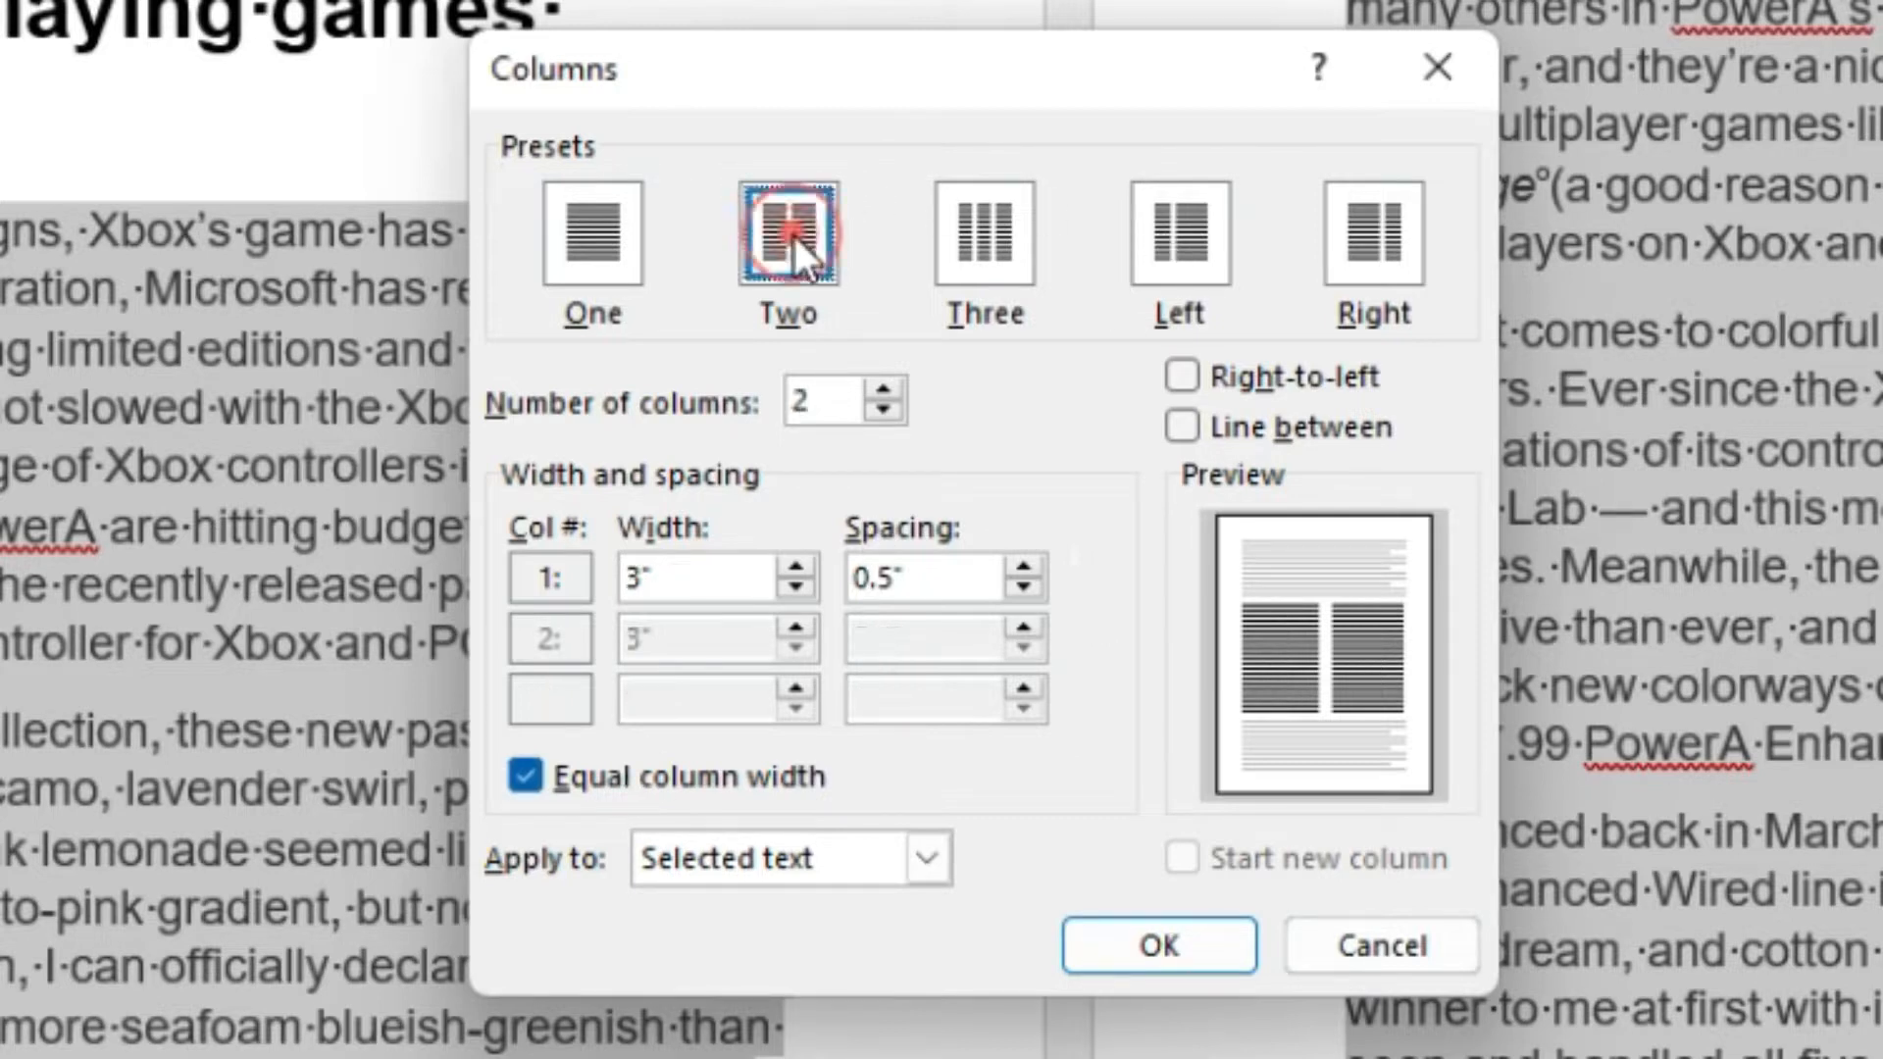
pyautogui.doubleClick(686, 581)
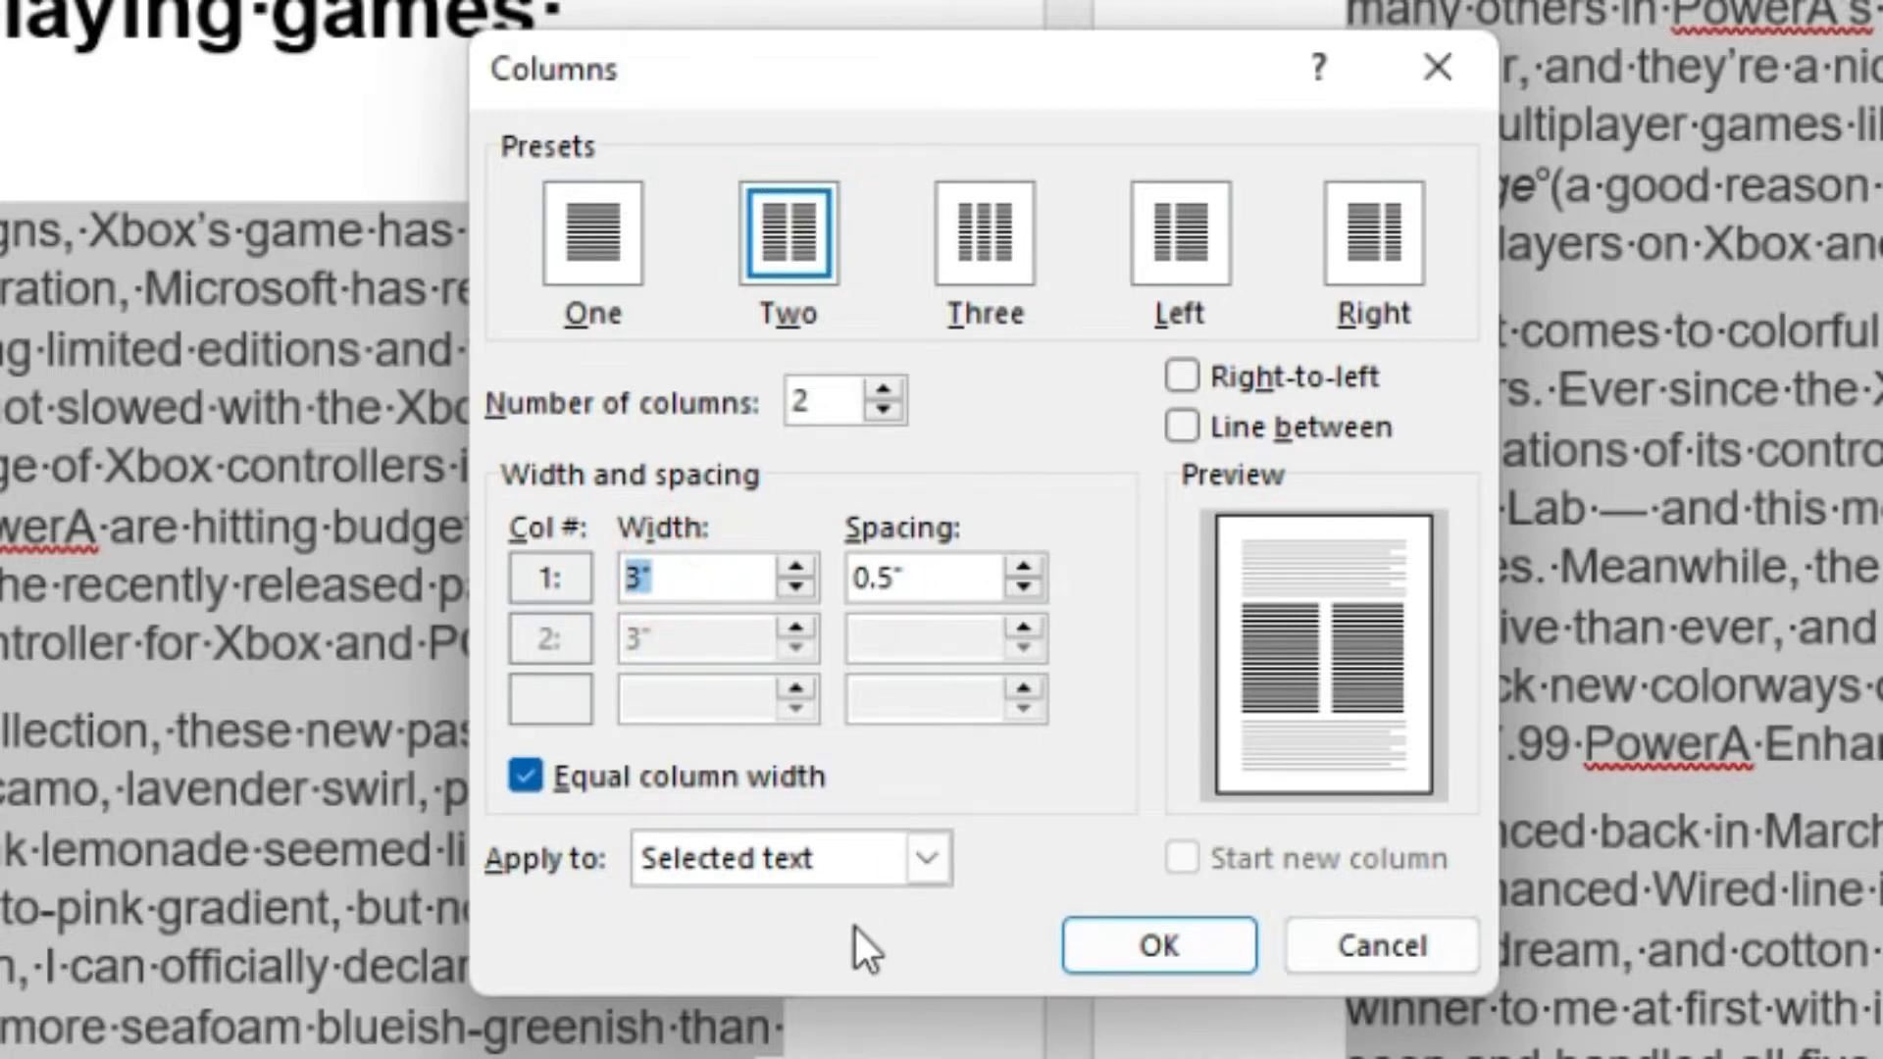
pyautogui.write('4')
pyautogui.click(696, 634)
pyautogui.click(527, 775)
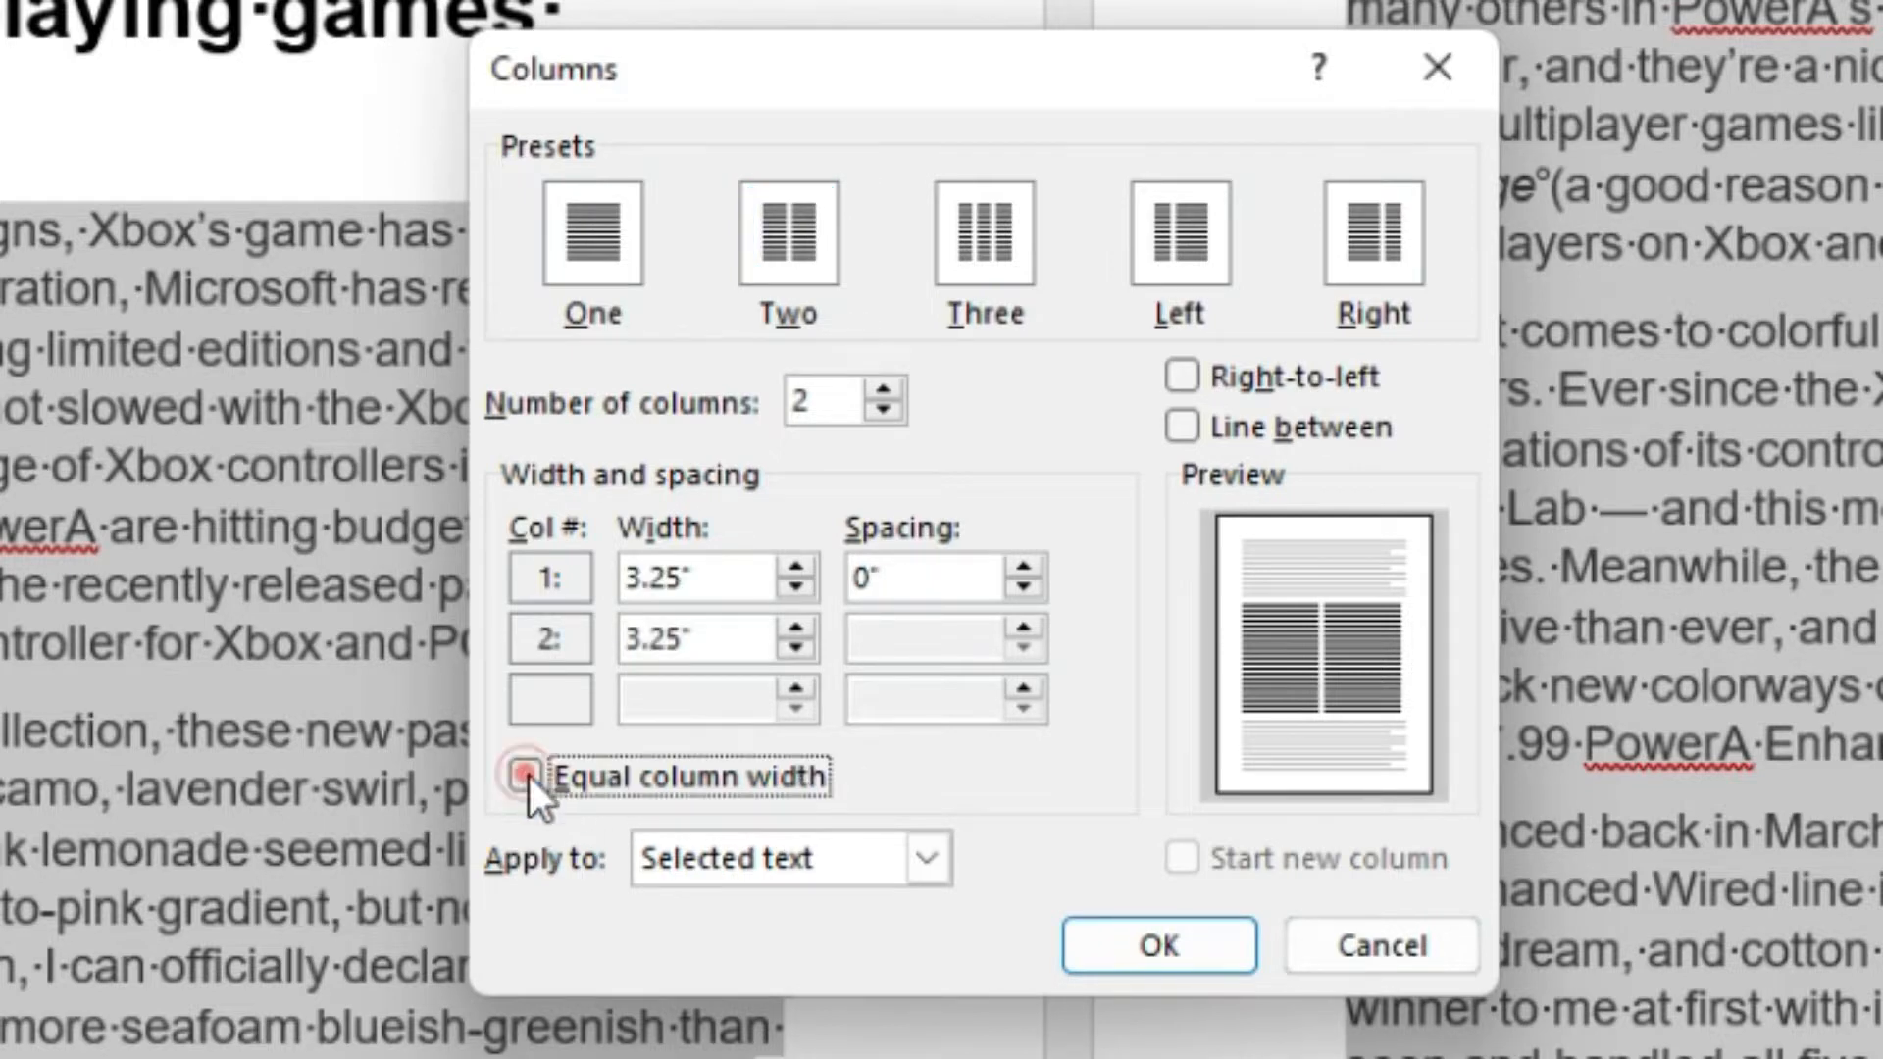
# Set the first column's width to 4".
pyautogui.moveTo(733, 577); pyautogui.dragTo(595, 571)
pyautogui.write('4')
pyautogui.click(716, 640)
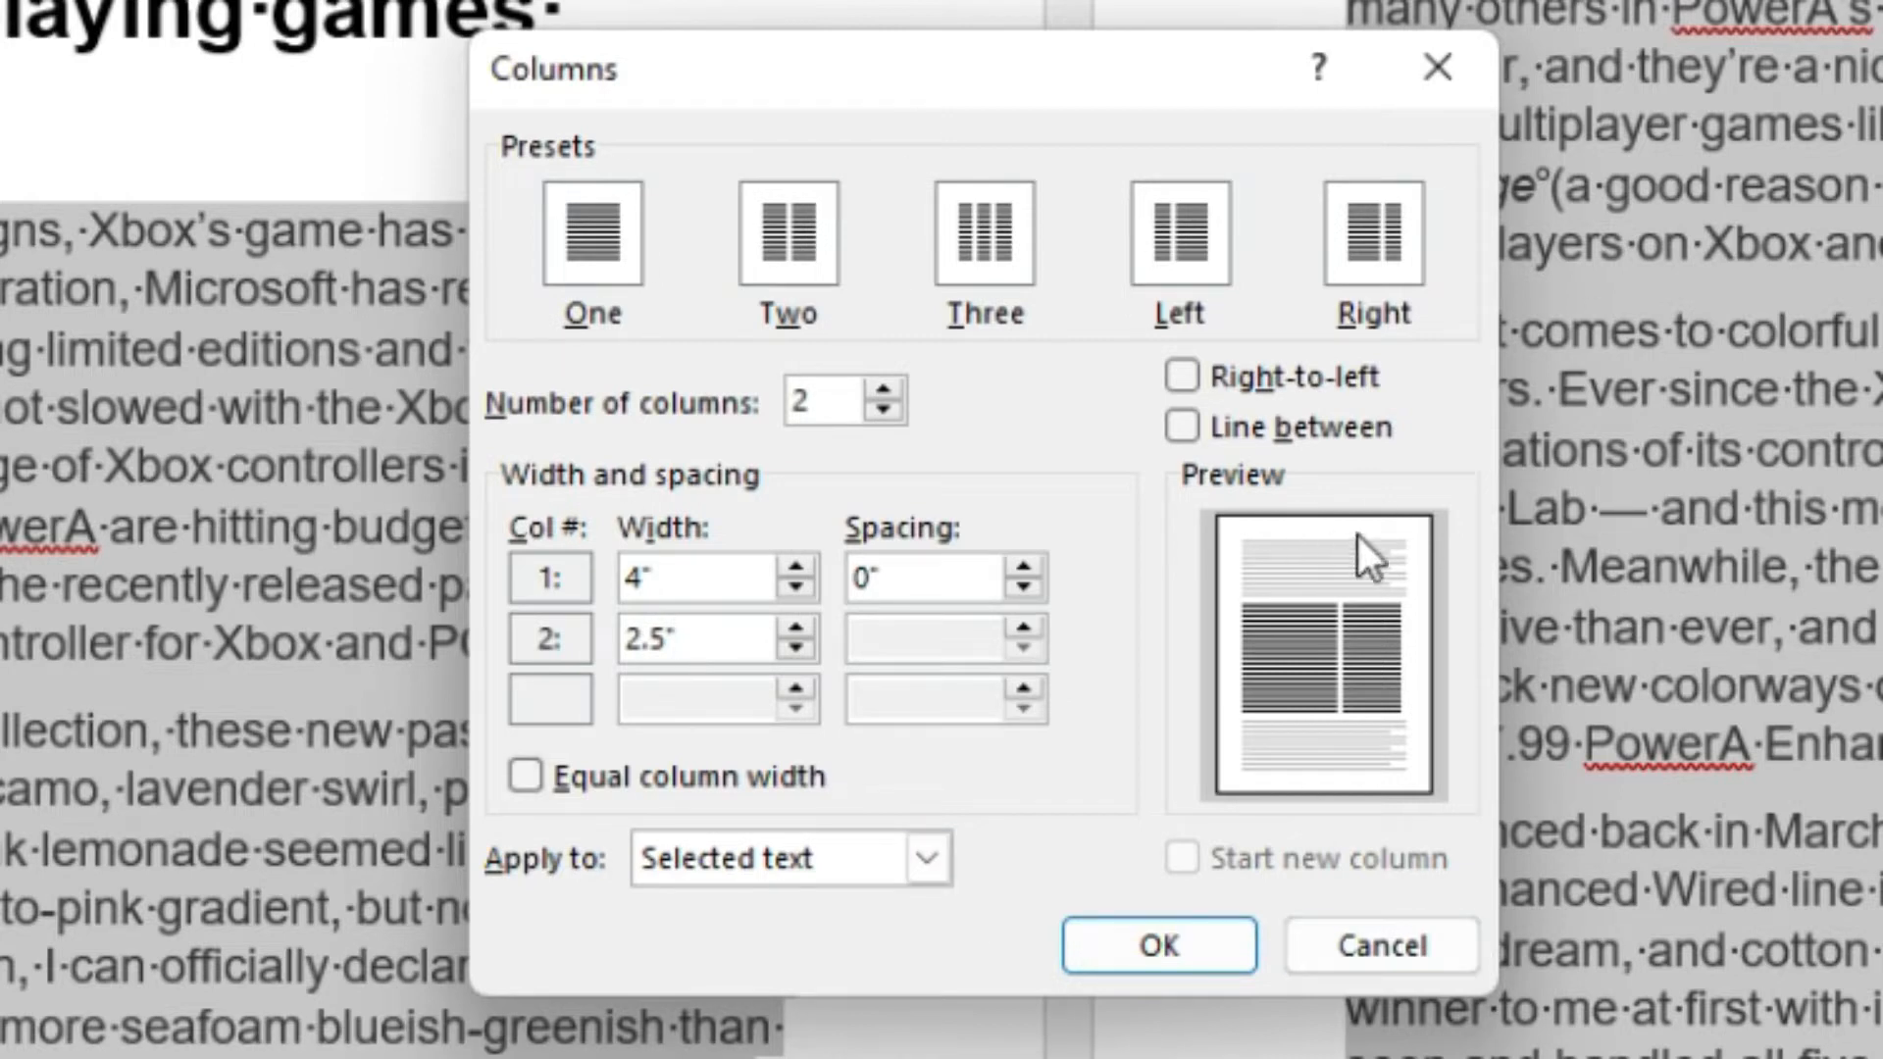
# Increase the spacing between the columns to 1" and apply the column layout to the selection.
pyautogui.click(1025, 568)
pyautogui.click(1025, 568)
pyautogui.click(1025, 569)
pyautogui.click(1024, 569)
pyautogui.click(1025, 569)
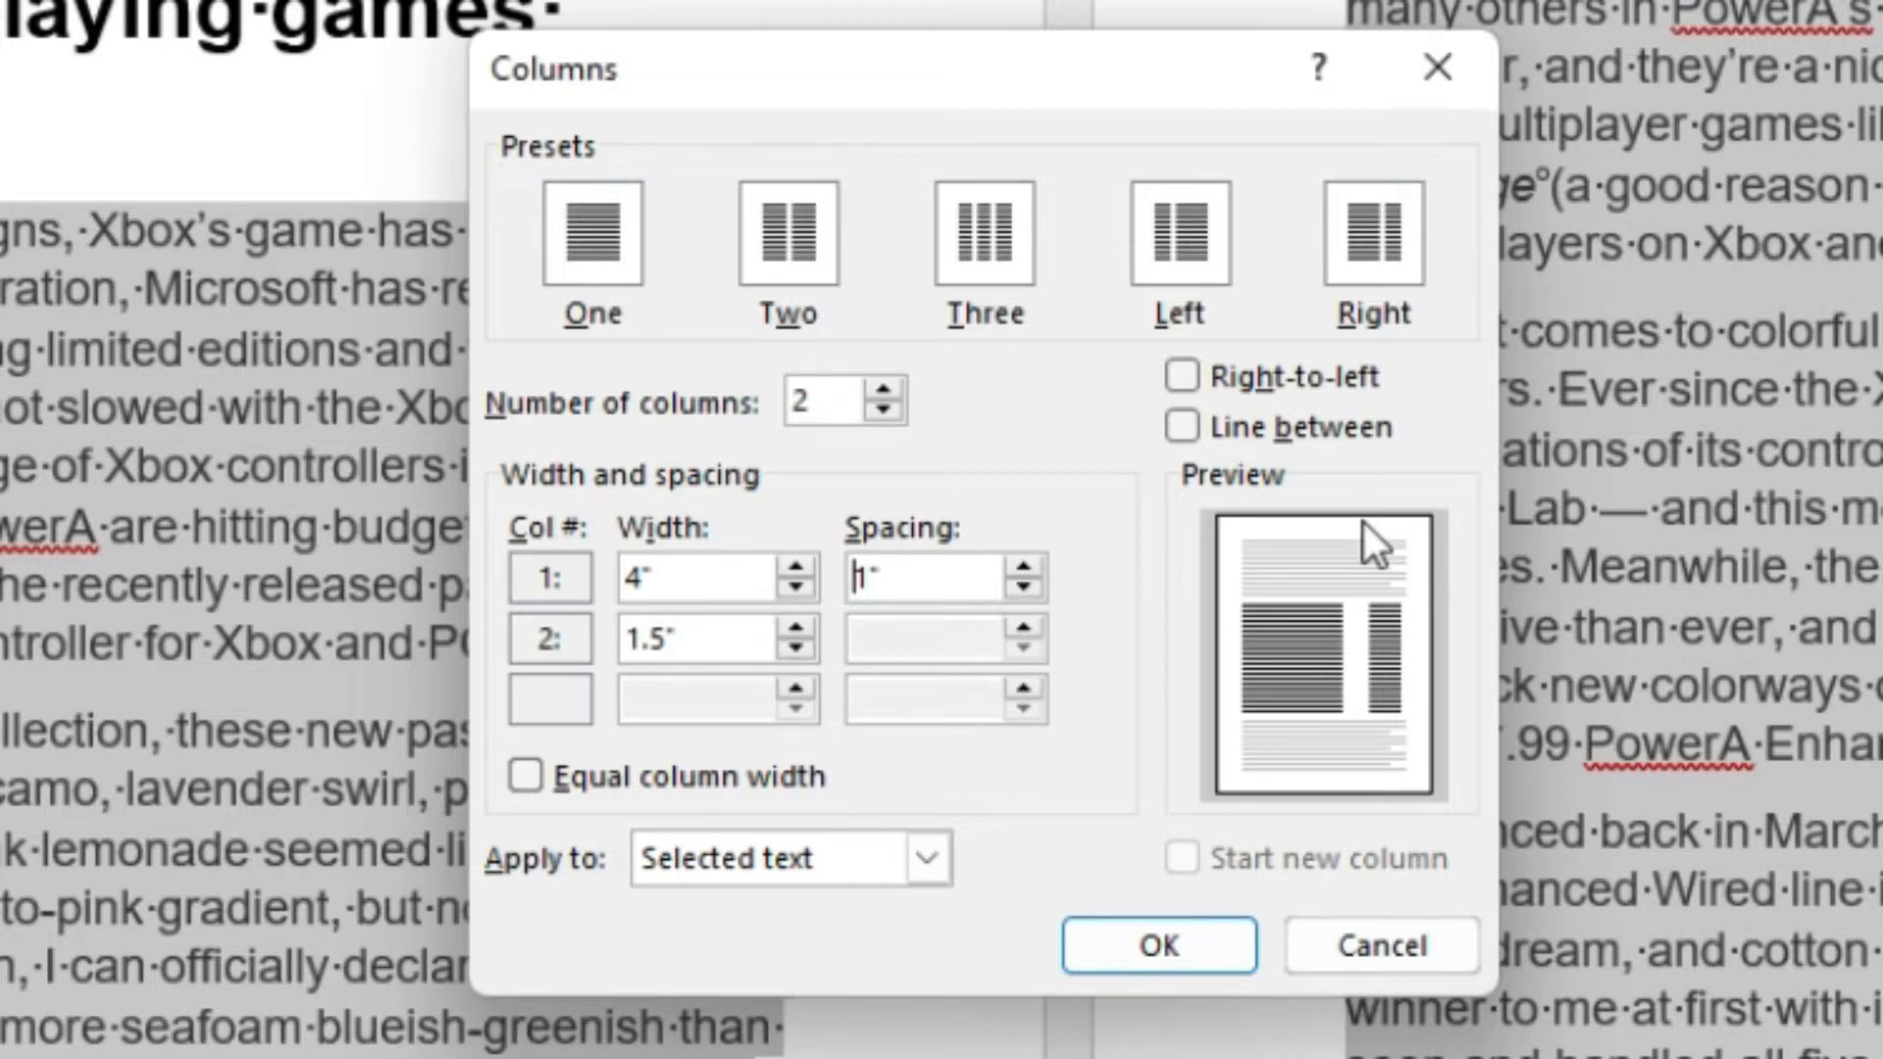
pyautogui.click(1137, 944)
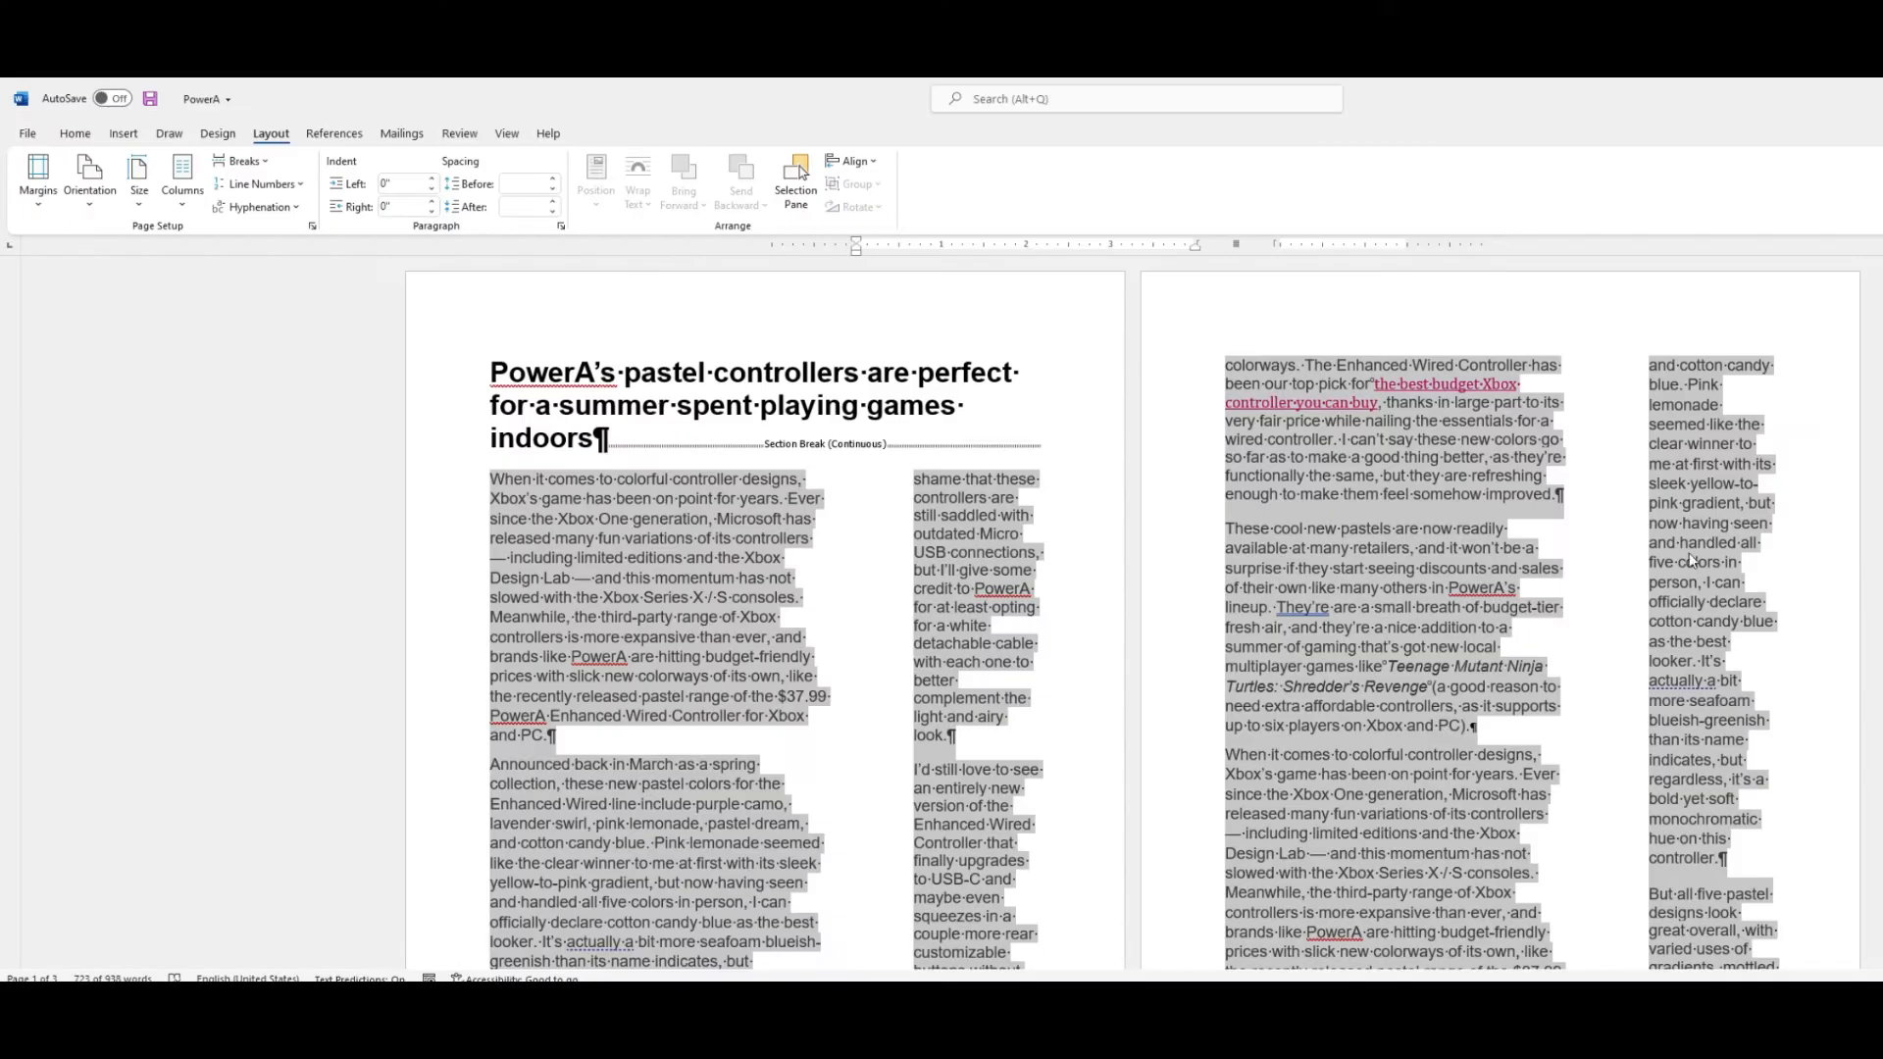
# Scroll through the pages to review the new column layout.
pyautogui.scroll(-6, 1501, 567)
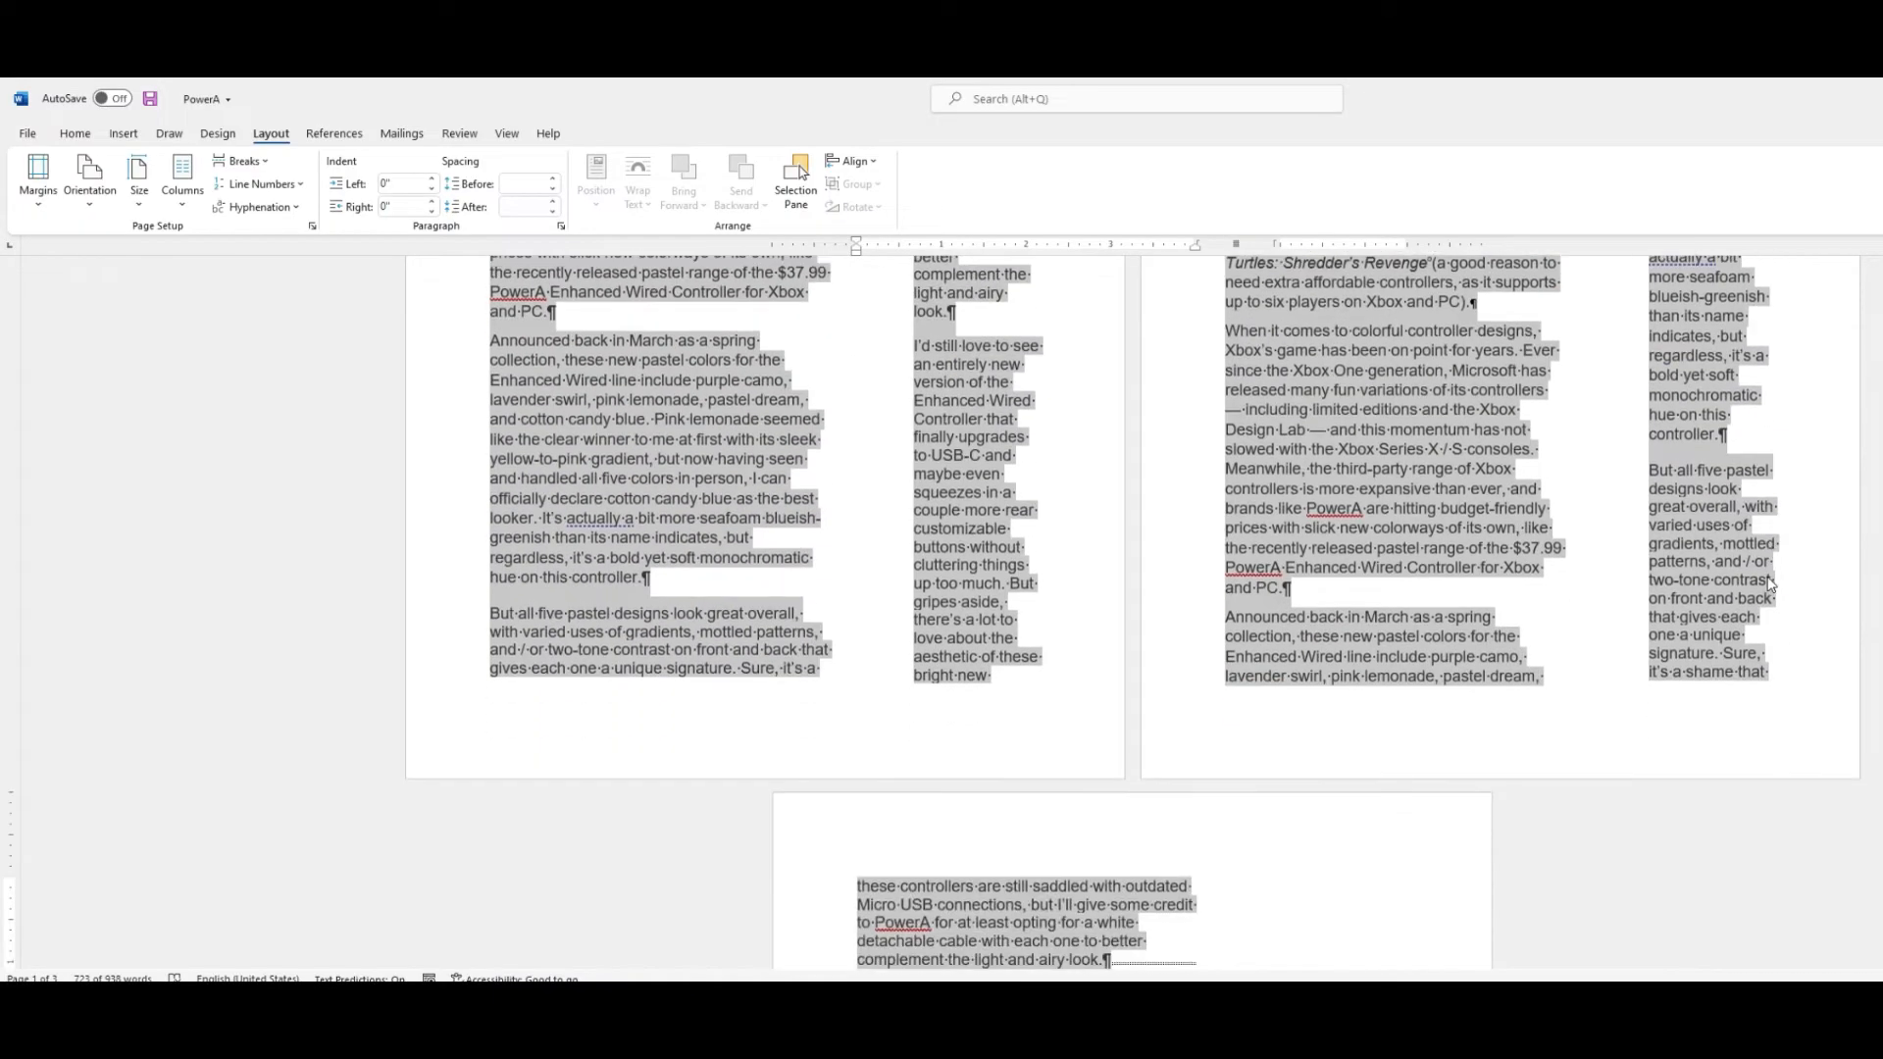
pyautogui.scroll(-5, 1501, 567)
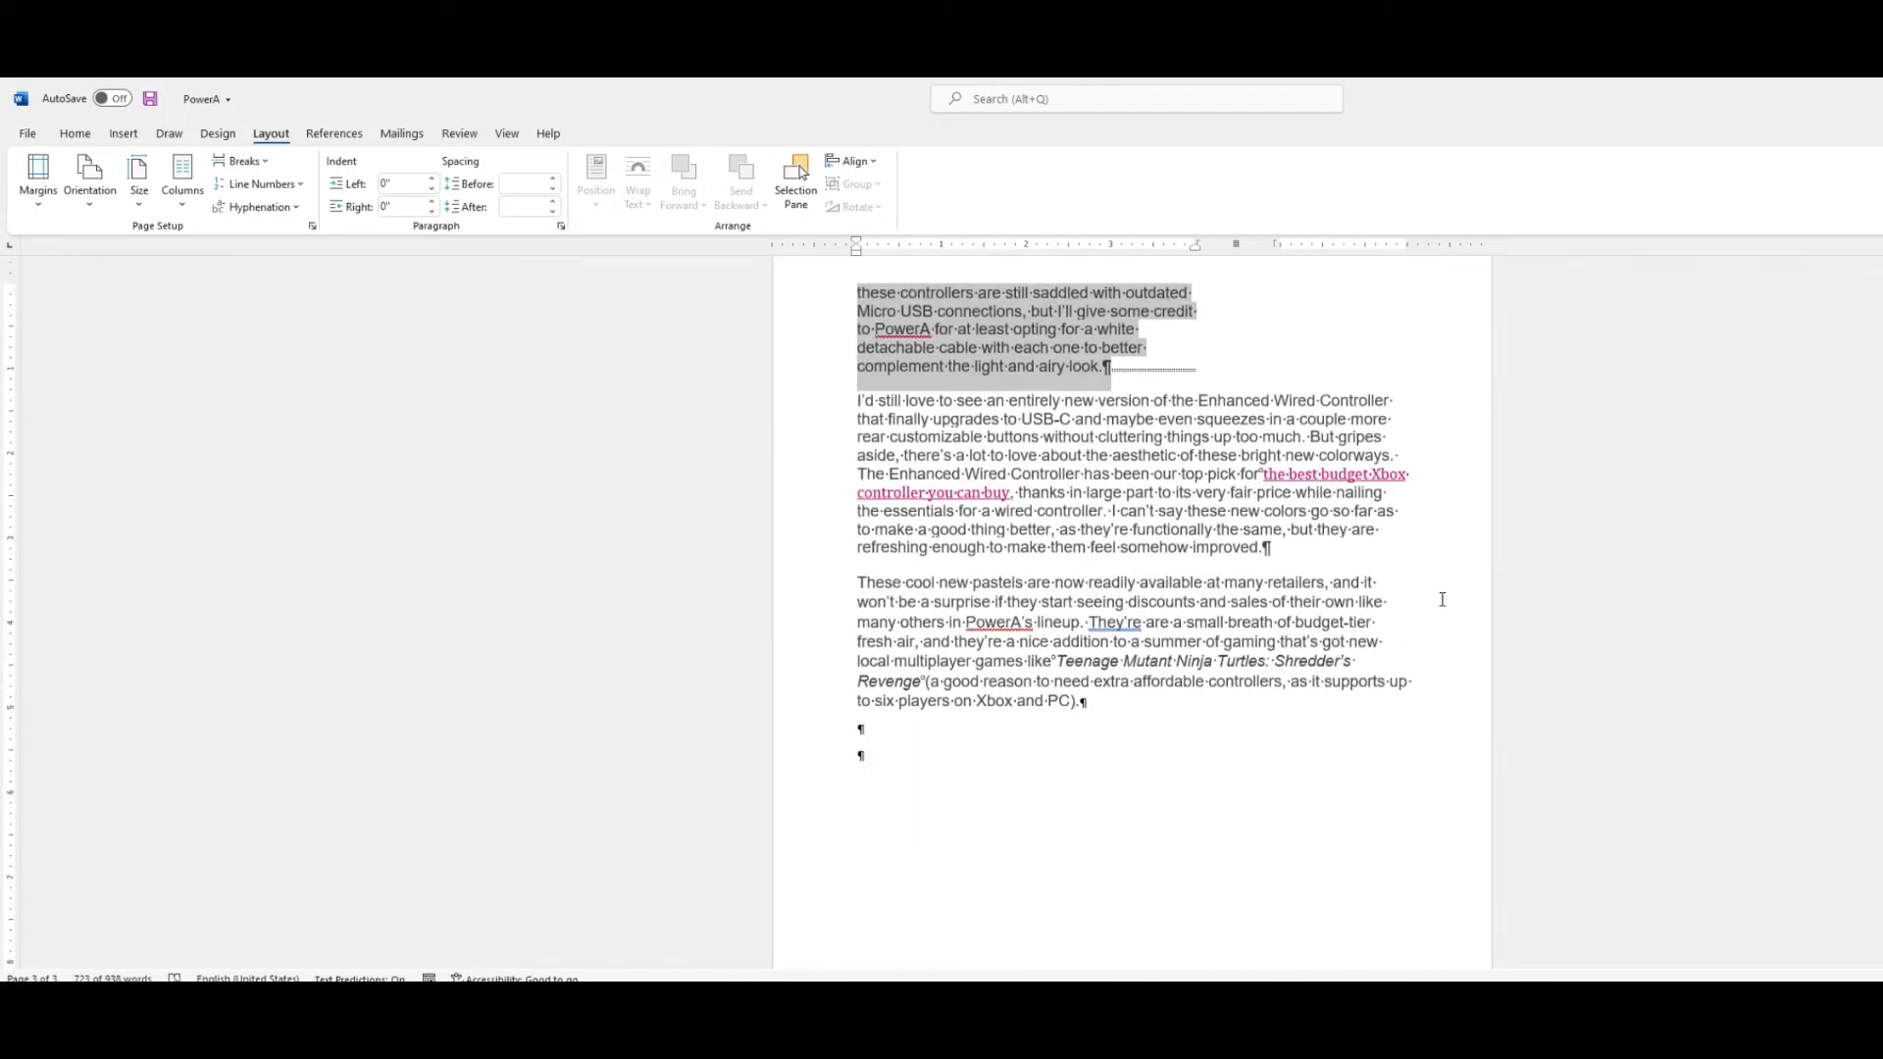
pyautogui.scroll(2, 1089, 388)
pyautogui.scroll(-2, 1083, 473)
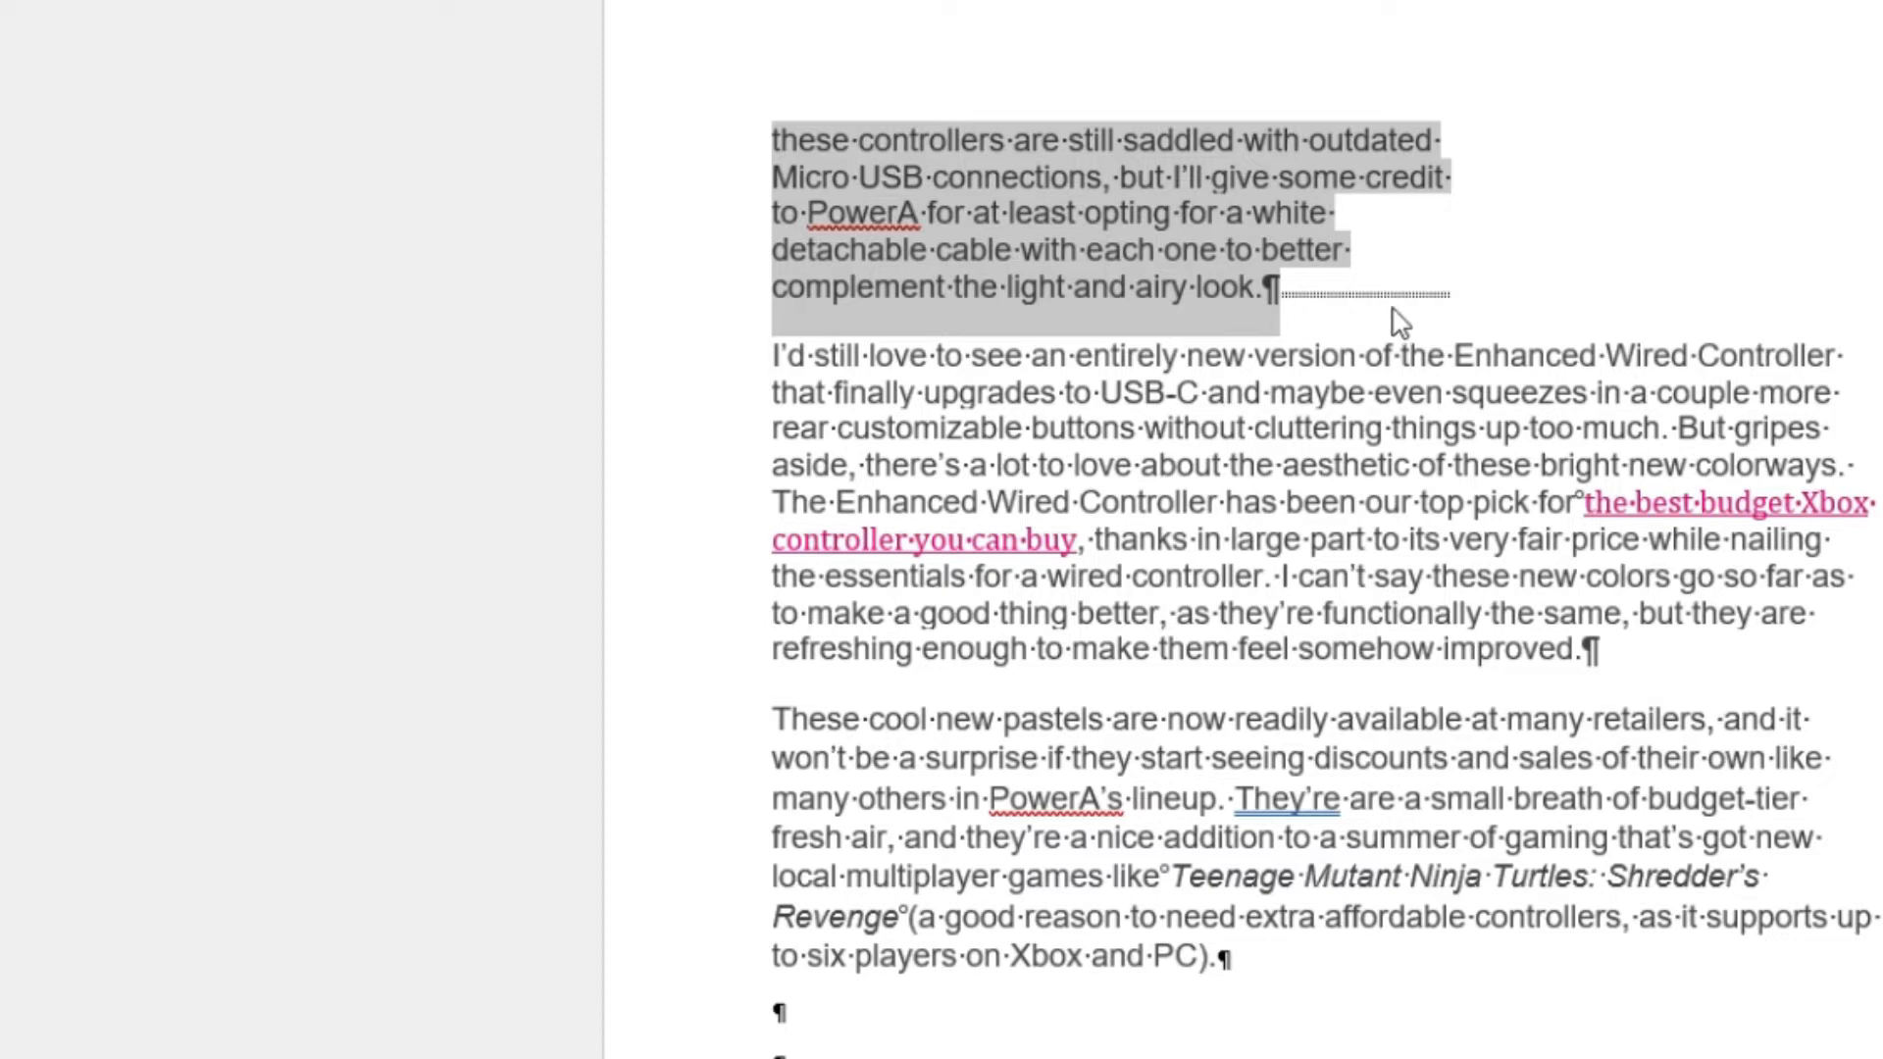
pyautogui.click(1408, 365)
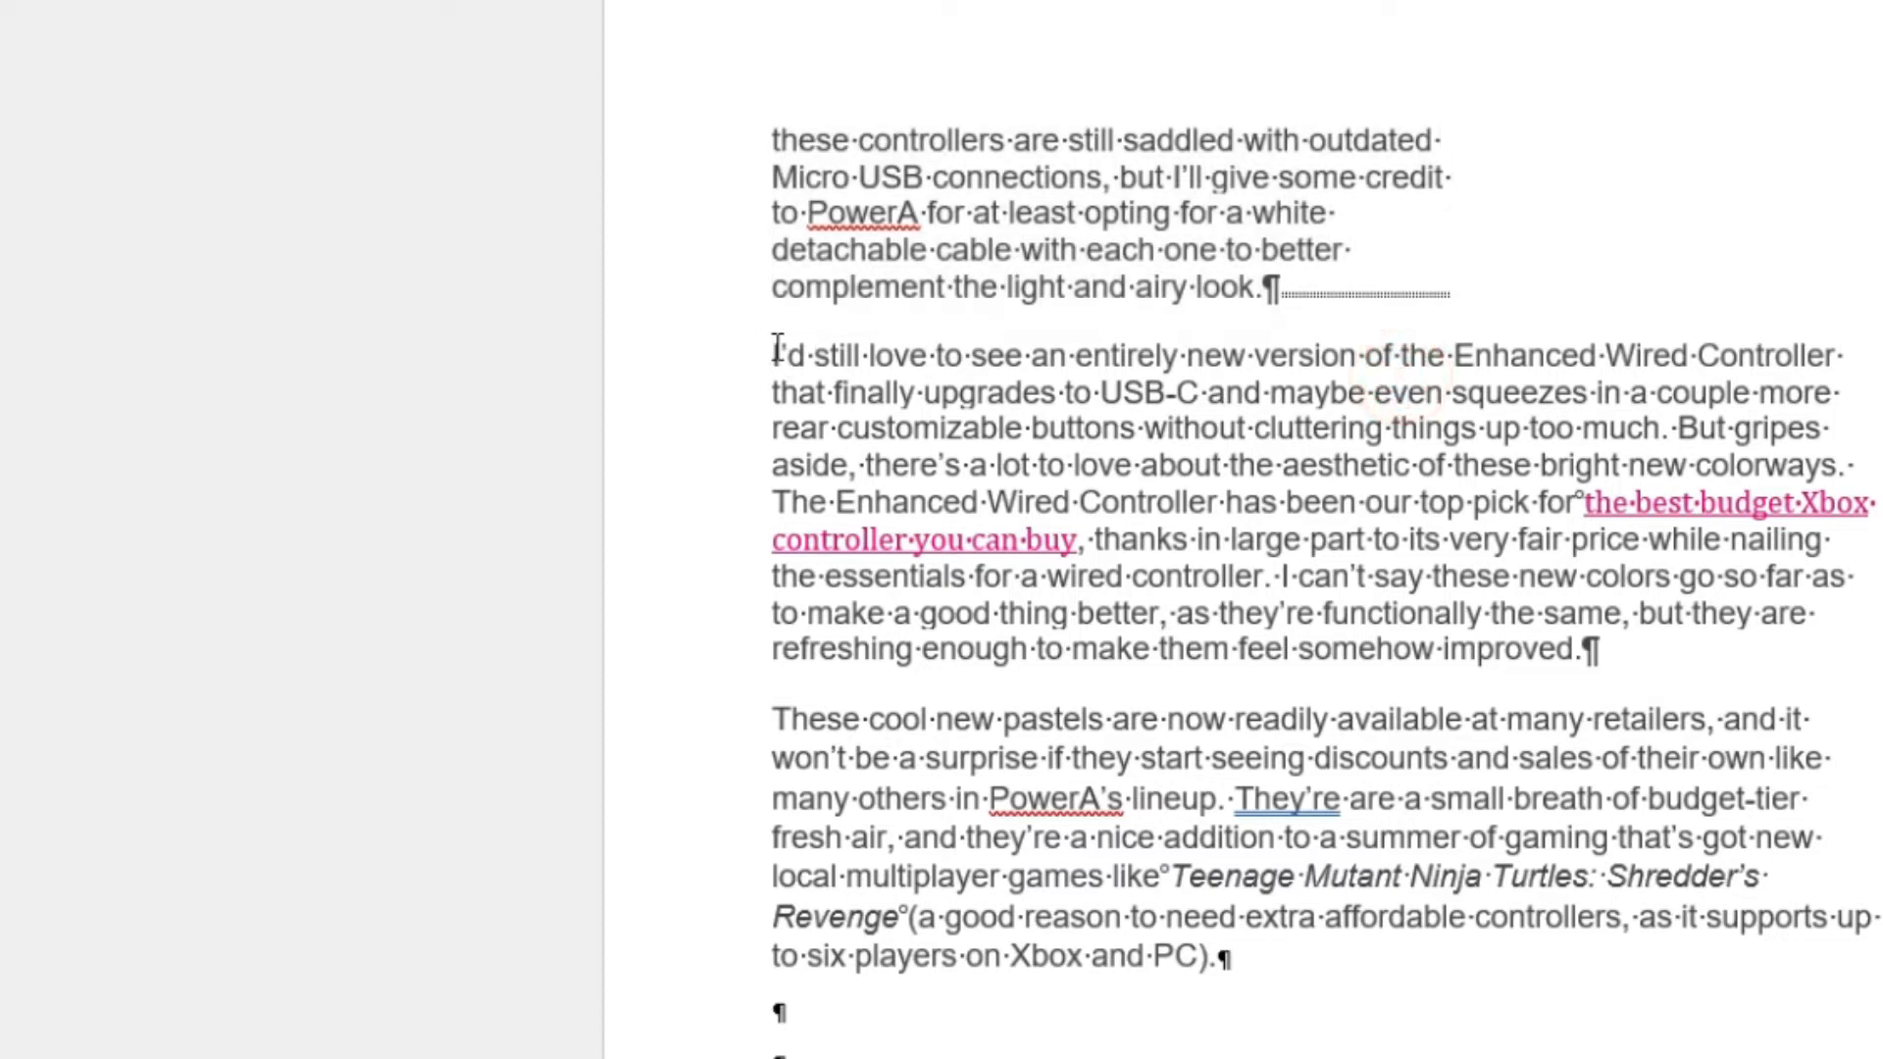
pyautogui.doubleClick(750, 349)
pyautogui.moveTo(1368, 632); pyautogui.dragTo(1409, 748)
pyautogui.scroll(10, 1243, 476)
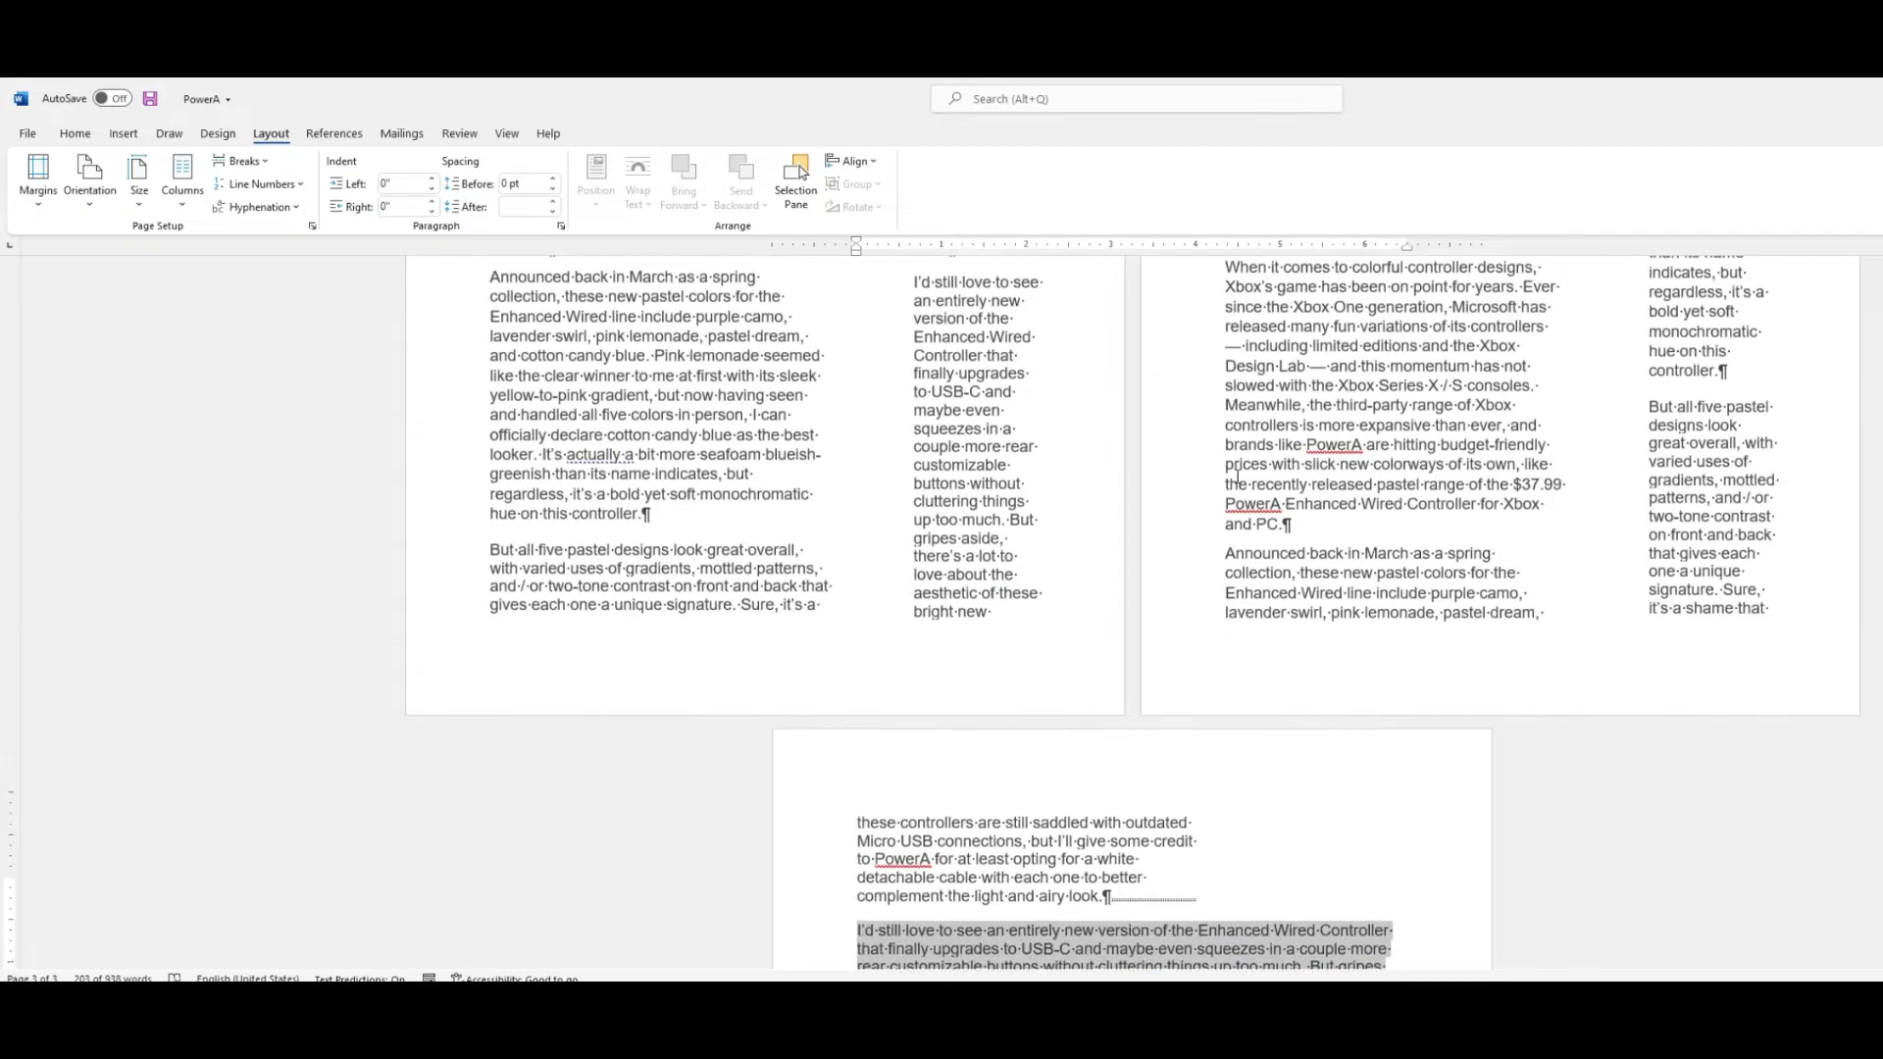
pyautogui.scroll(1, 1244, 476)
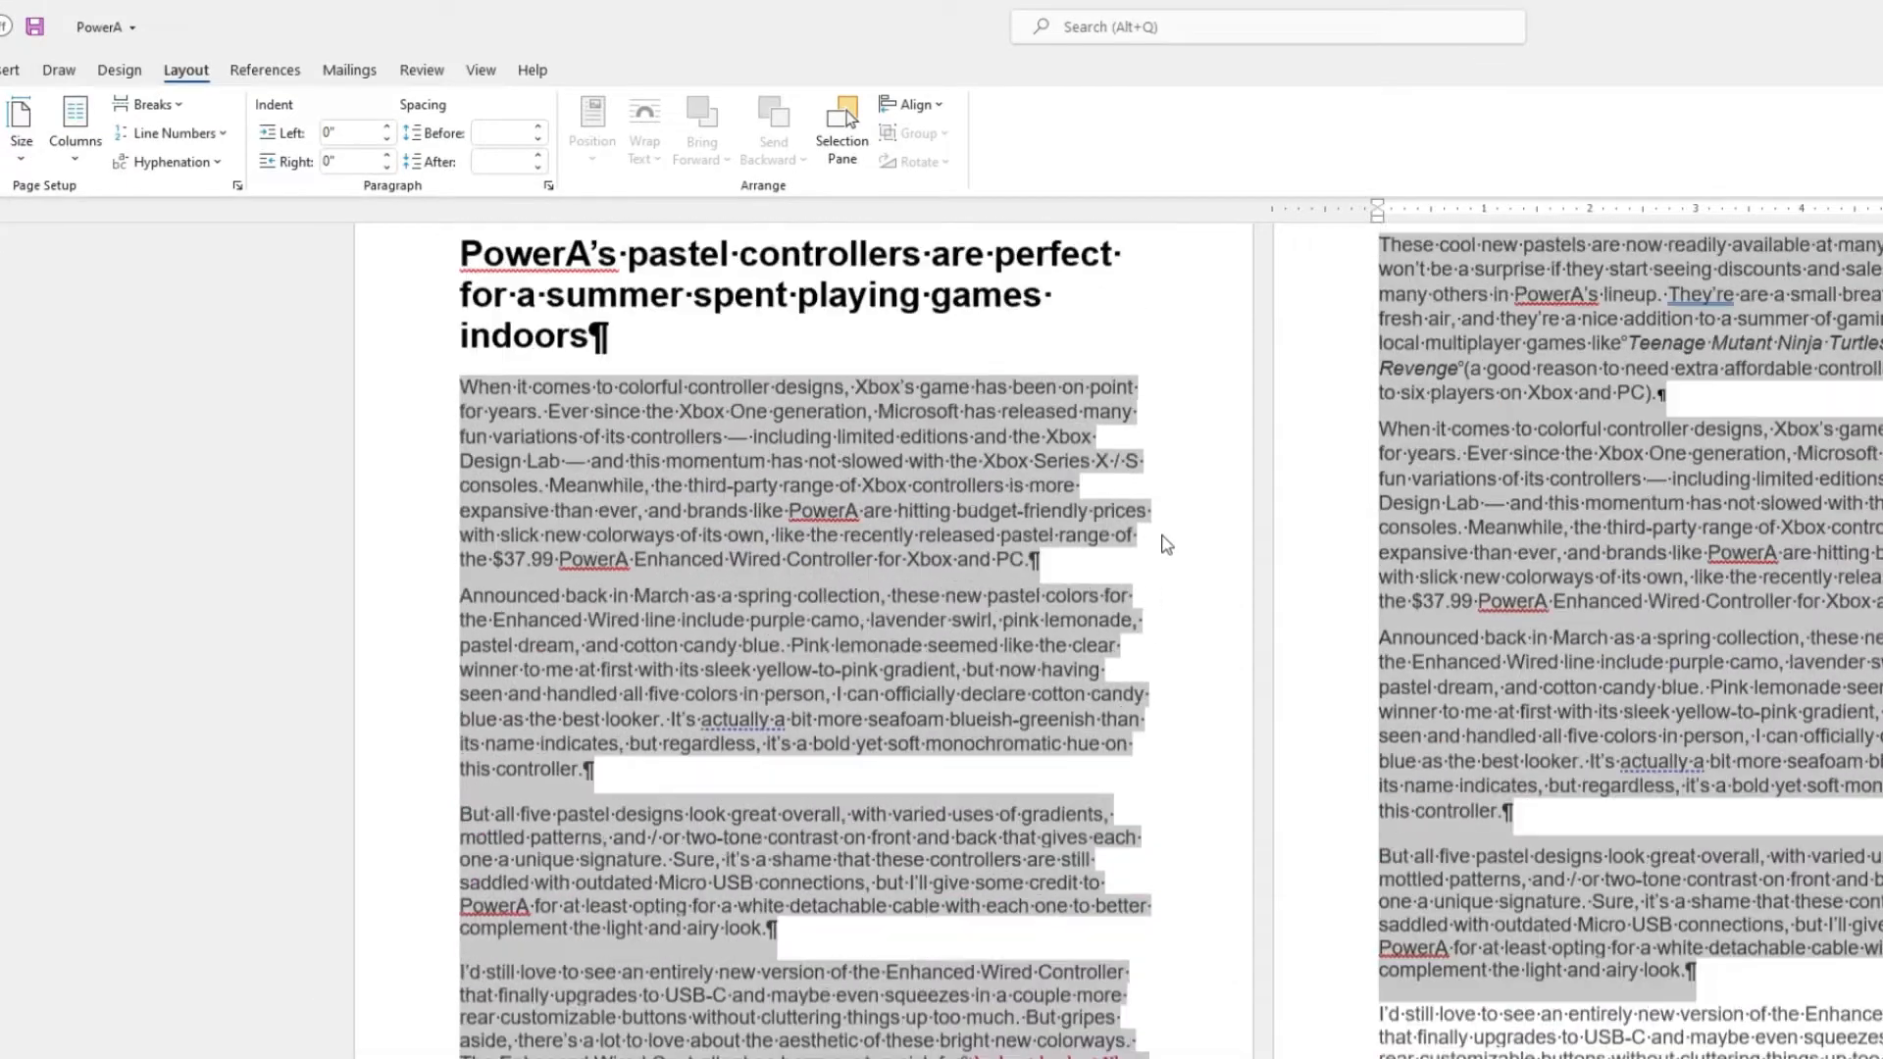
pyautogui.scroll(2, 1166, 538)
pyautogui.click(1207, 502)
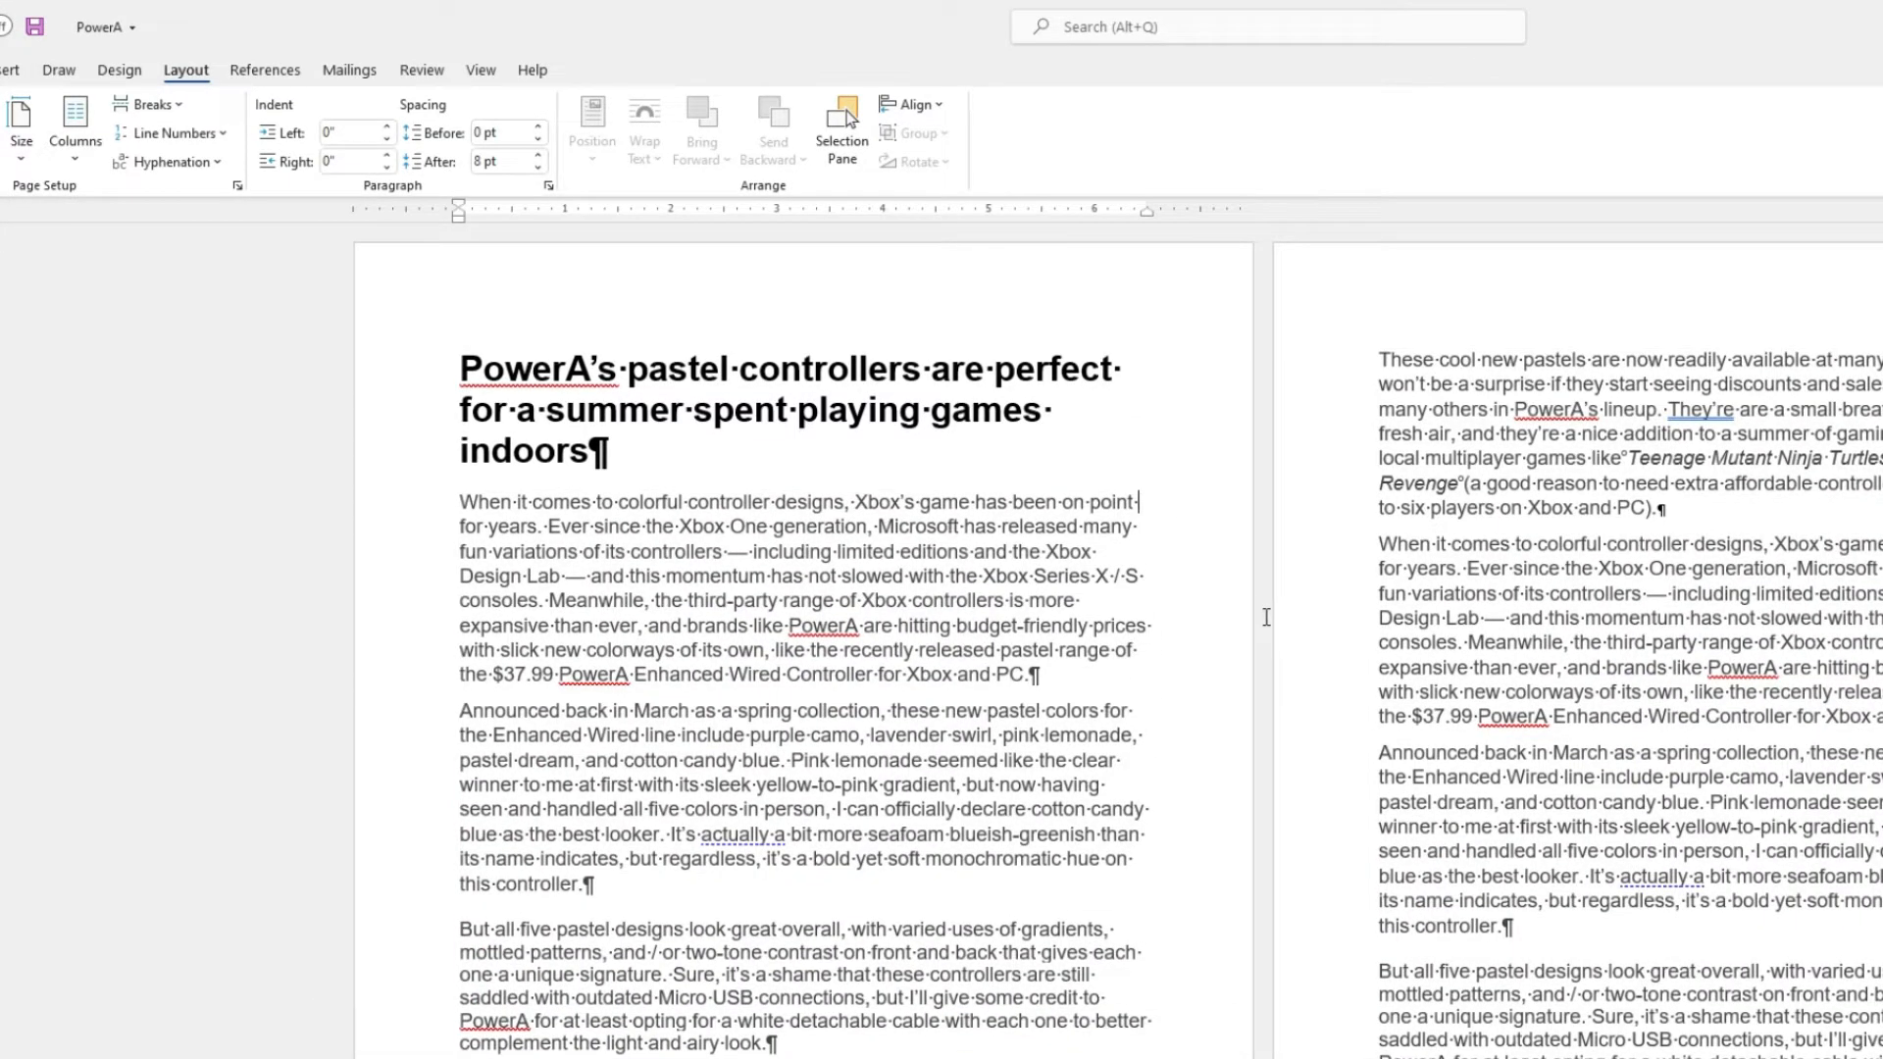
# Select the 'Announced back in March' and 'But all five' paragraphs and format them as two columns.
pyautogui.scroll(-1, 1266, 617)
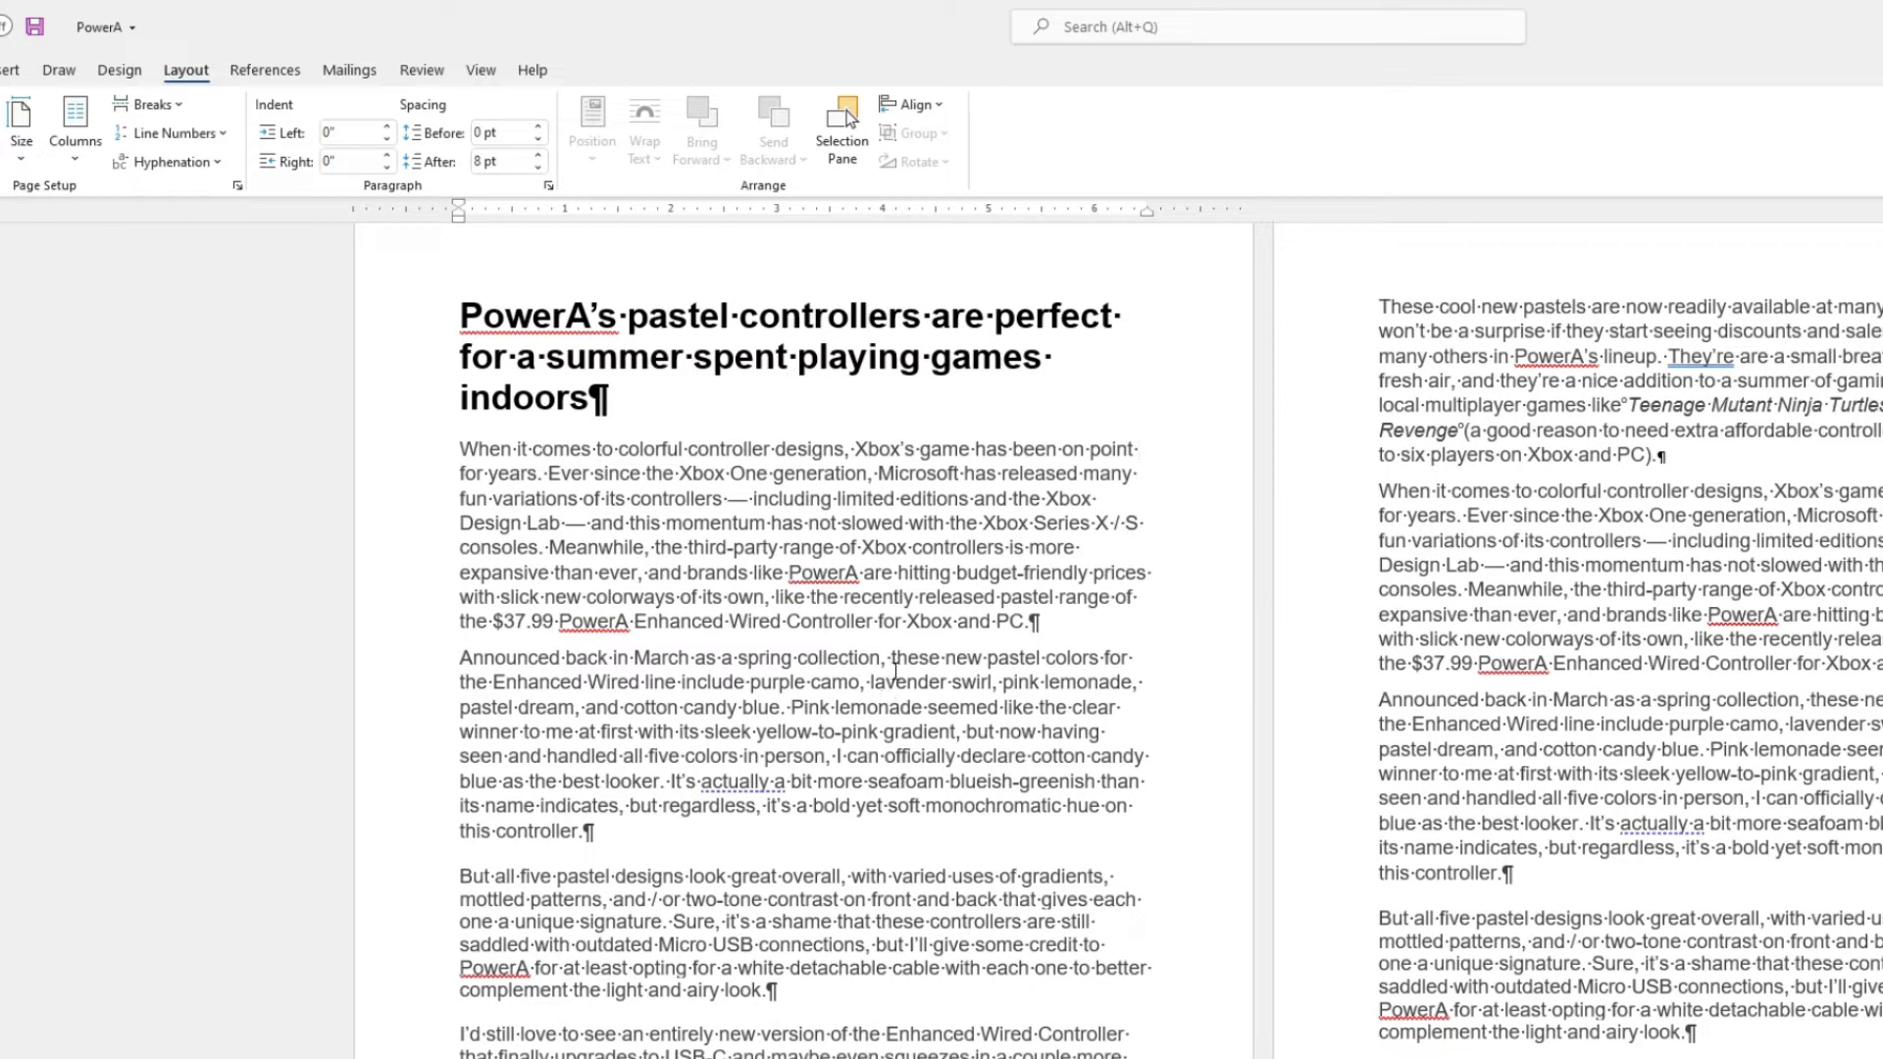
pyautogui.scroll(-3, 894, 671)
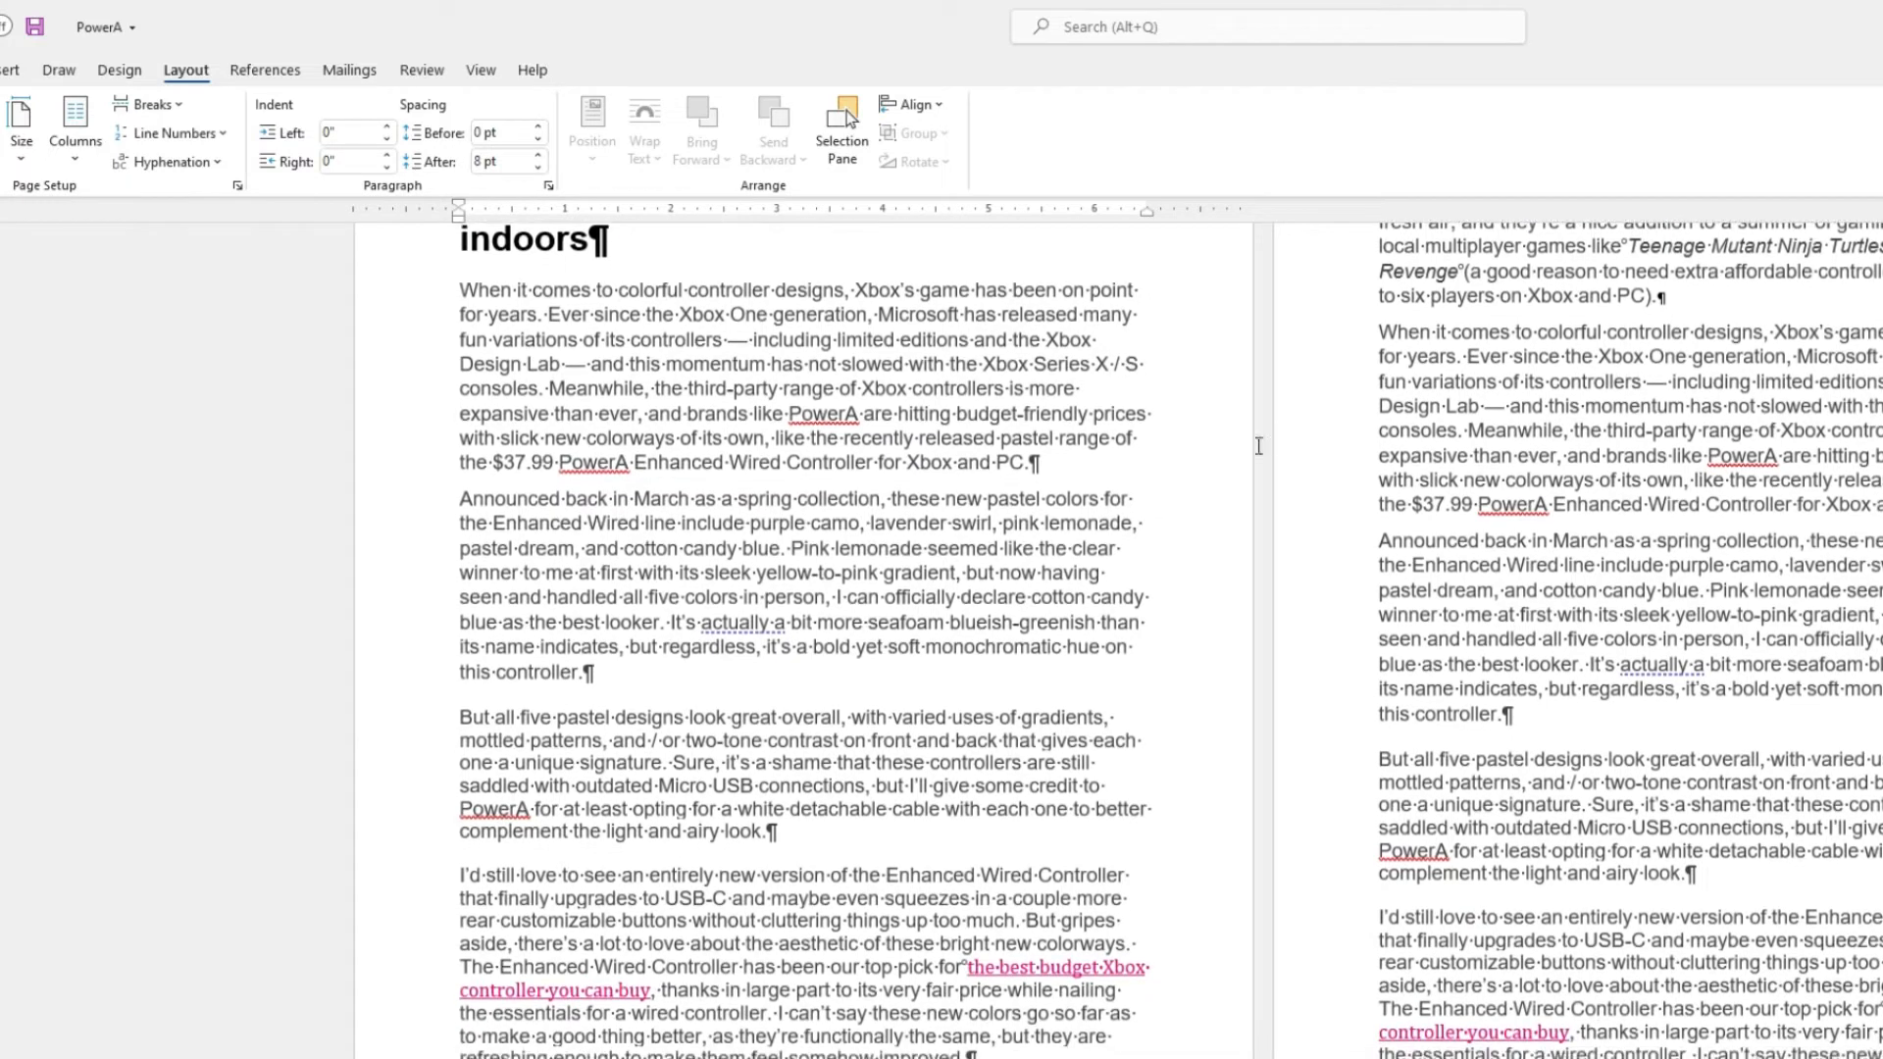
pyautogui.moveTo(456, 500); pyautogui.dragTo(775, 834)
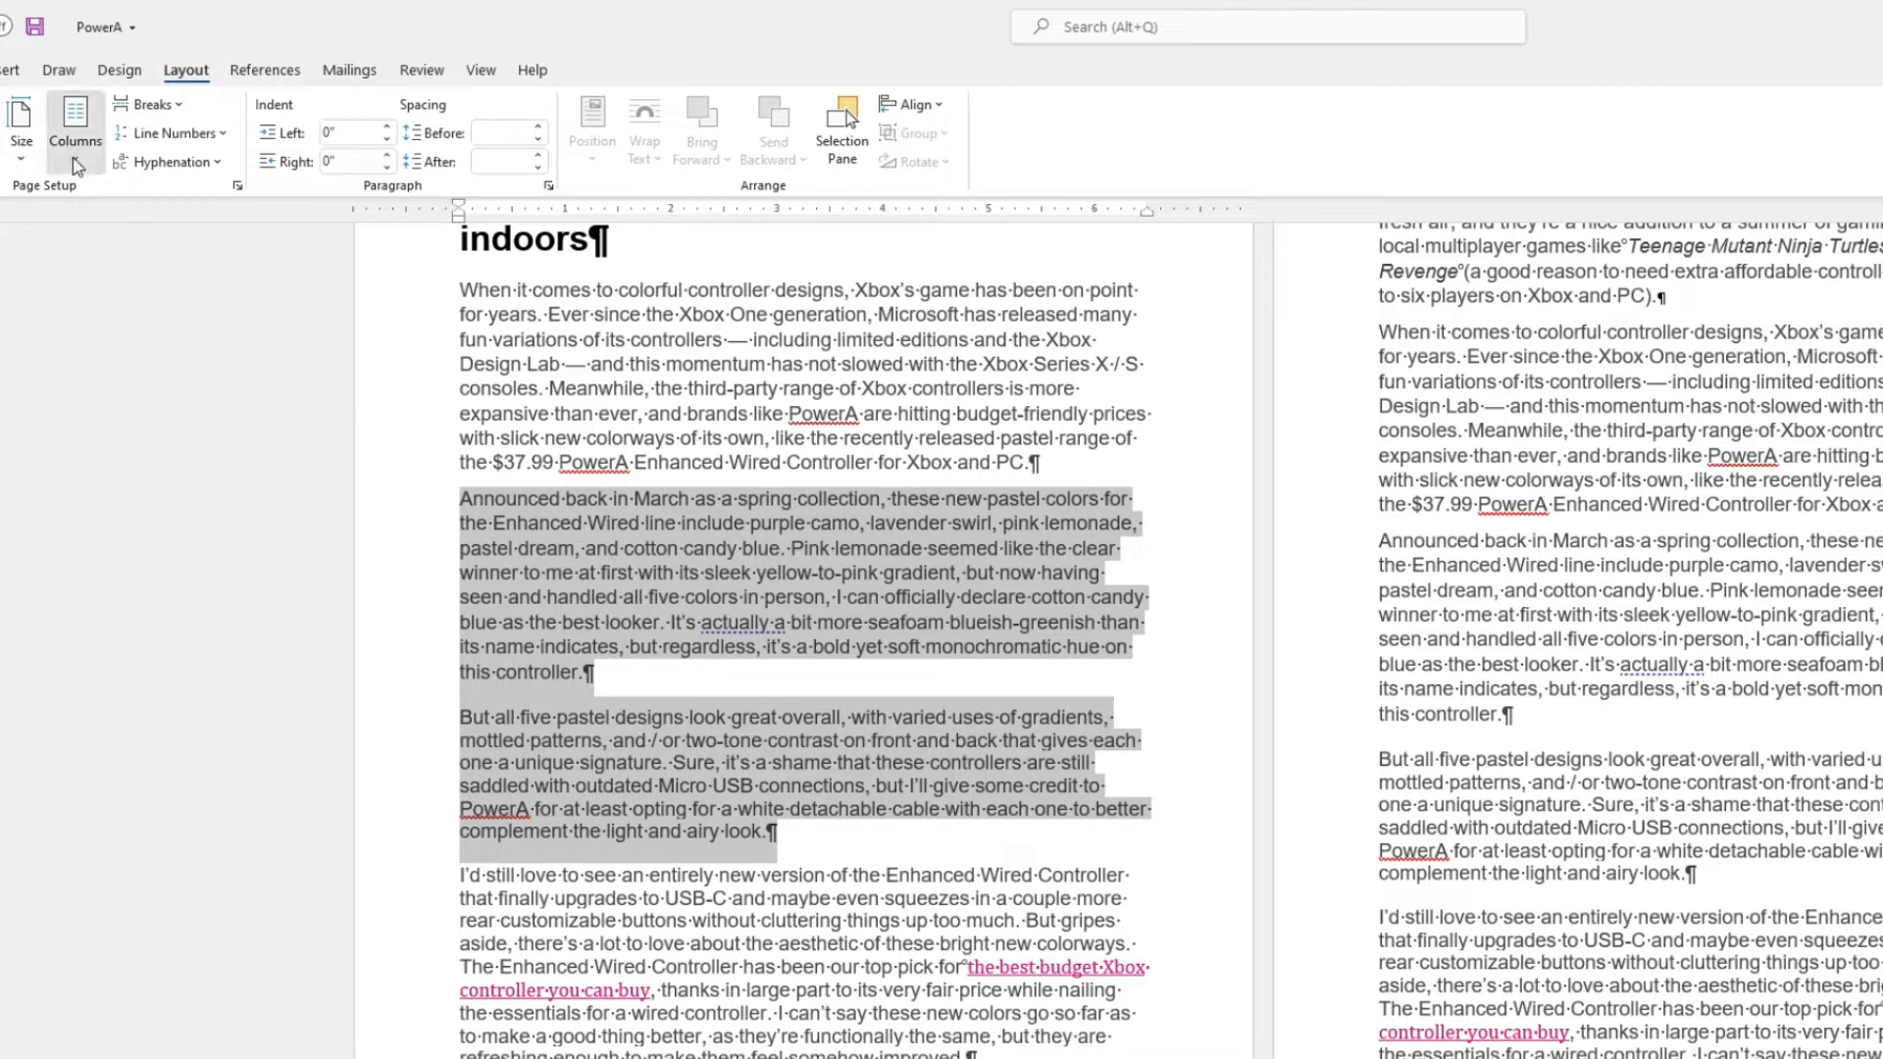
pyautogui.click(75, 132)
pyautogui.click(110, 257)
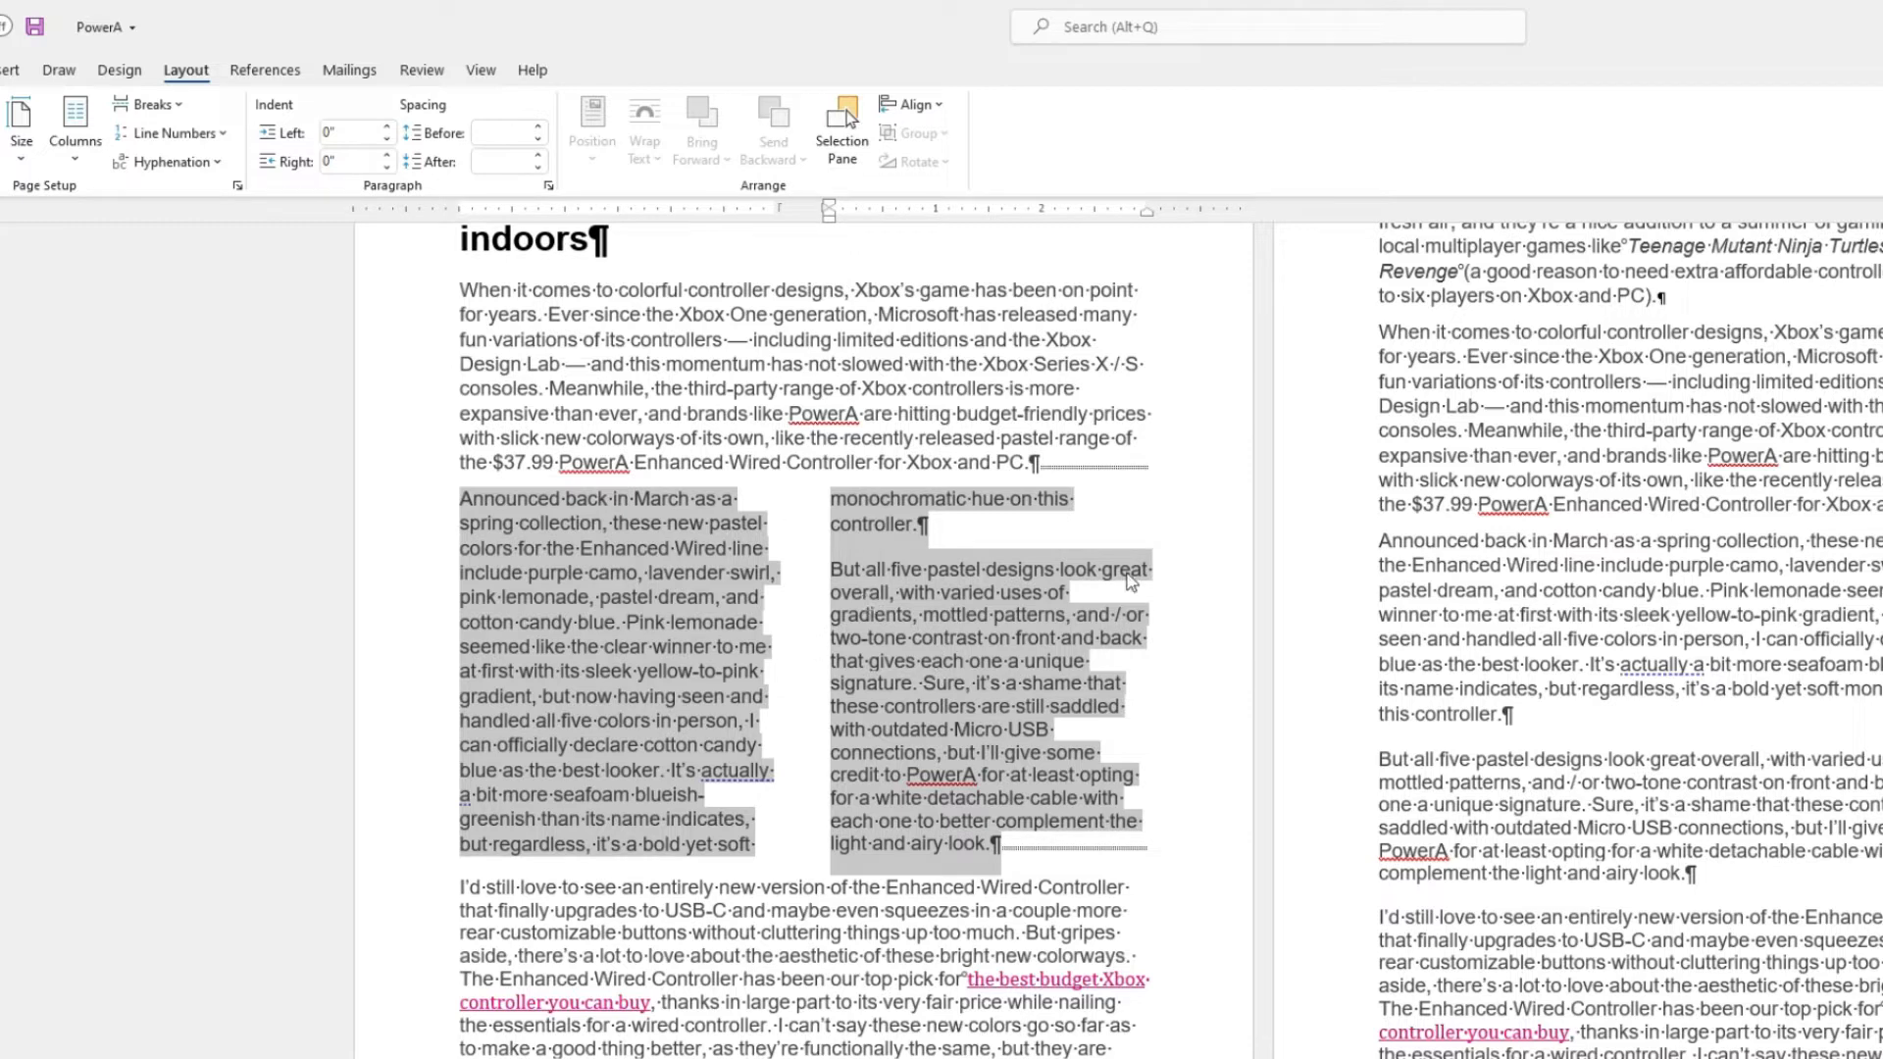
# Undo the two-column formatting of those paragraphs.
pyautogui.click(1041, 471)
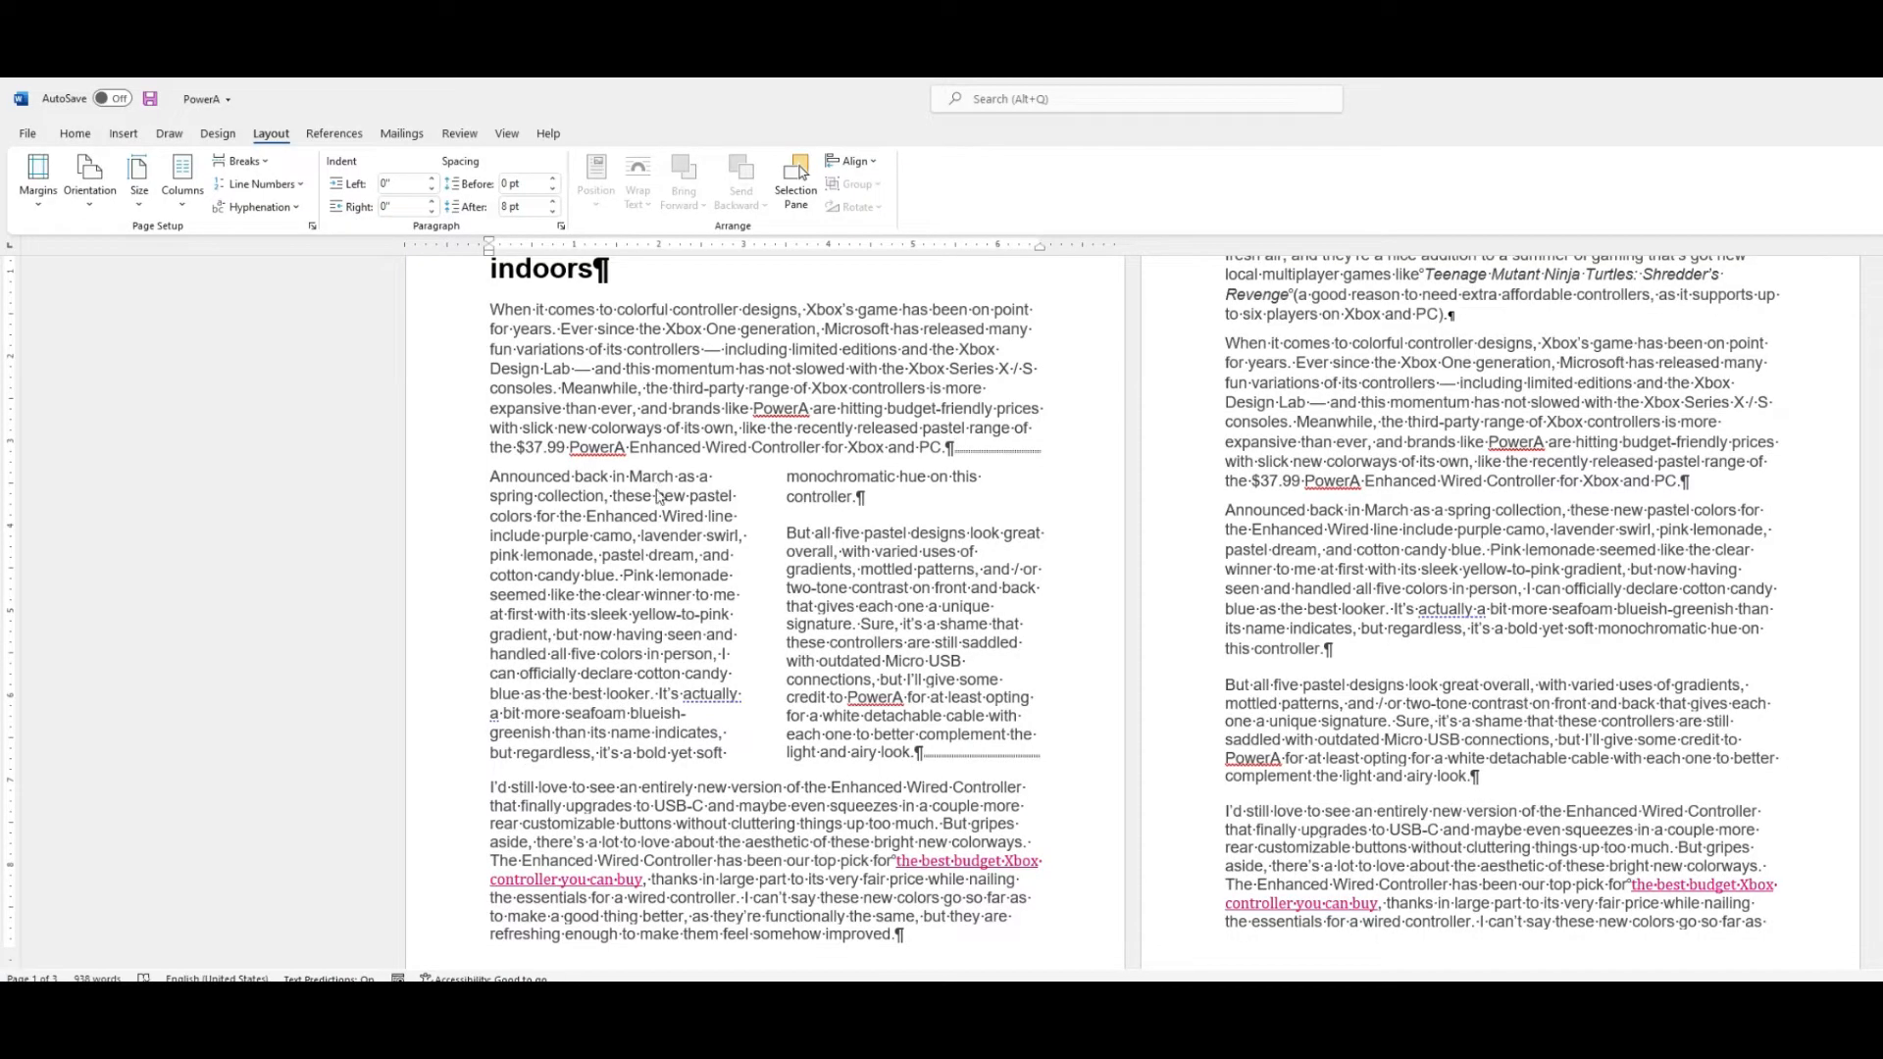
pyautogui.hotkey('ctrl', 'z')
pyautogui.click(719, 564)
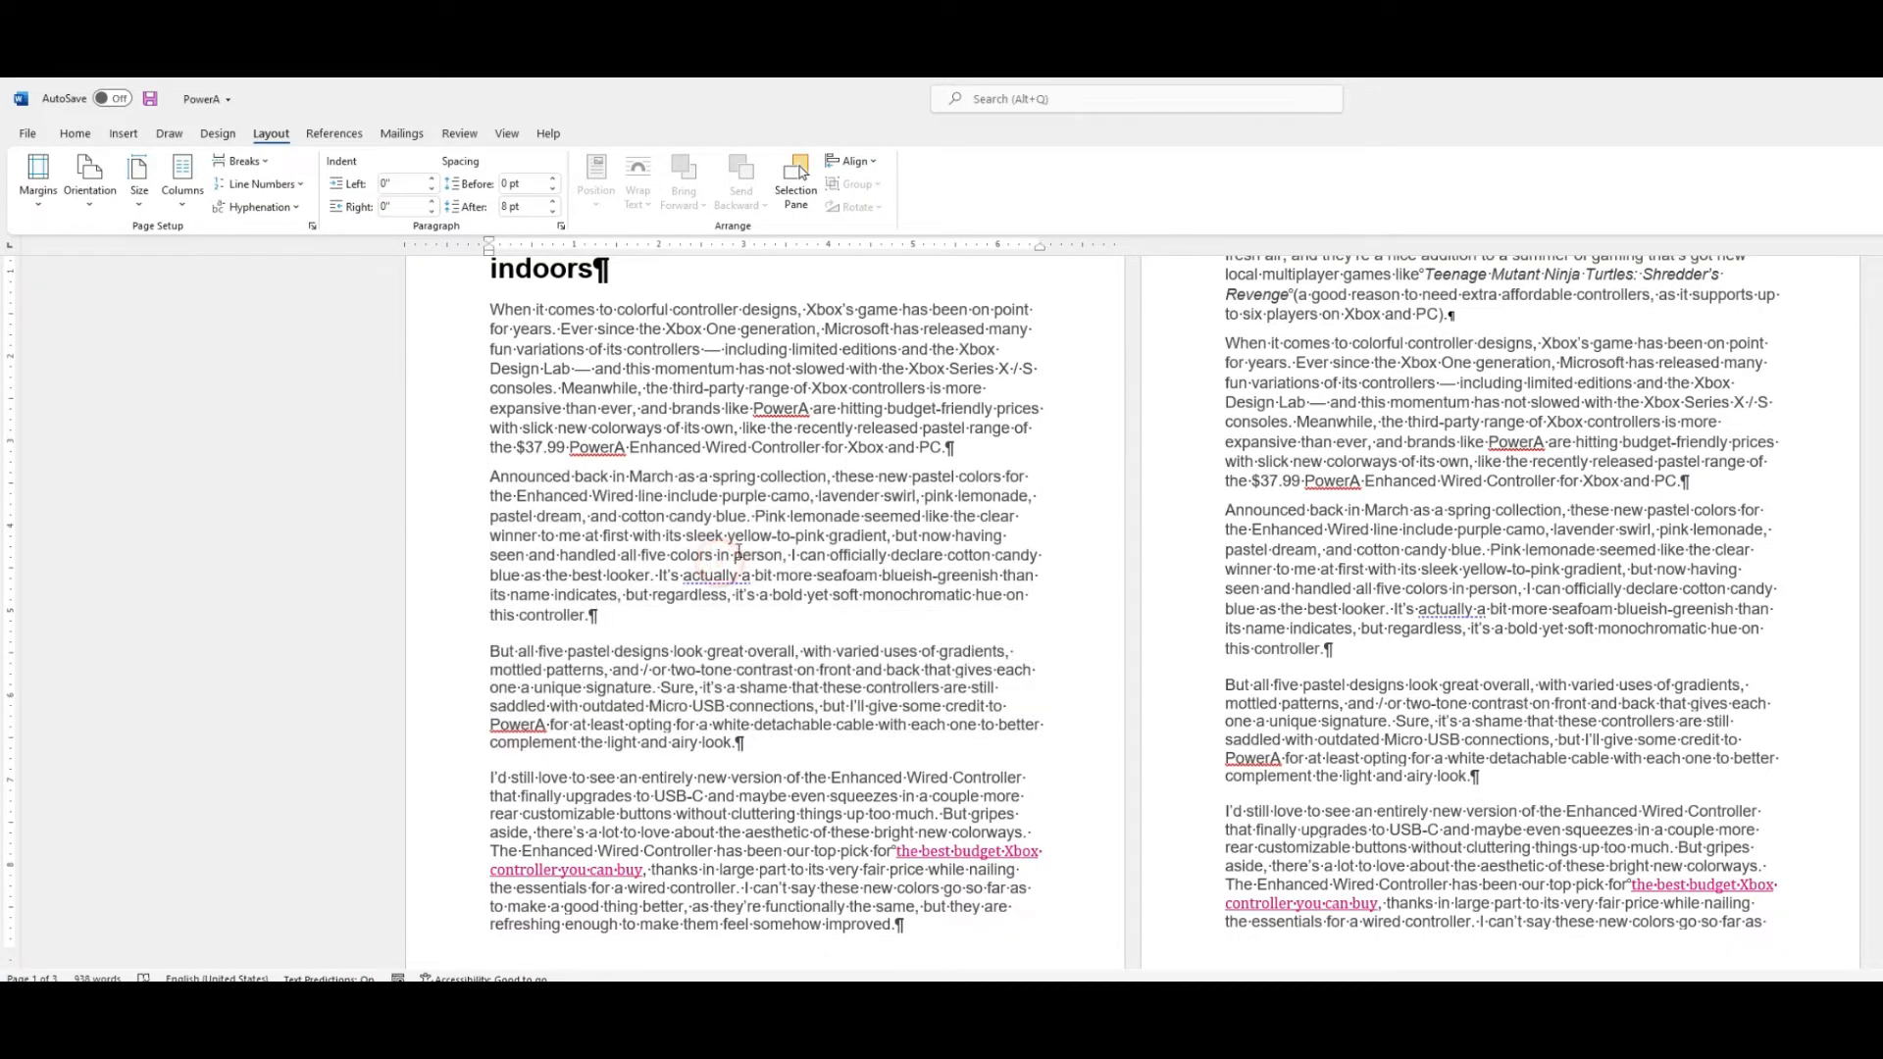
# Place the cursor in the 'Announced back in March' paragraph and apply two columns from this point forward.
pyautogui.click(665, 536)
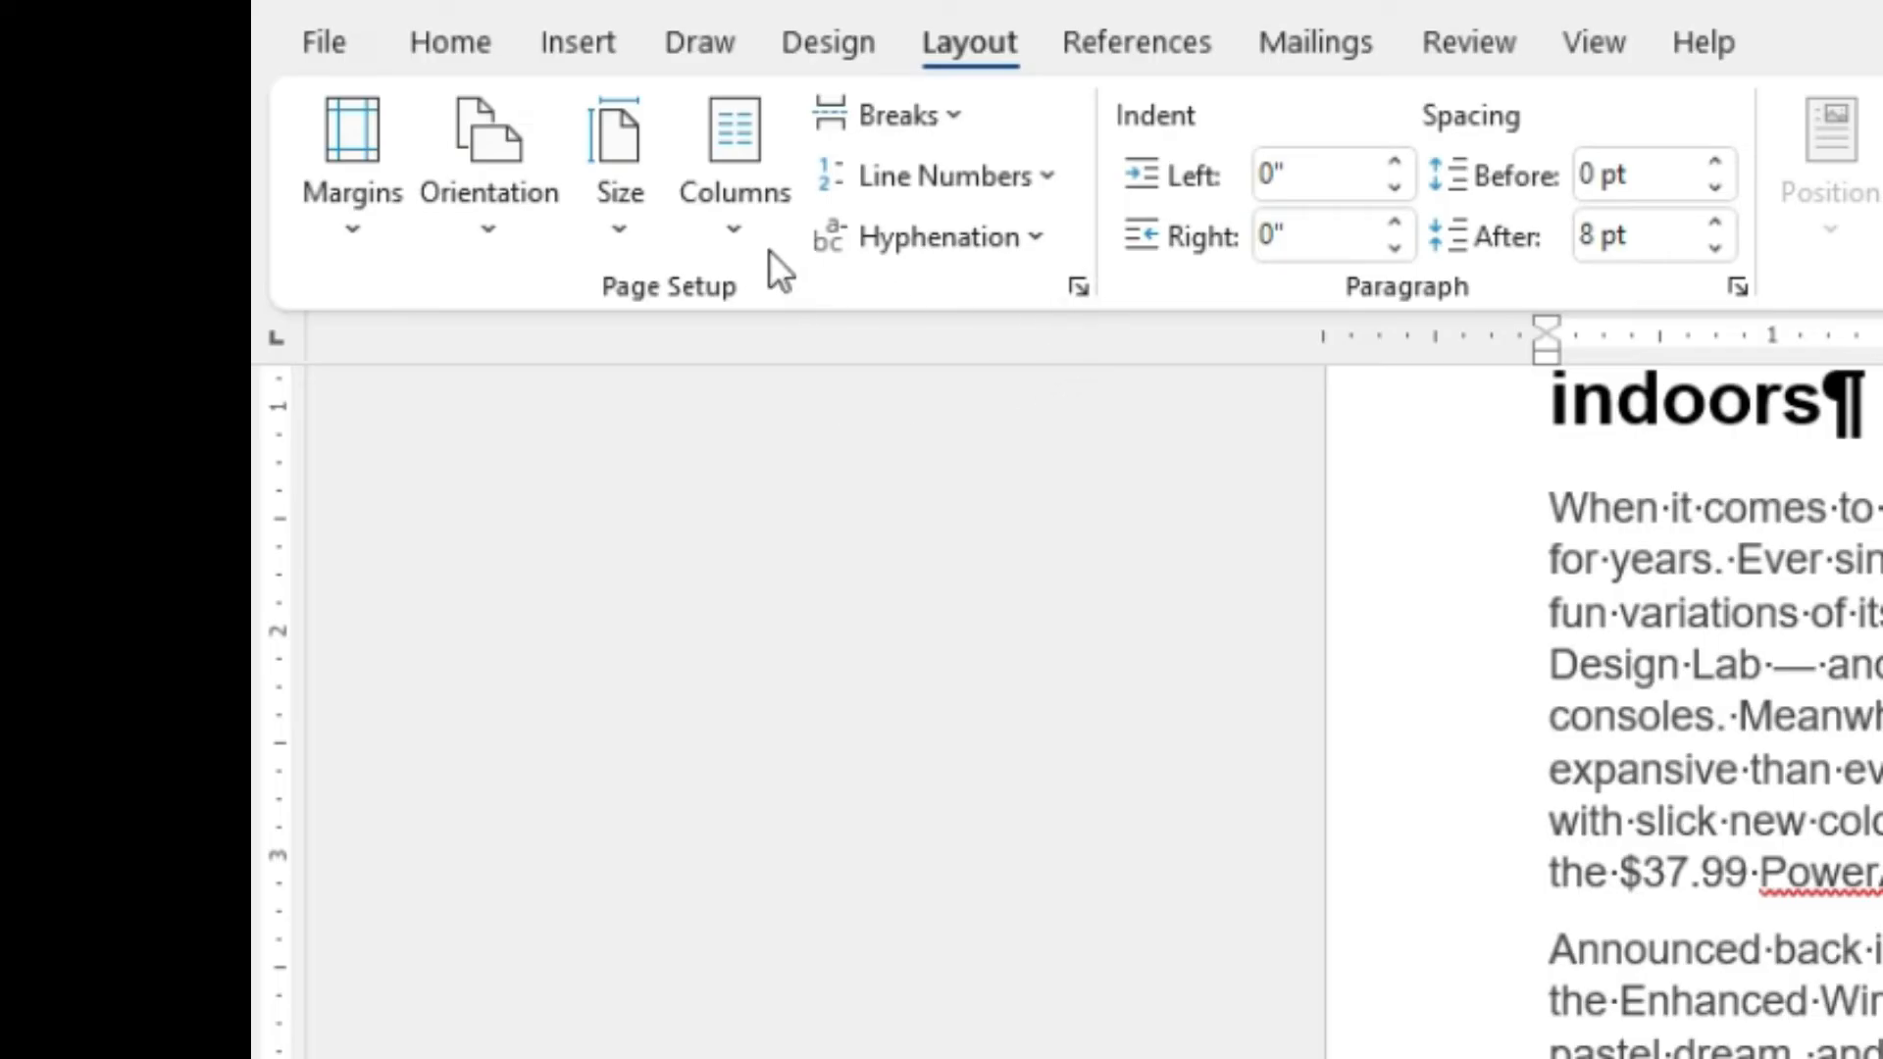
pyautogui.click(738, 237)
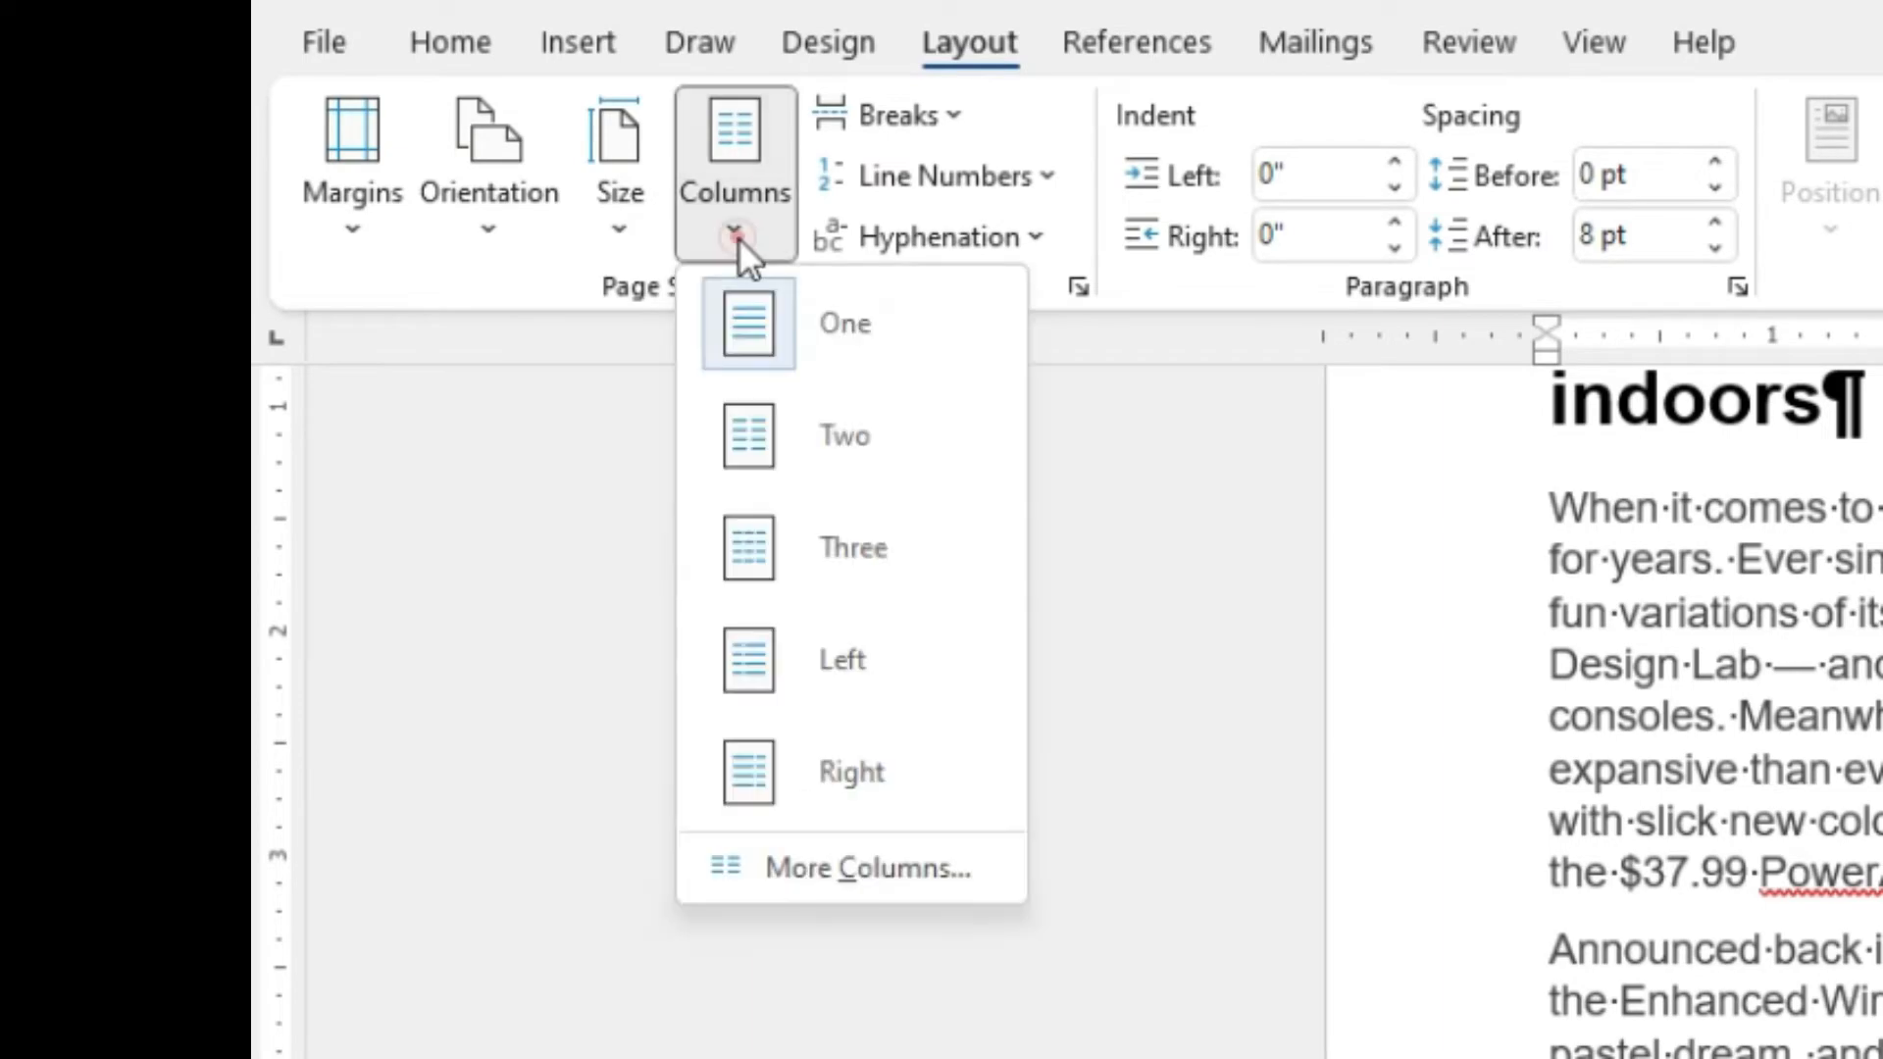
pyautogui.click(916, 881)
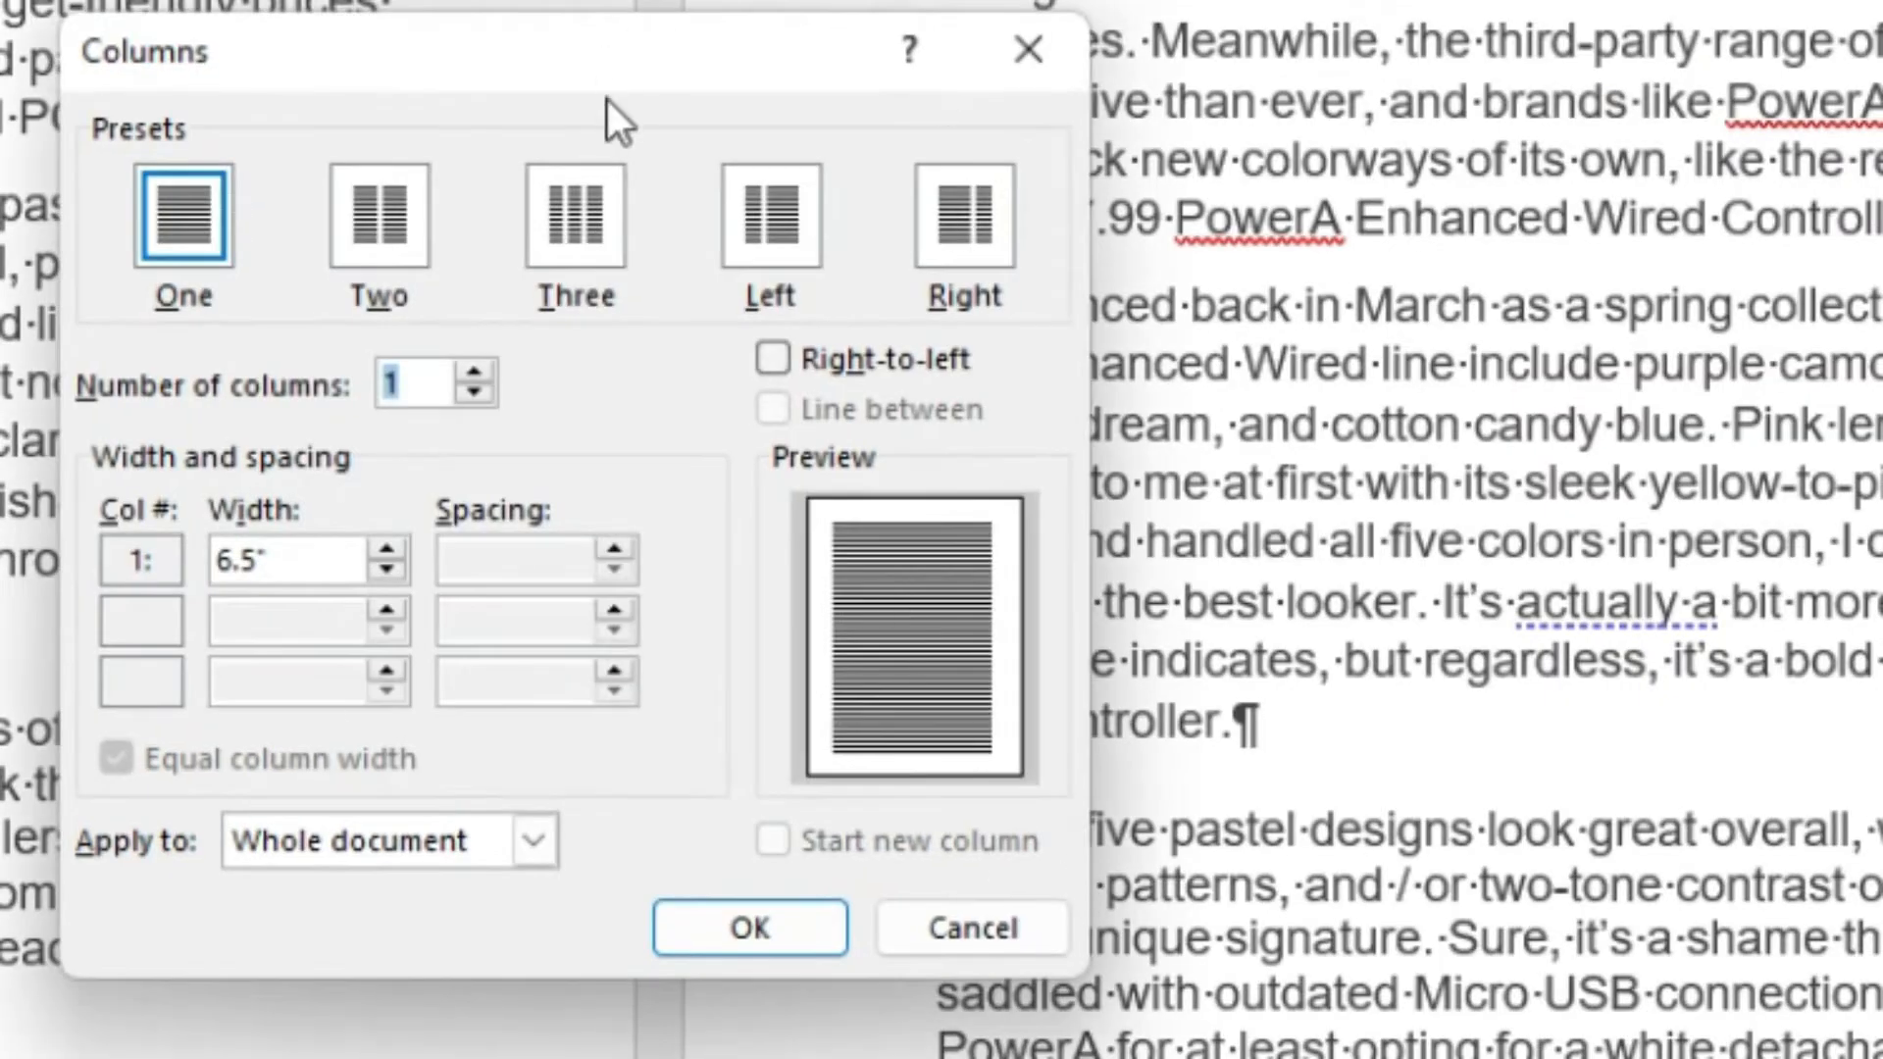
pyautogui.moveTo(605, 98); pyautogui.dragTo(1002, 82)
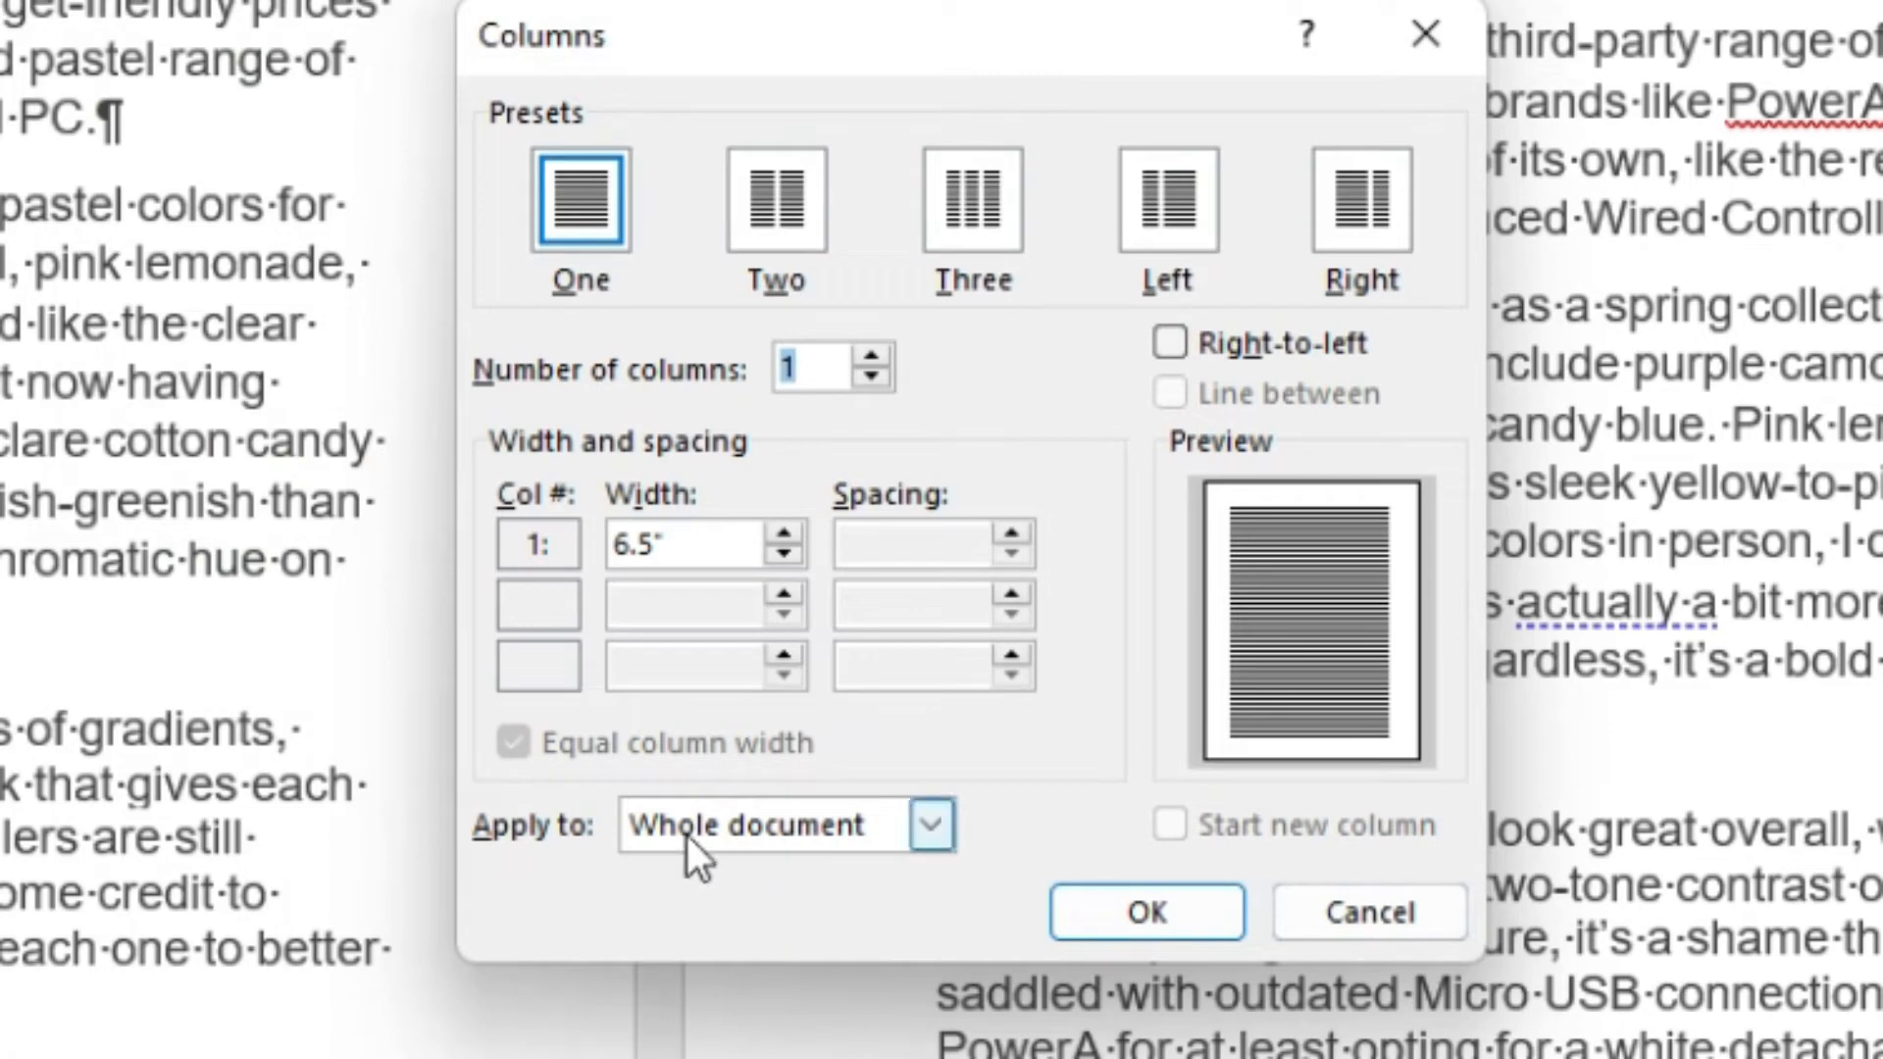
pyautogui.click(842, 844)
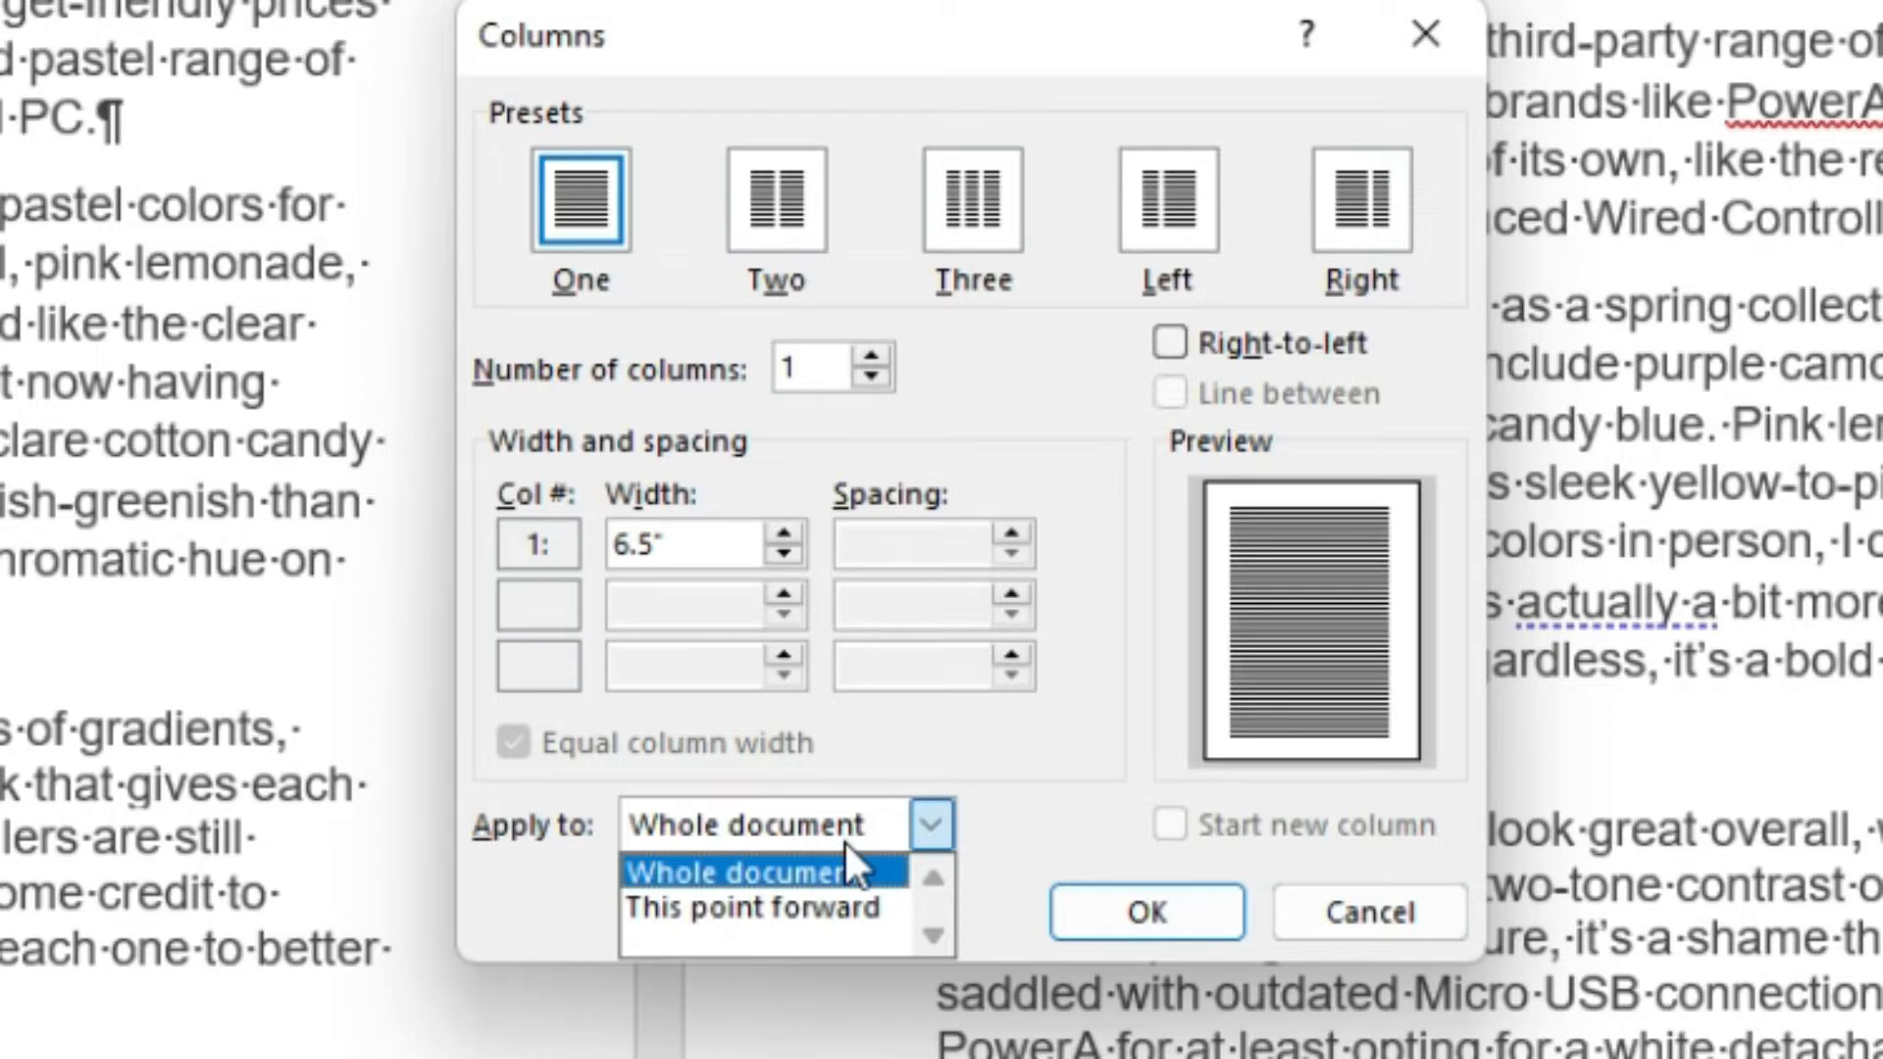
pyautogui.click(814, 216)
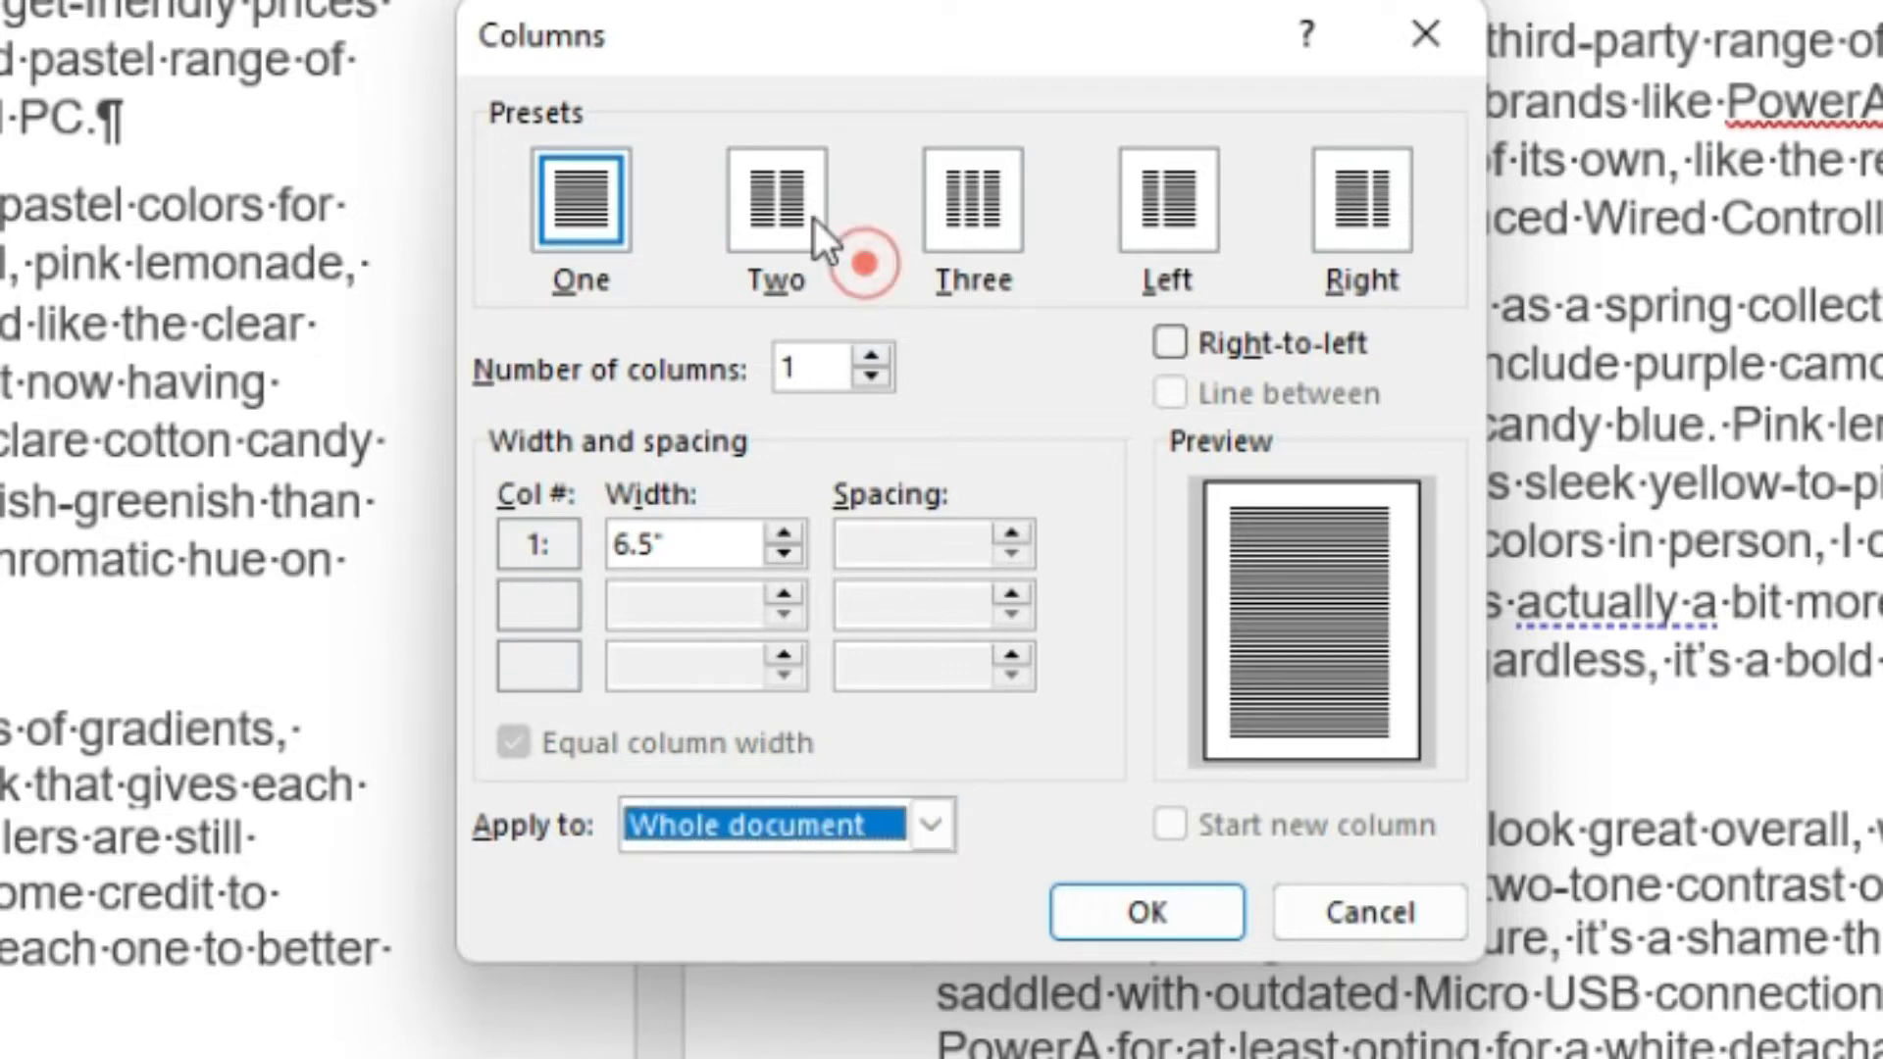
pyautogui.click(785, 199)
pyautogui.click(924, 829)
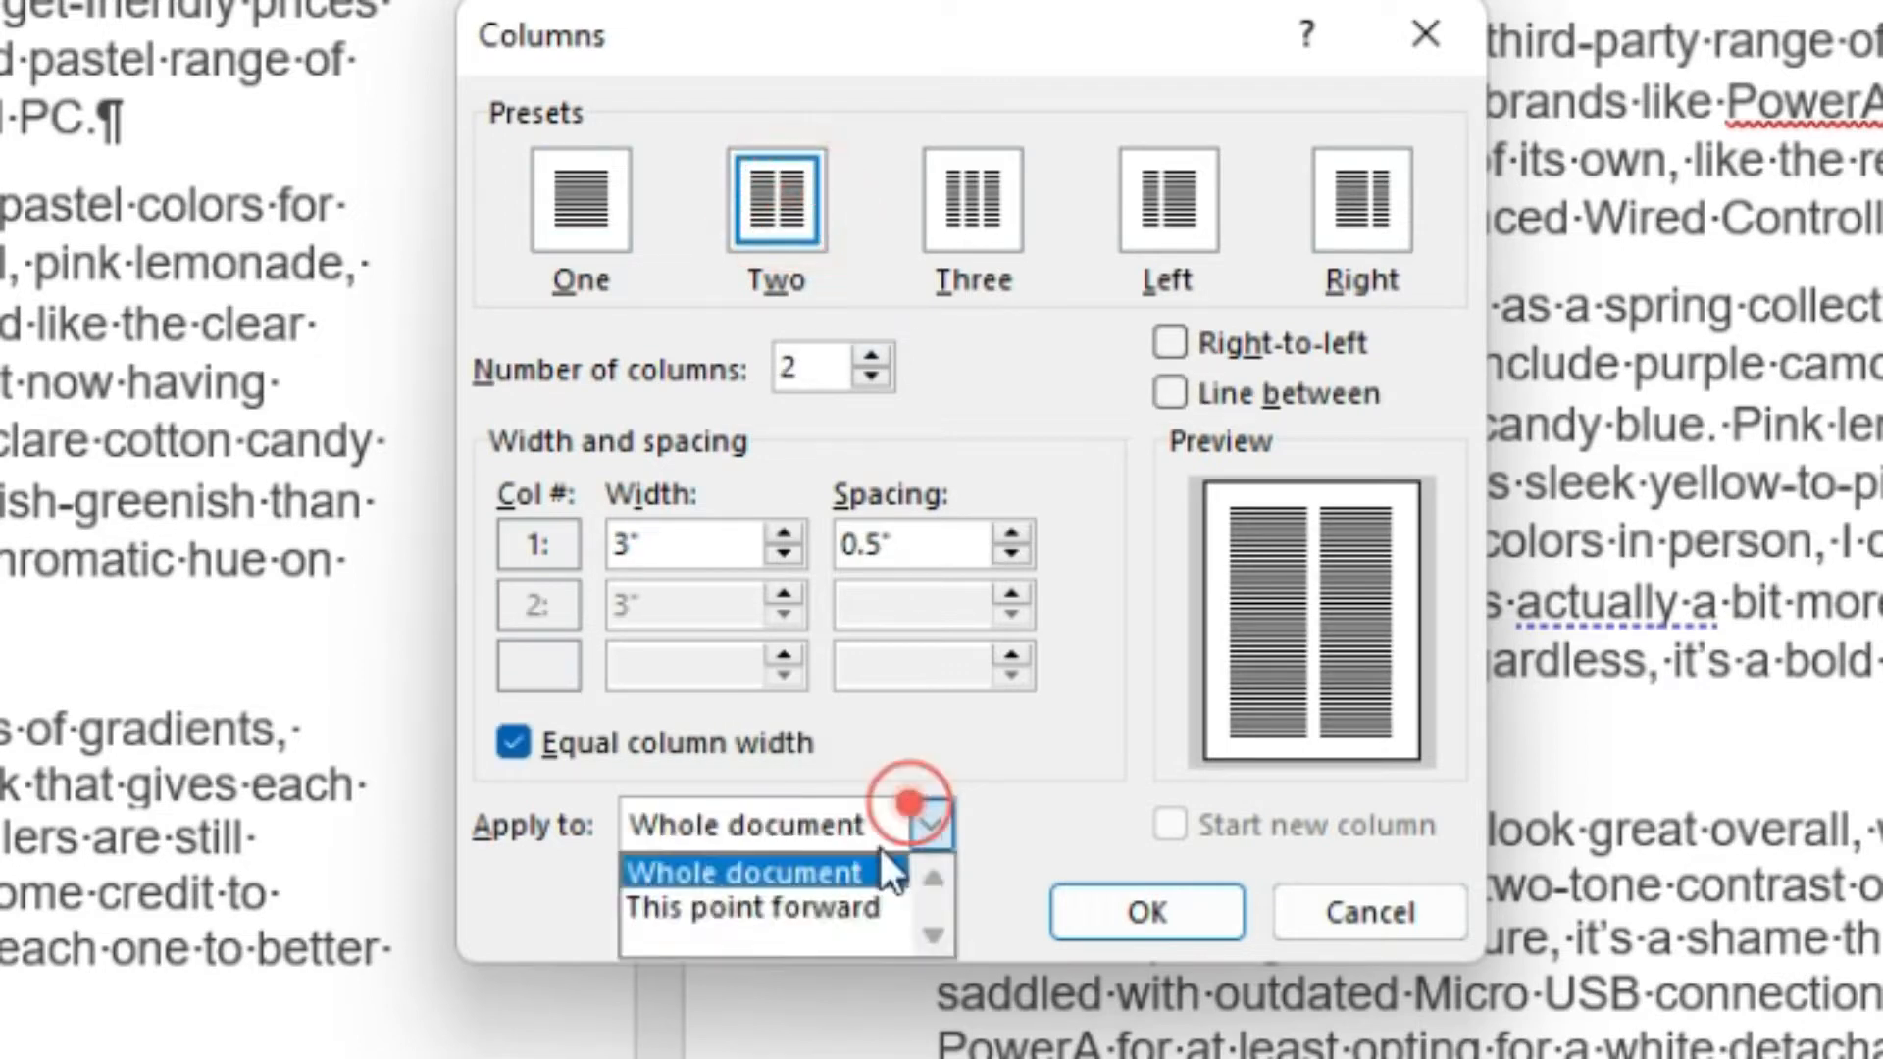
pyautogui.click(833, 910)
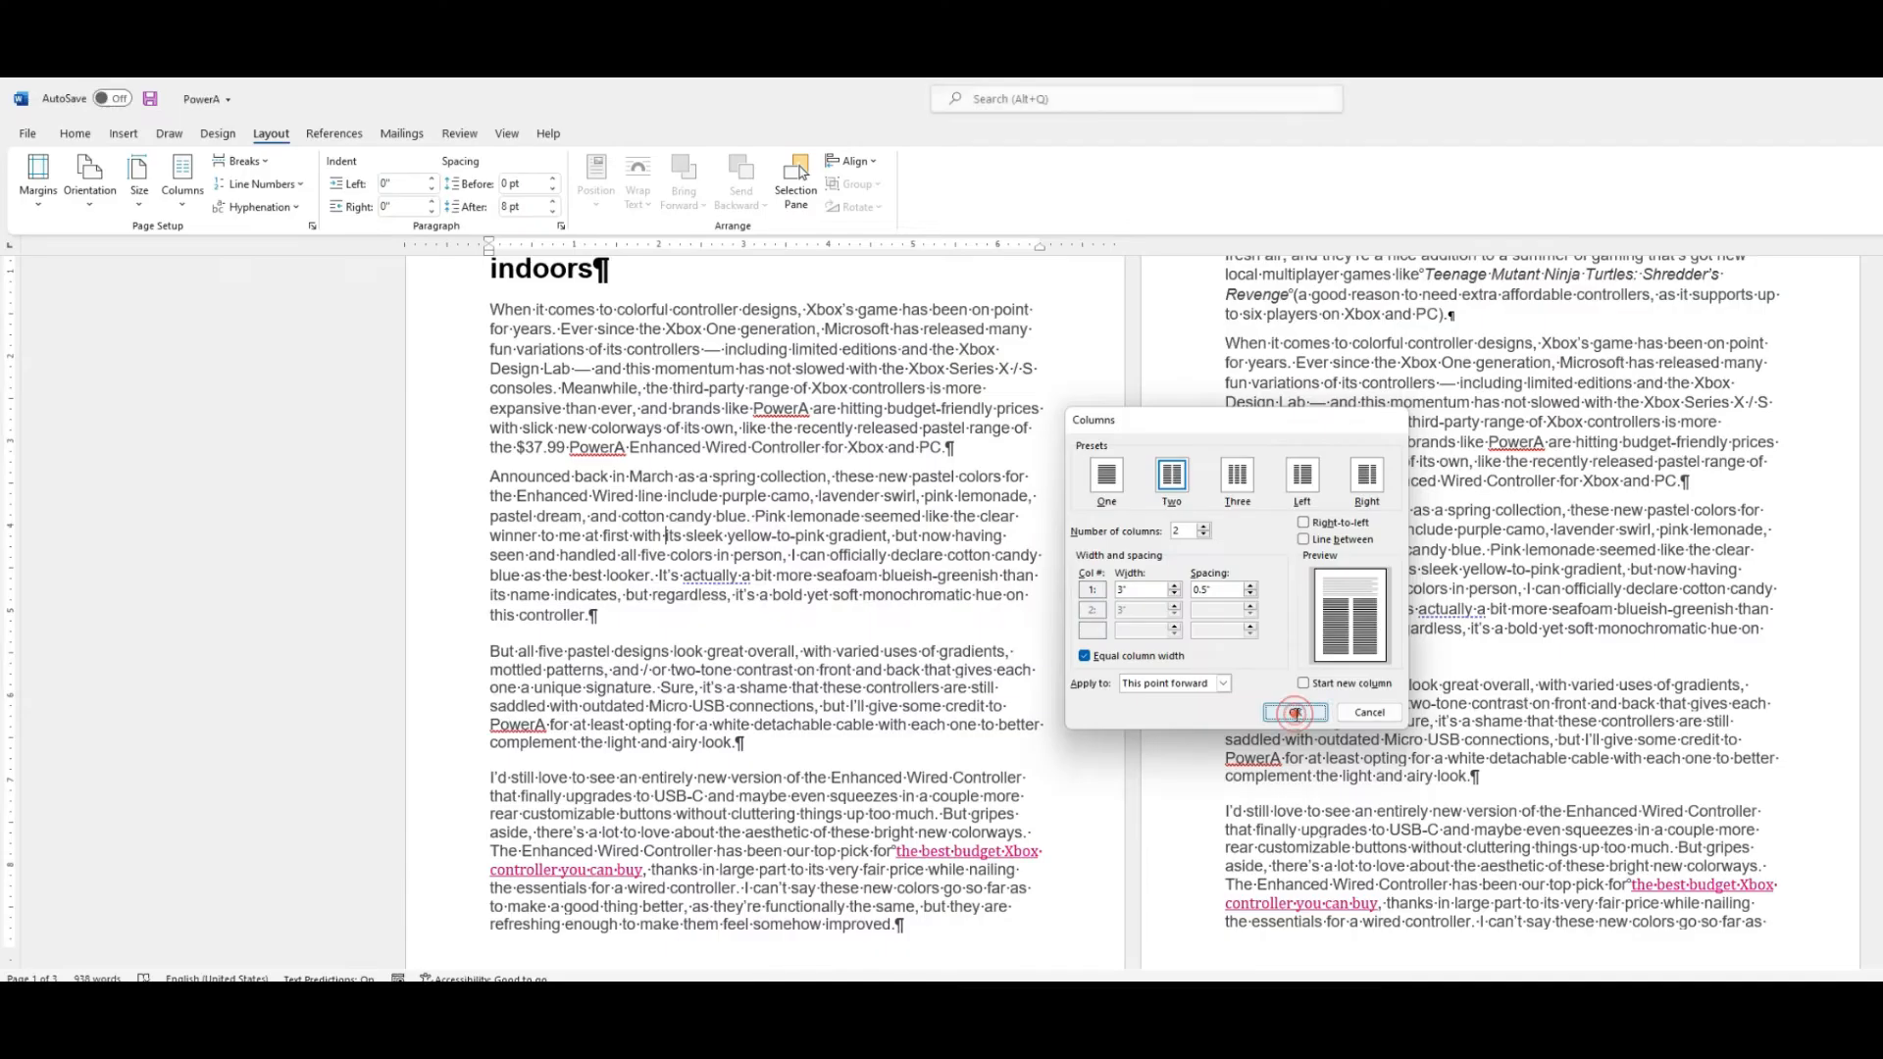
pyautogui.click(1145, 914)
pyautogui.scroll(-4, 1015, 677)
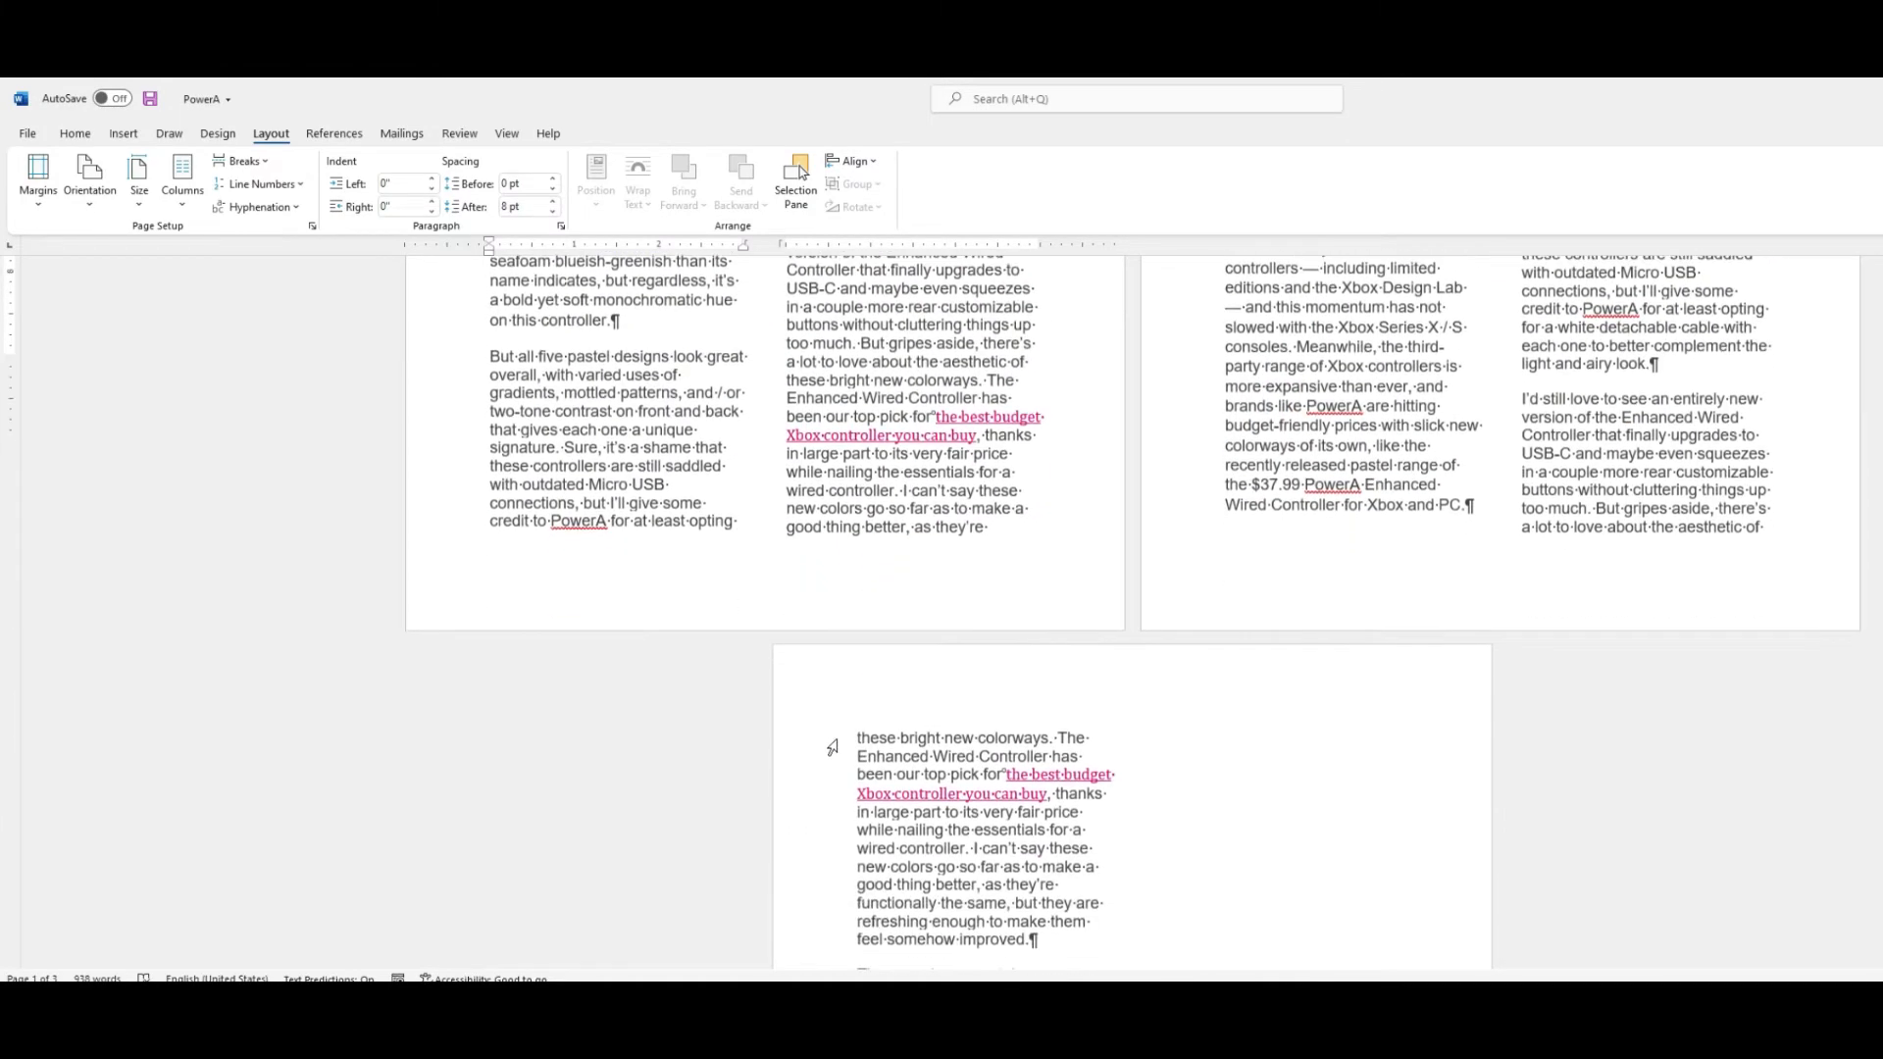
pyautogui.scroll(-7, 833, 761)
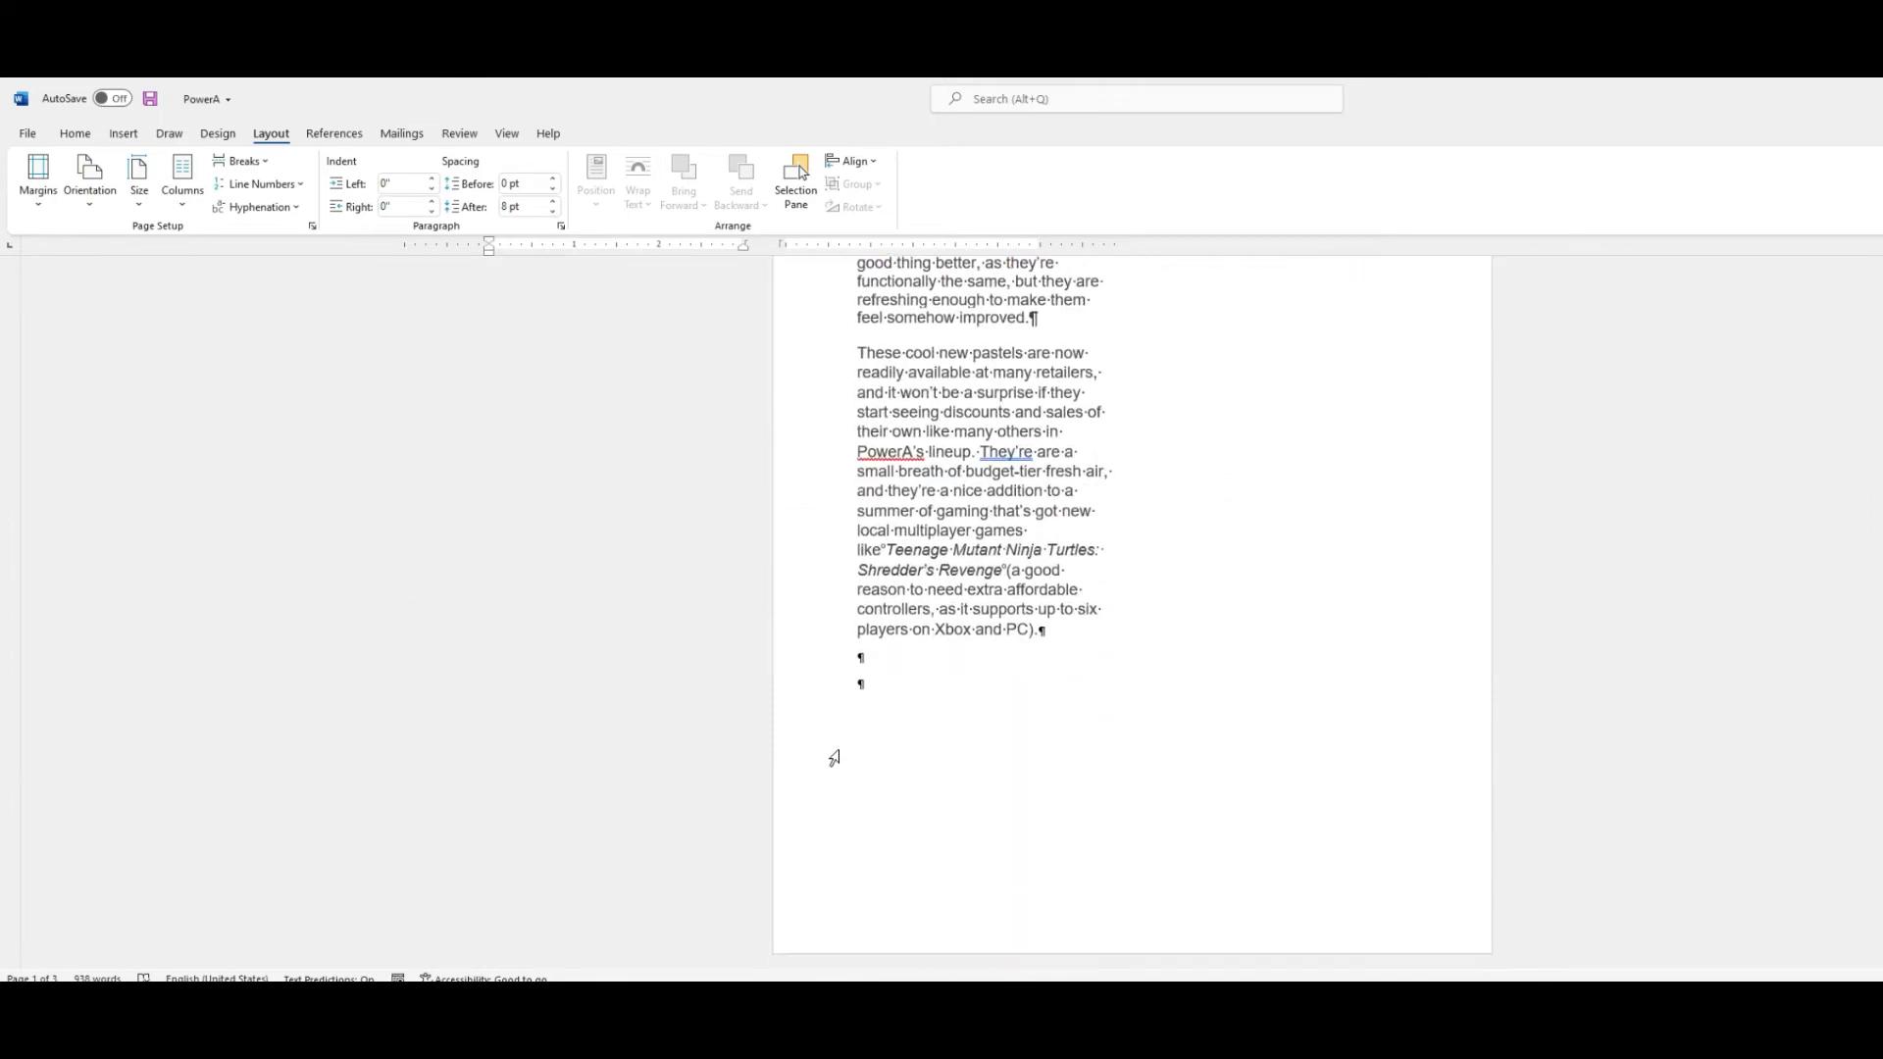
# Delete the continuous section break inside the 'Announced back in March' paragraph.
pyautogui.scroll(9, 833, 756)
pyautogui.scroll(4, 863, 690)
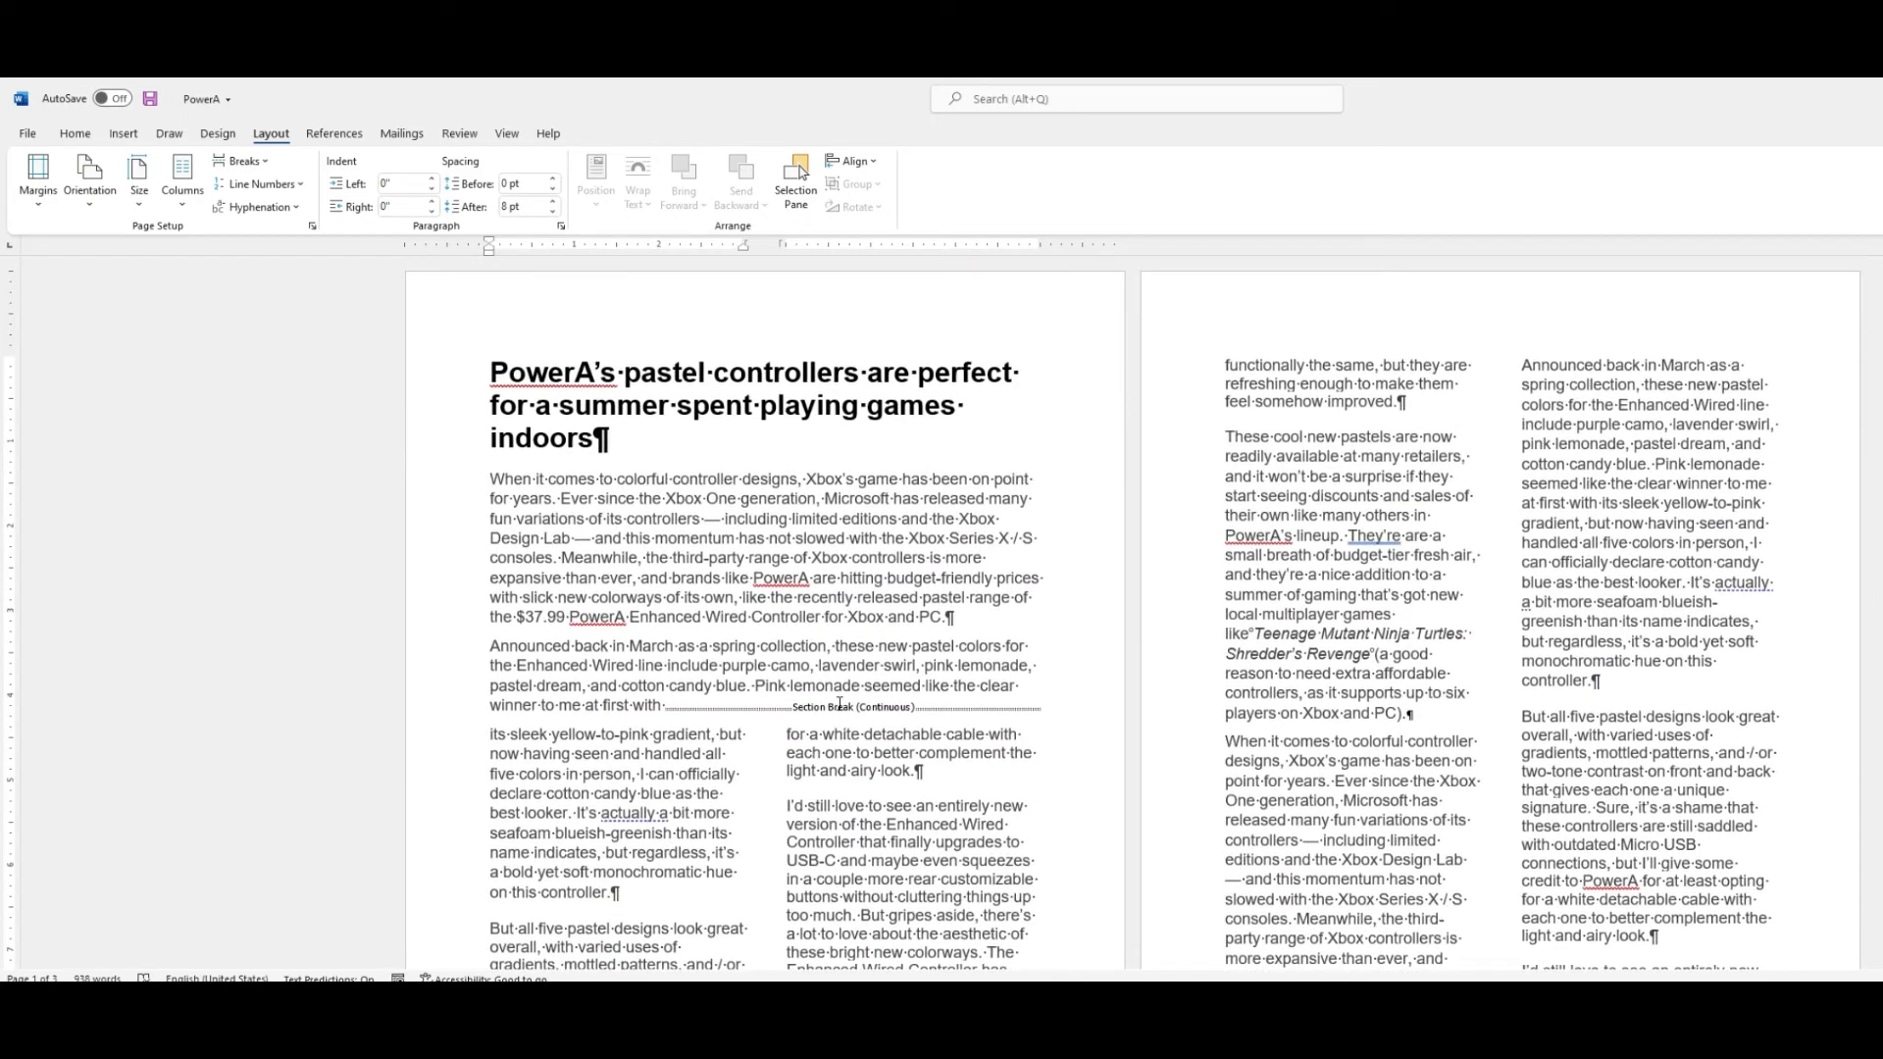
pyautogui.click(840, 704)
pyautogui.press('Delete')
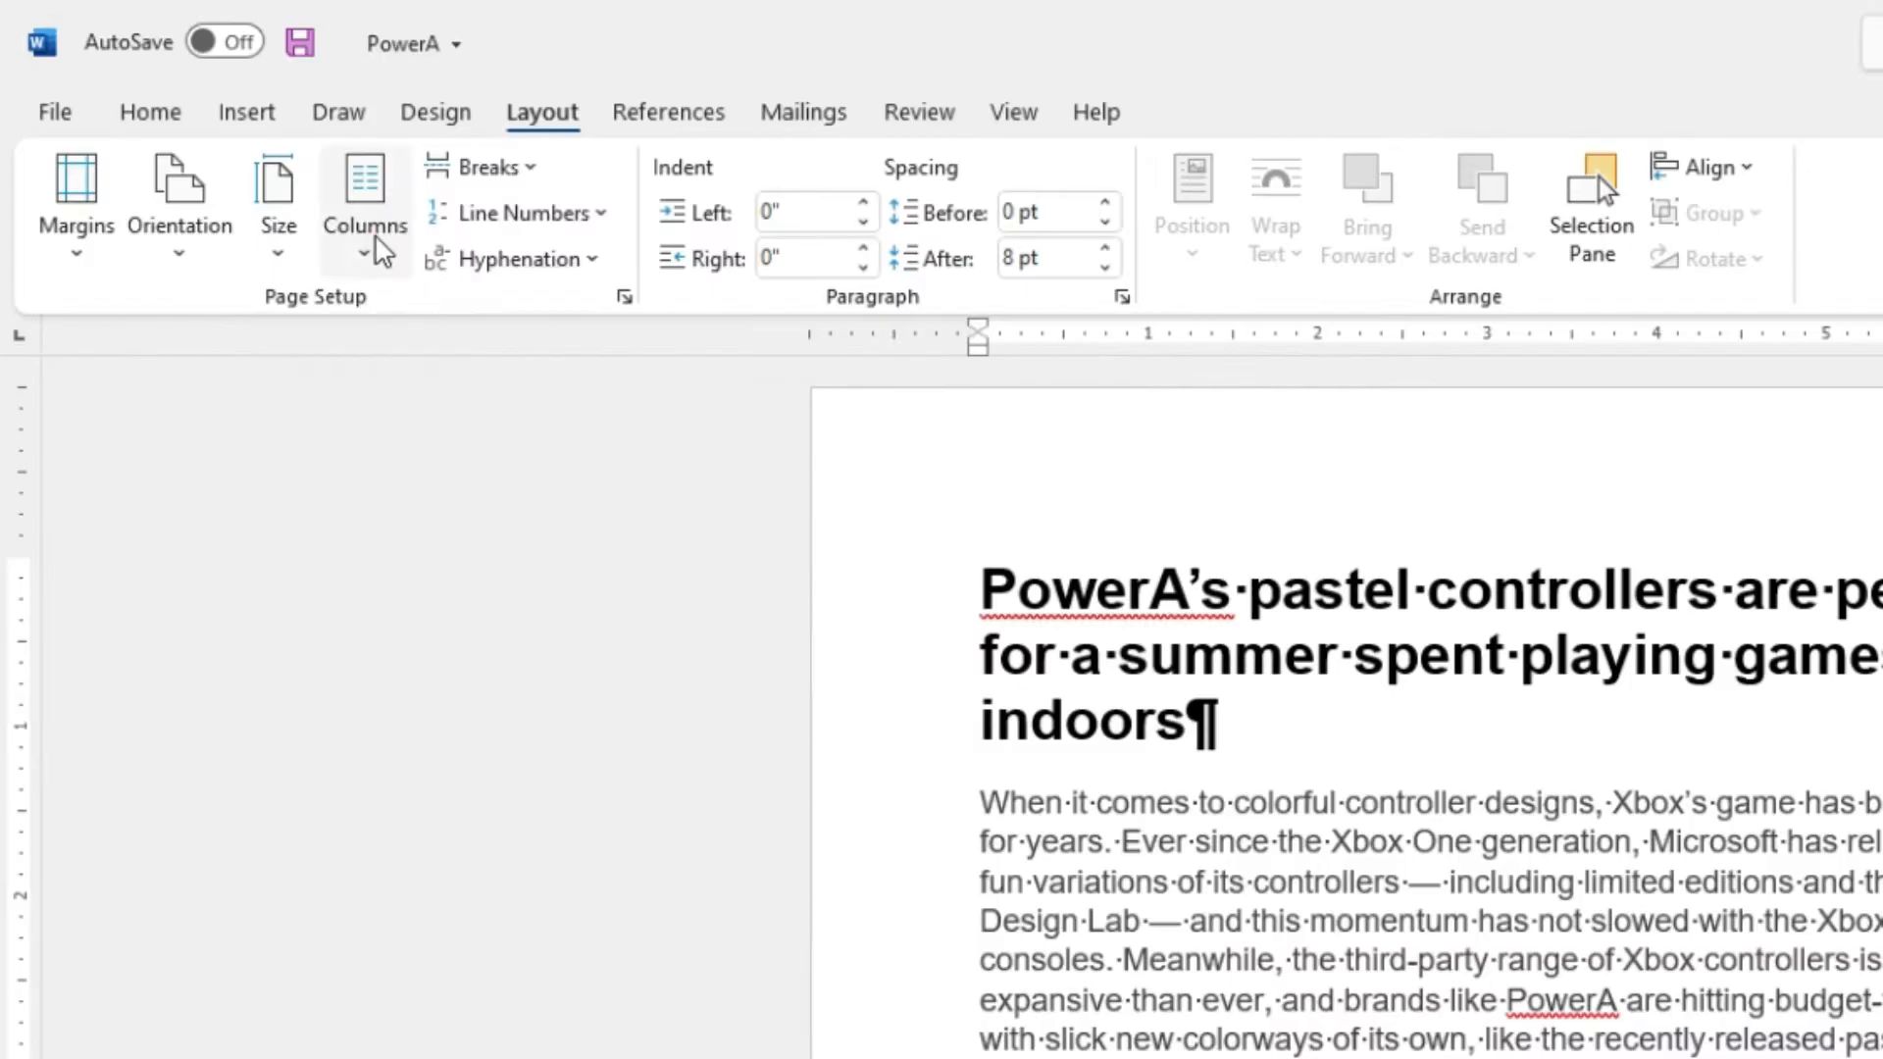
# Apply two equal columns from this point forward, with the option to start a new column.
pyautogui.click(187, 193)
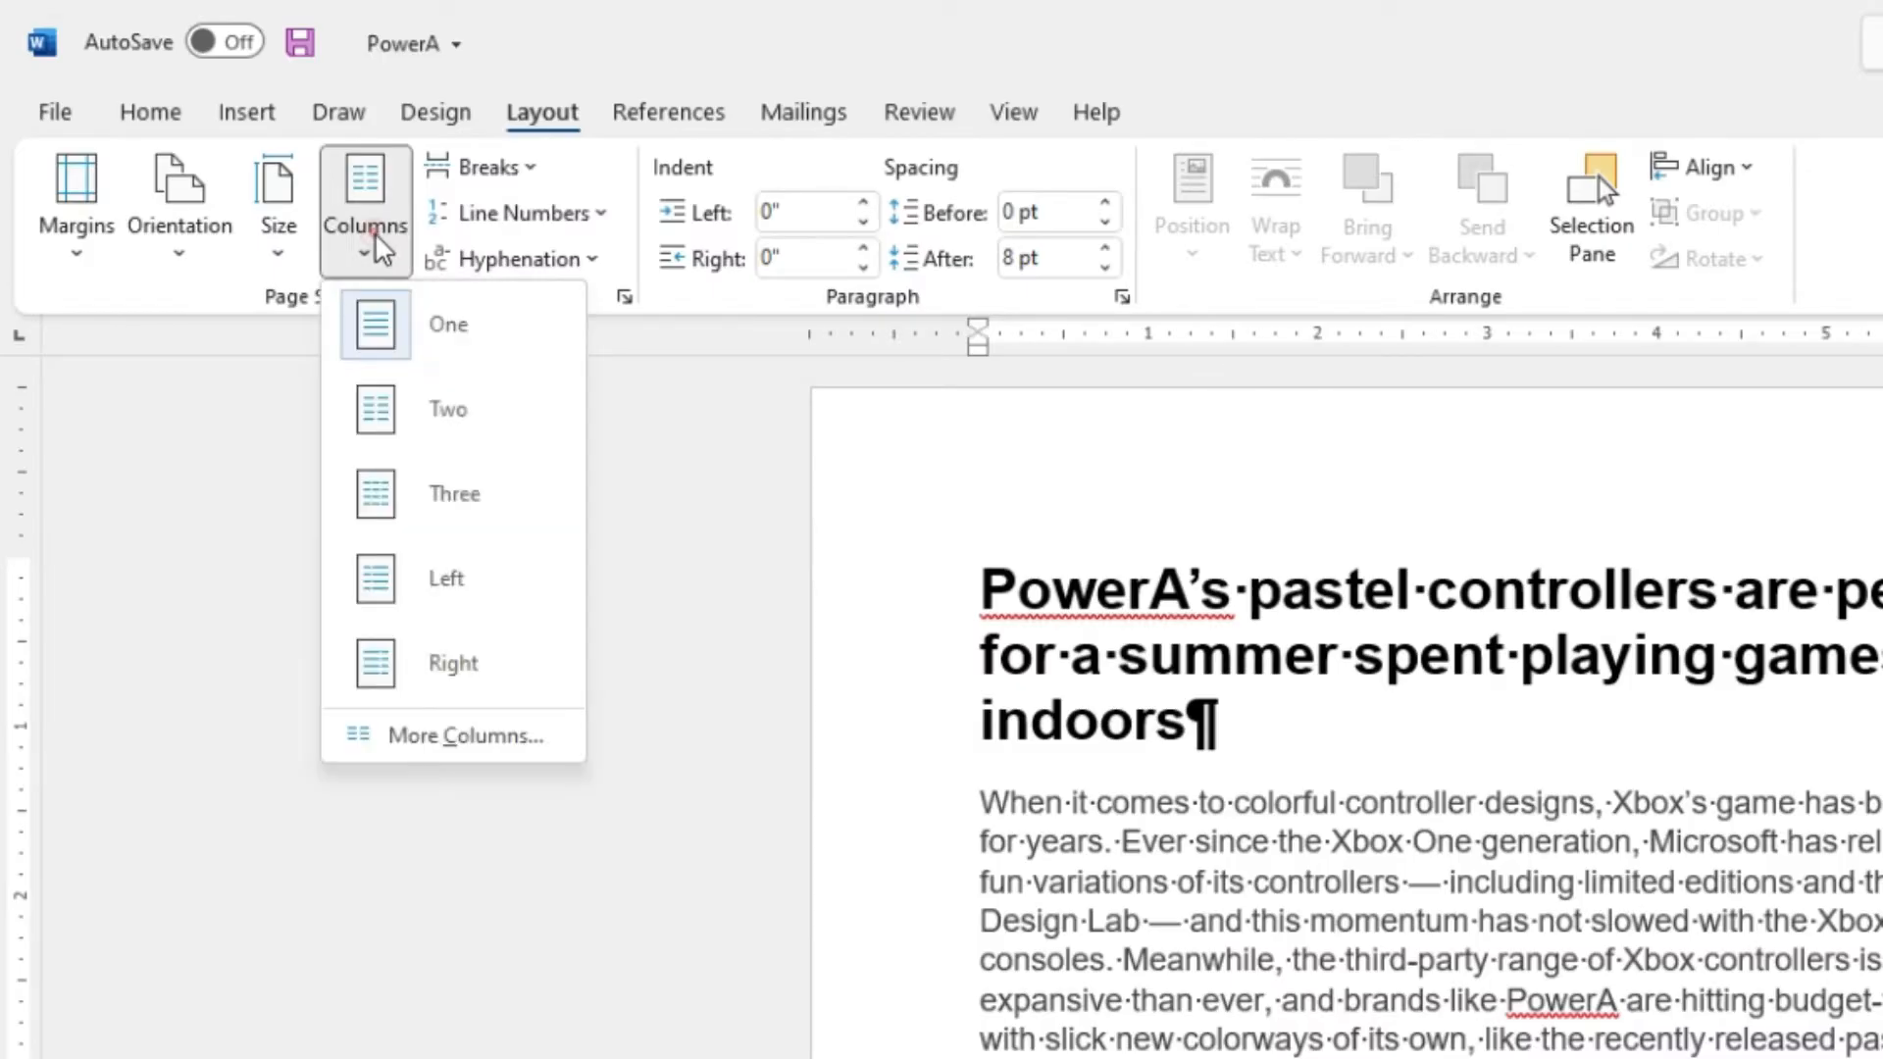
pyautogui.click(429, 738)
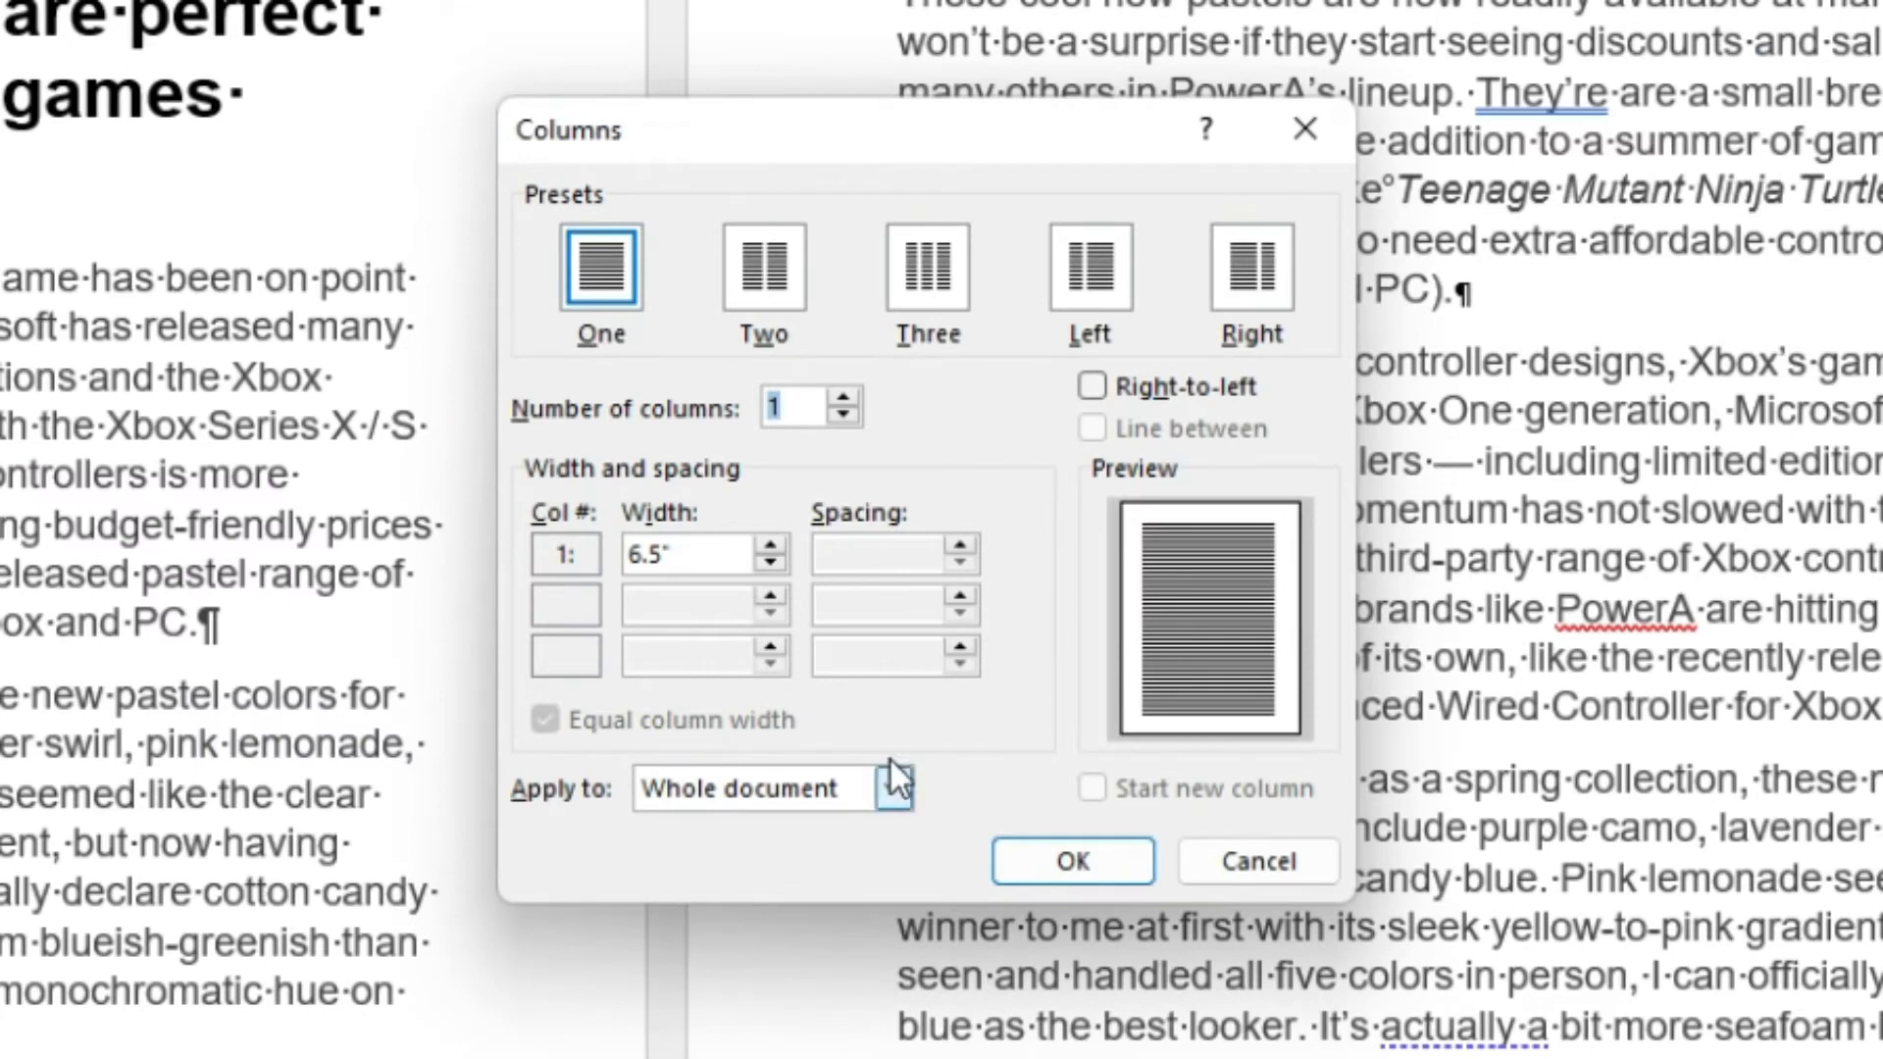
pyautogui.click(765, 274)
pyautogui.click(775, 790)
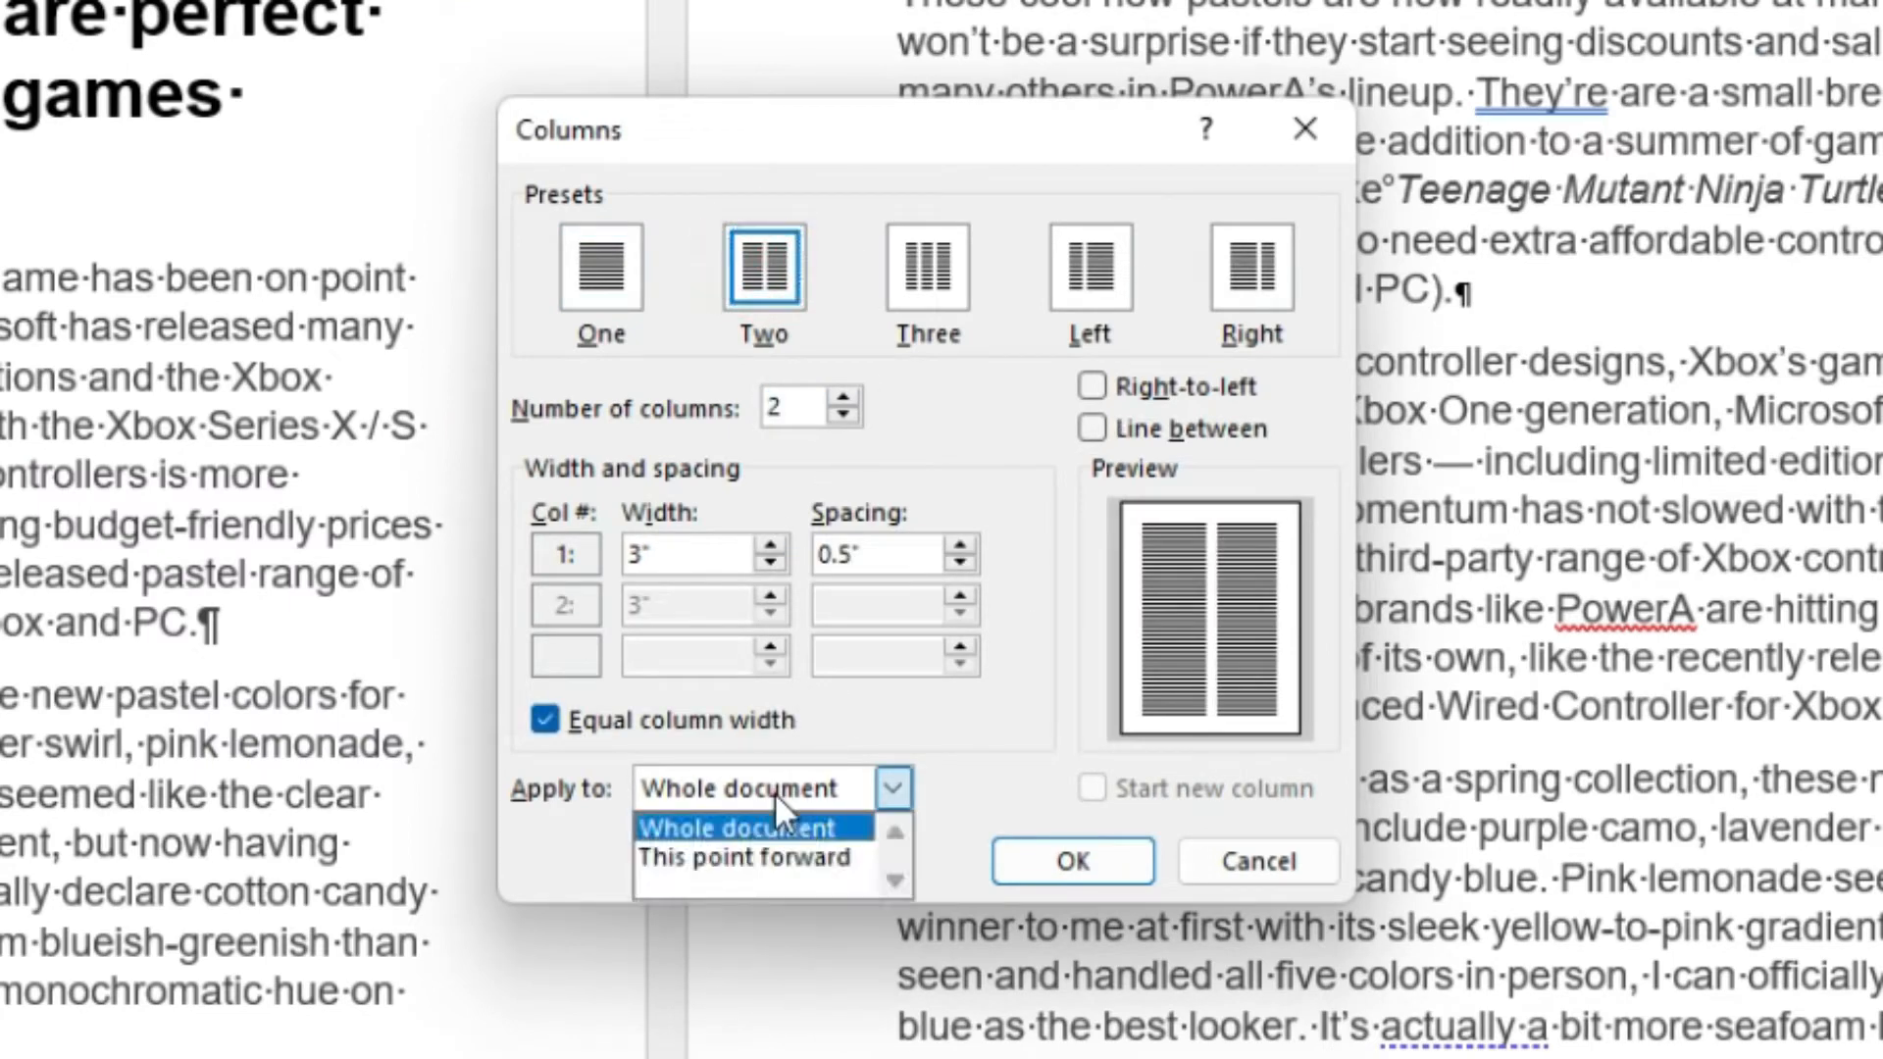
pyautogui.click(769, 856)
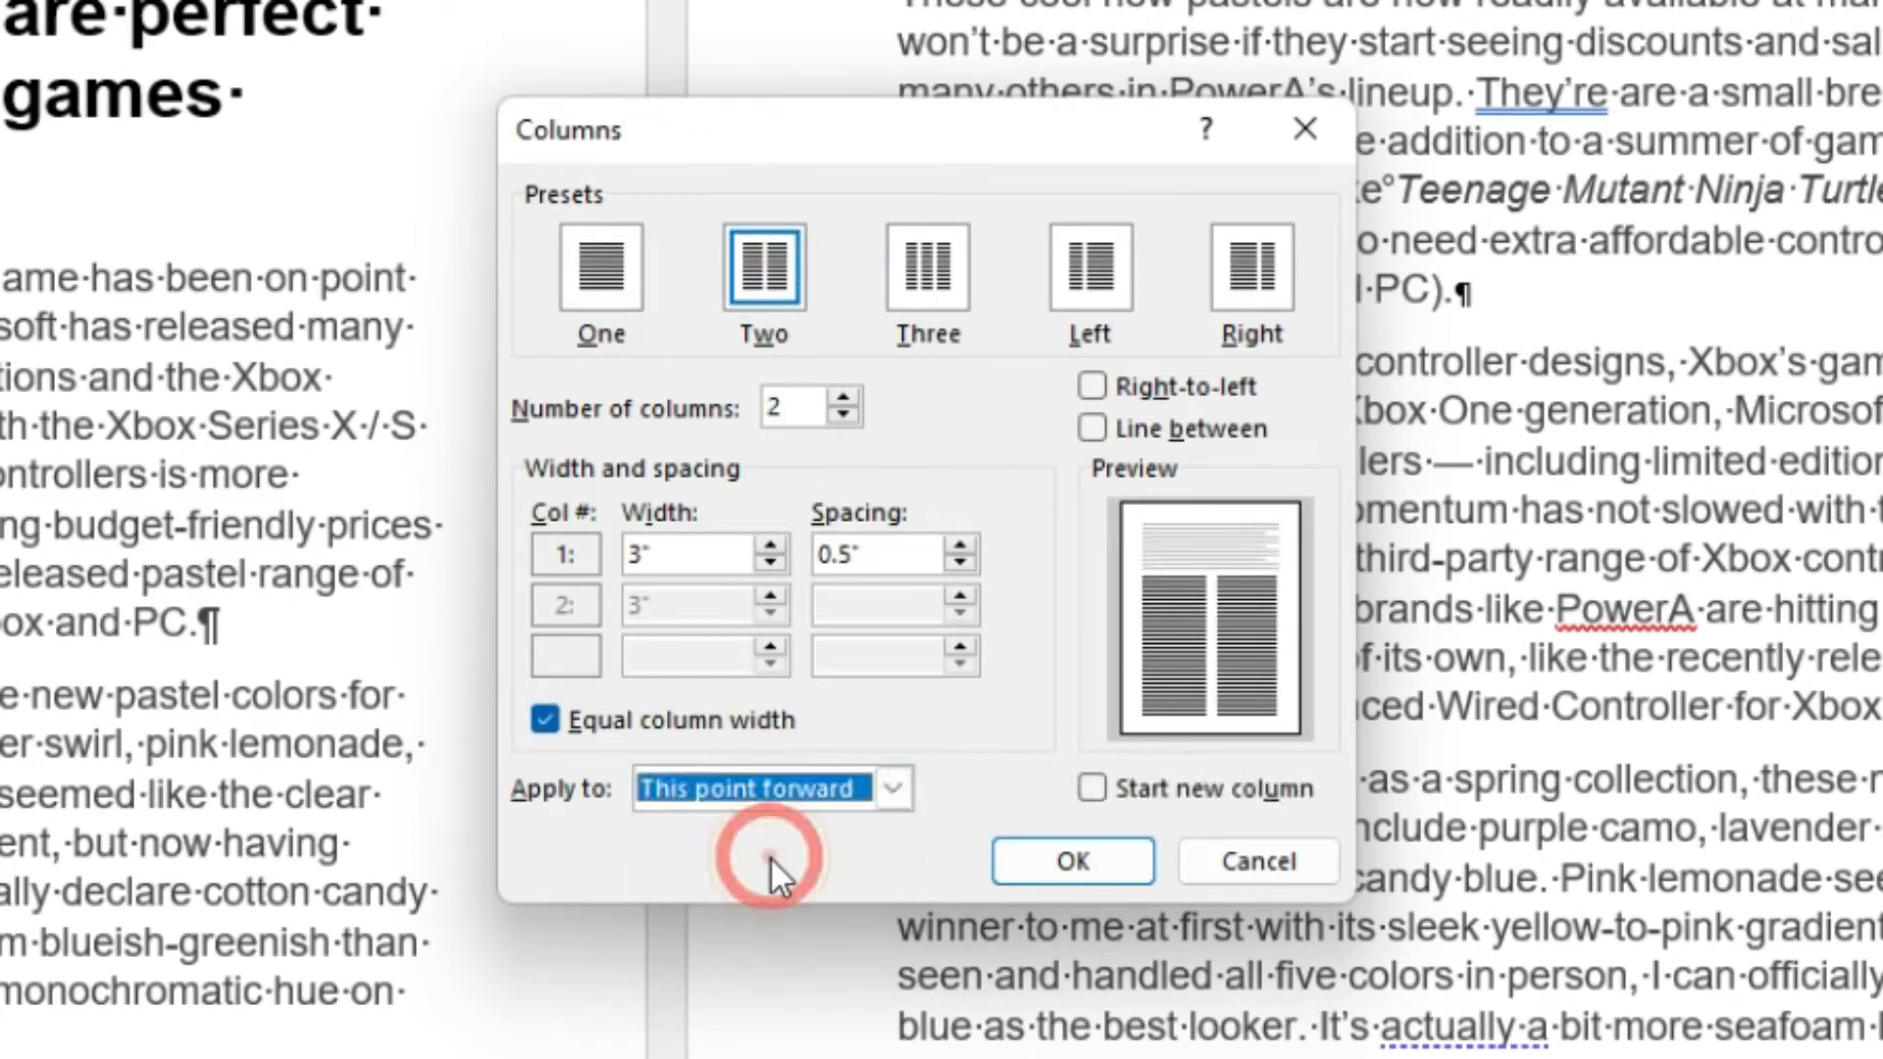
pyautogui.click(1094, 790)
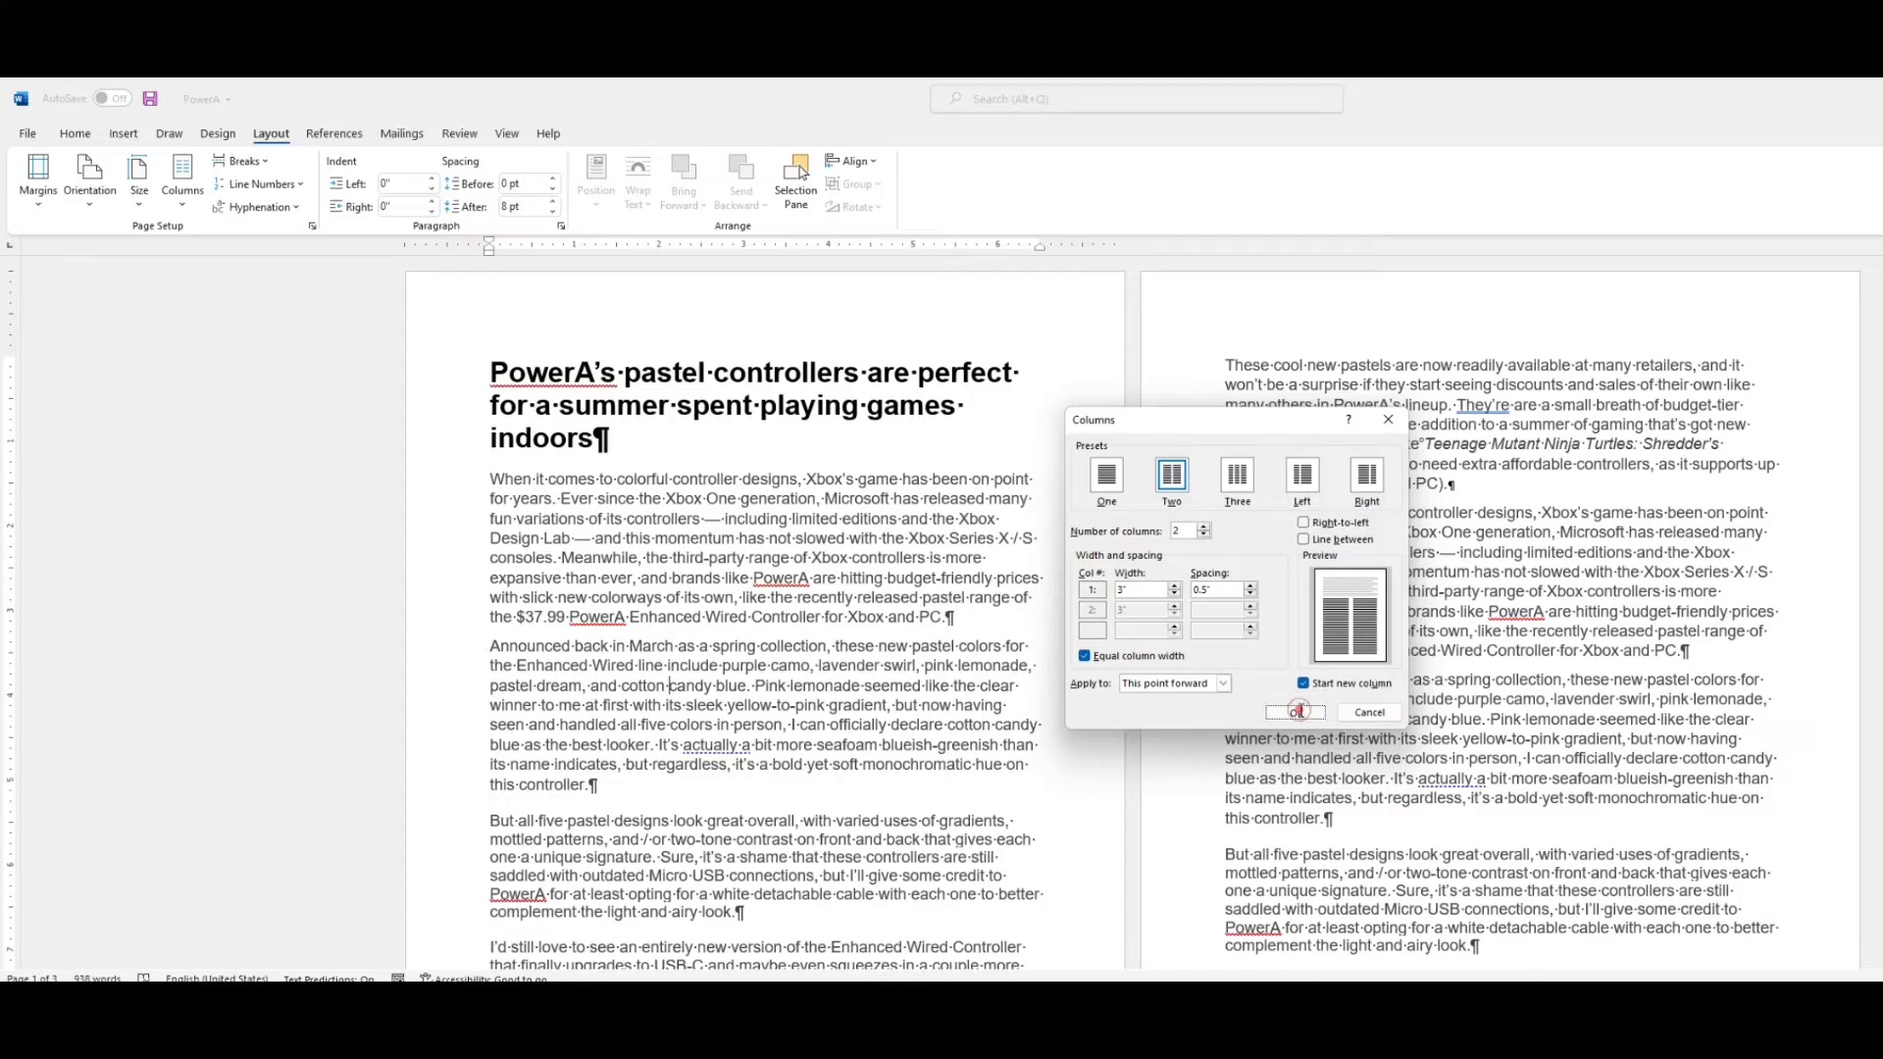
pyautogui.click(1073, 861)
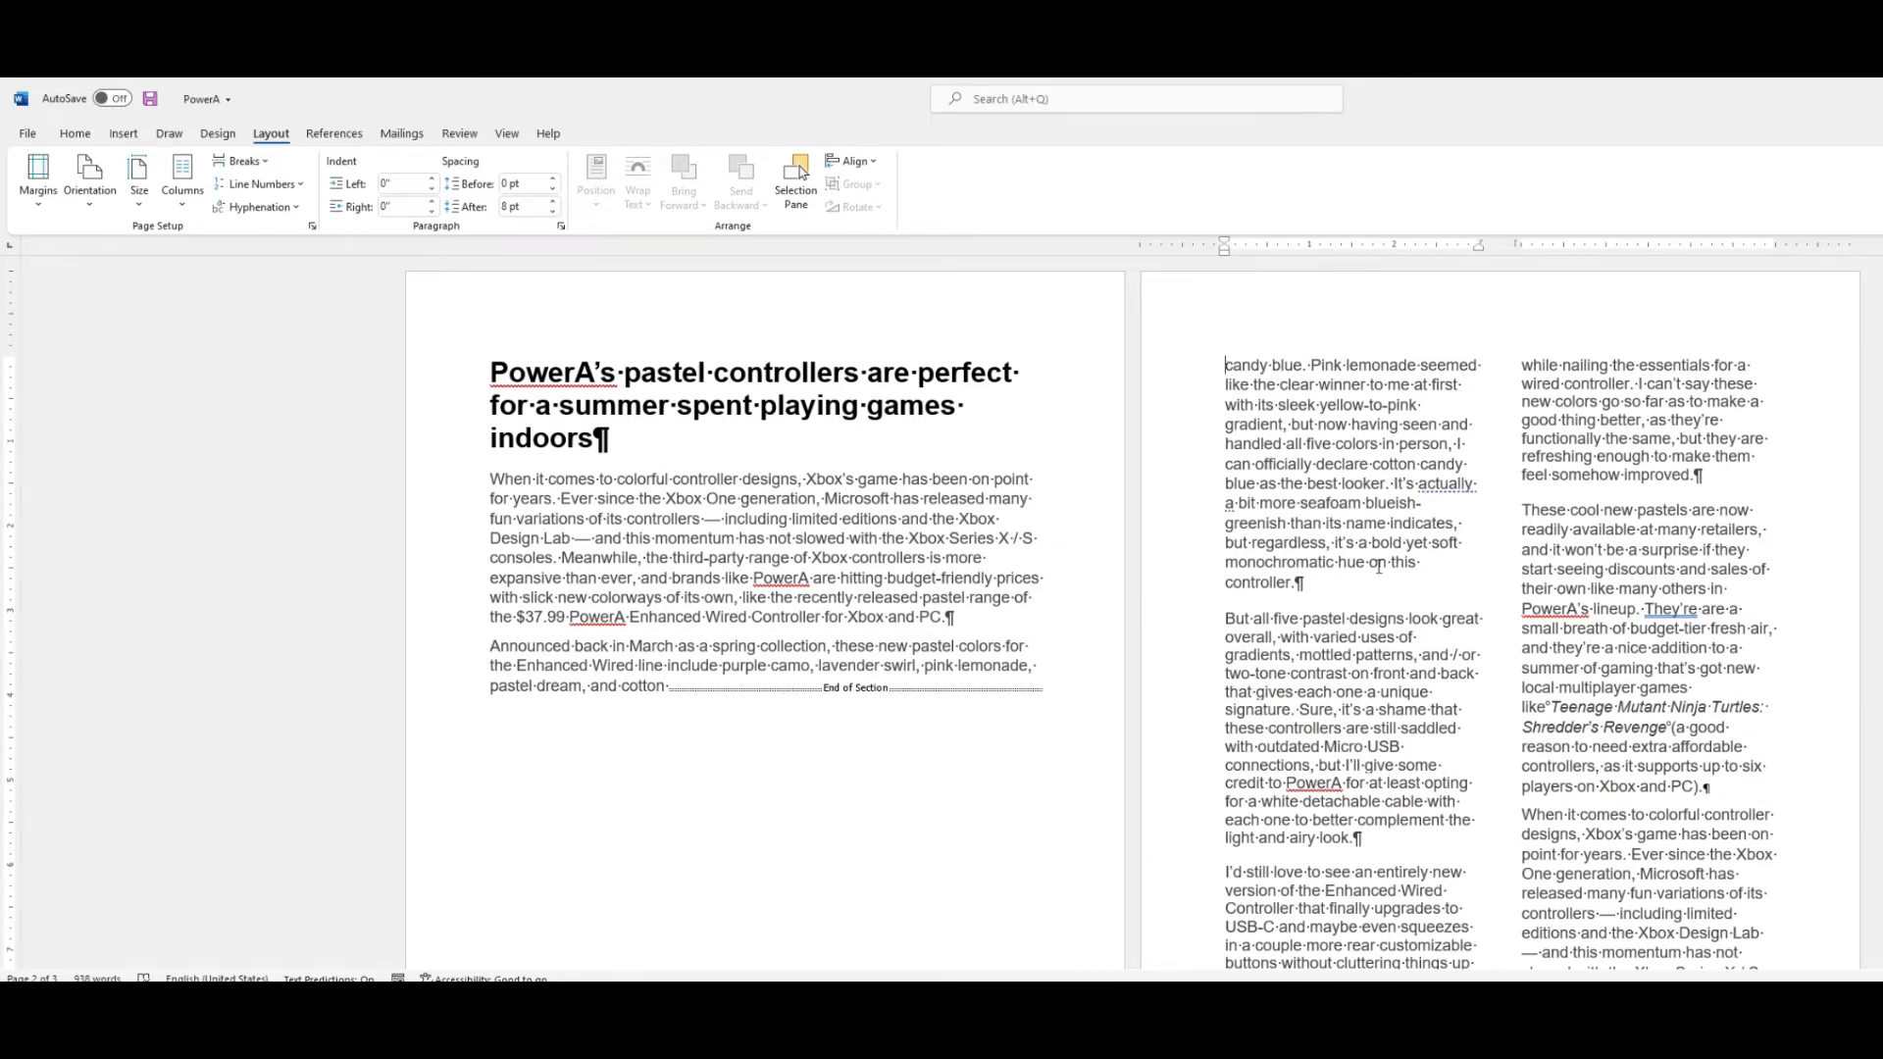
# Undo the two-column formatting applied from this point forward.
pyautogui.scroll(-10, 1378, 562)
pyautogui.scroll(10, 1346, 608)
pyautogui.hotkey('ctrl', 'z')
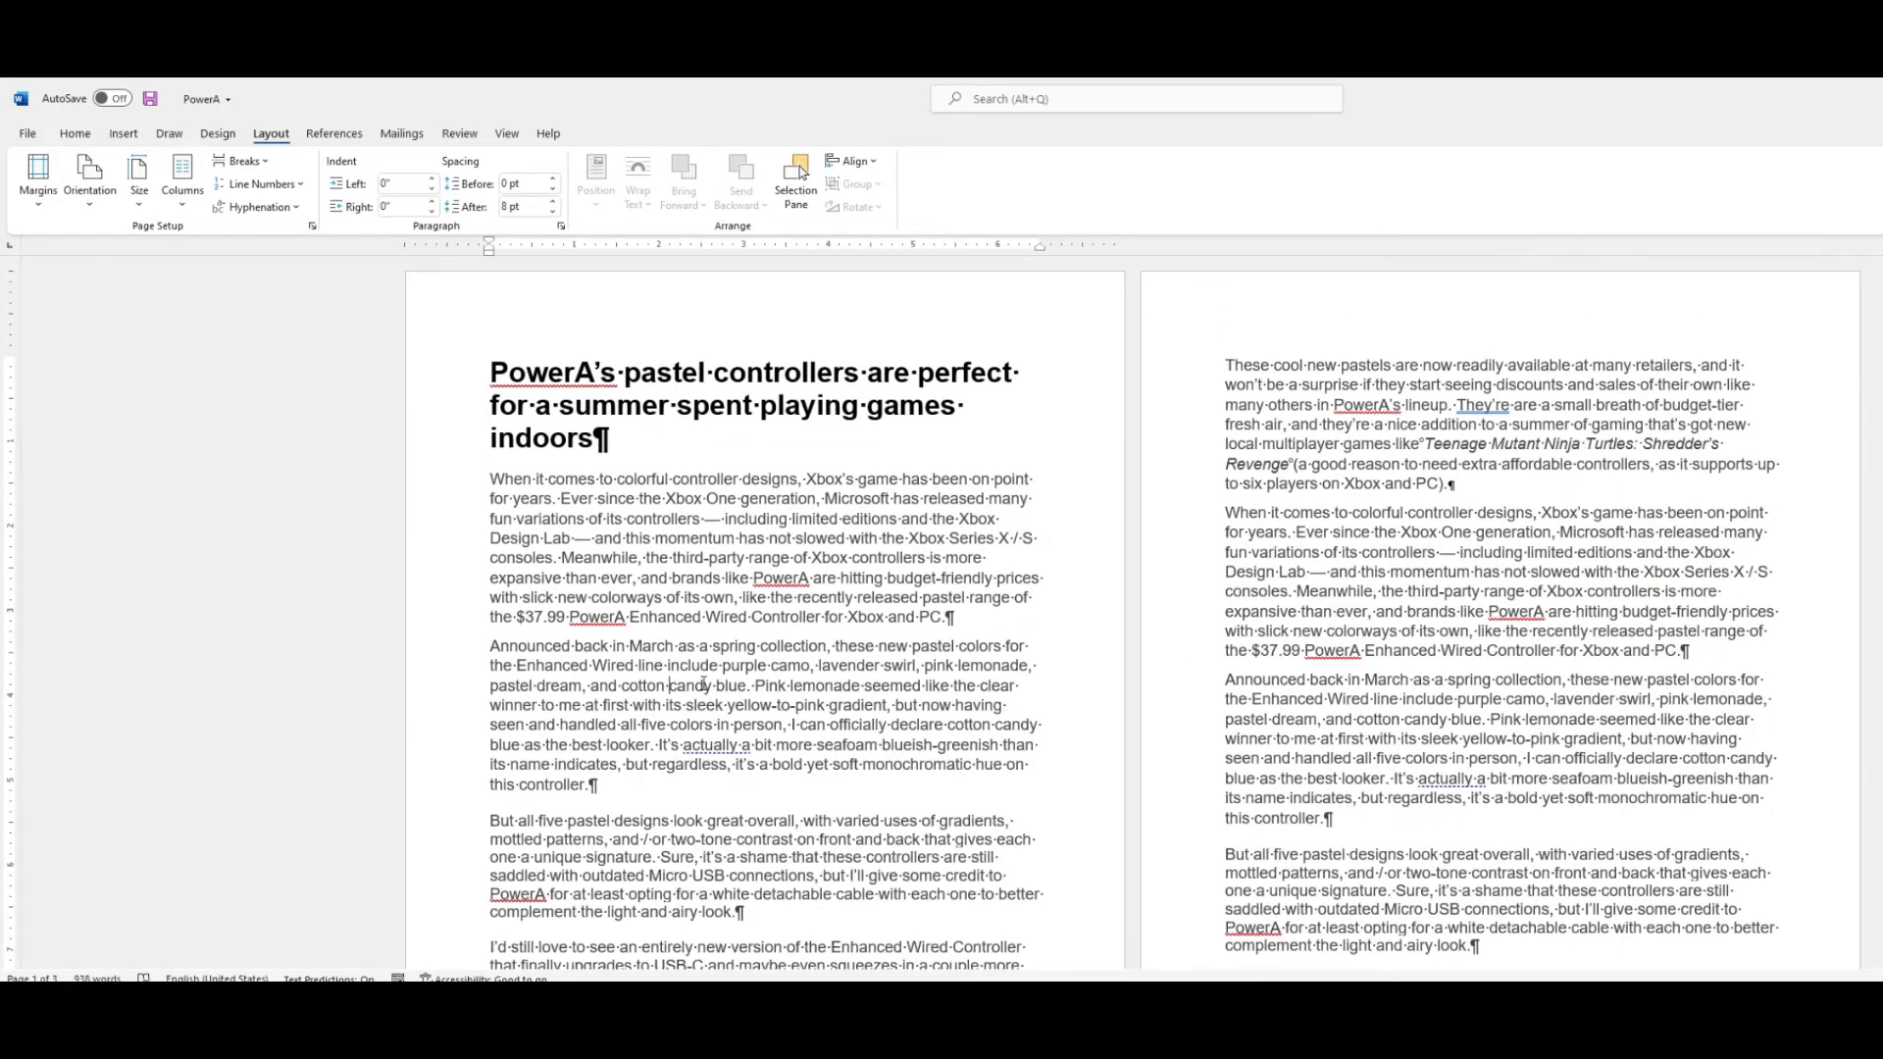
# Insert a continuous section break at the end of the 'Announced back in March' paragraph.
pyautogui.click(623, 787)
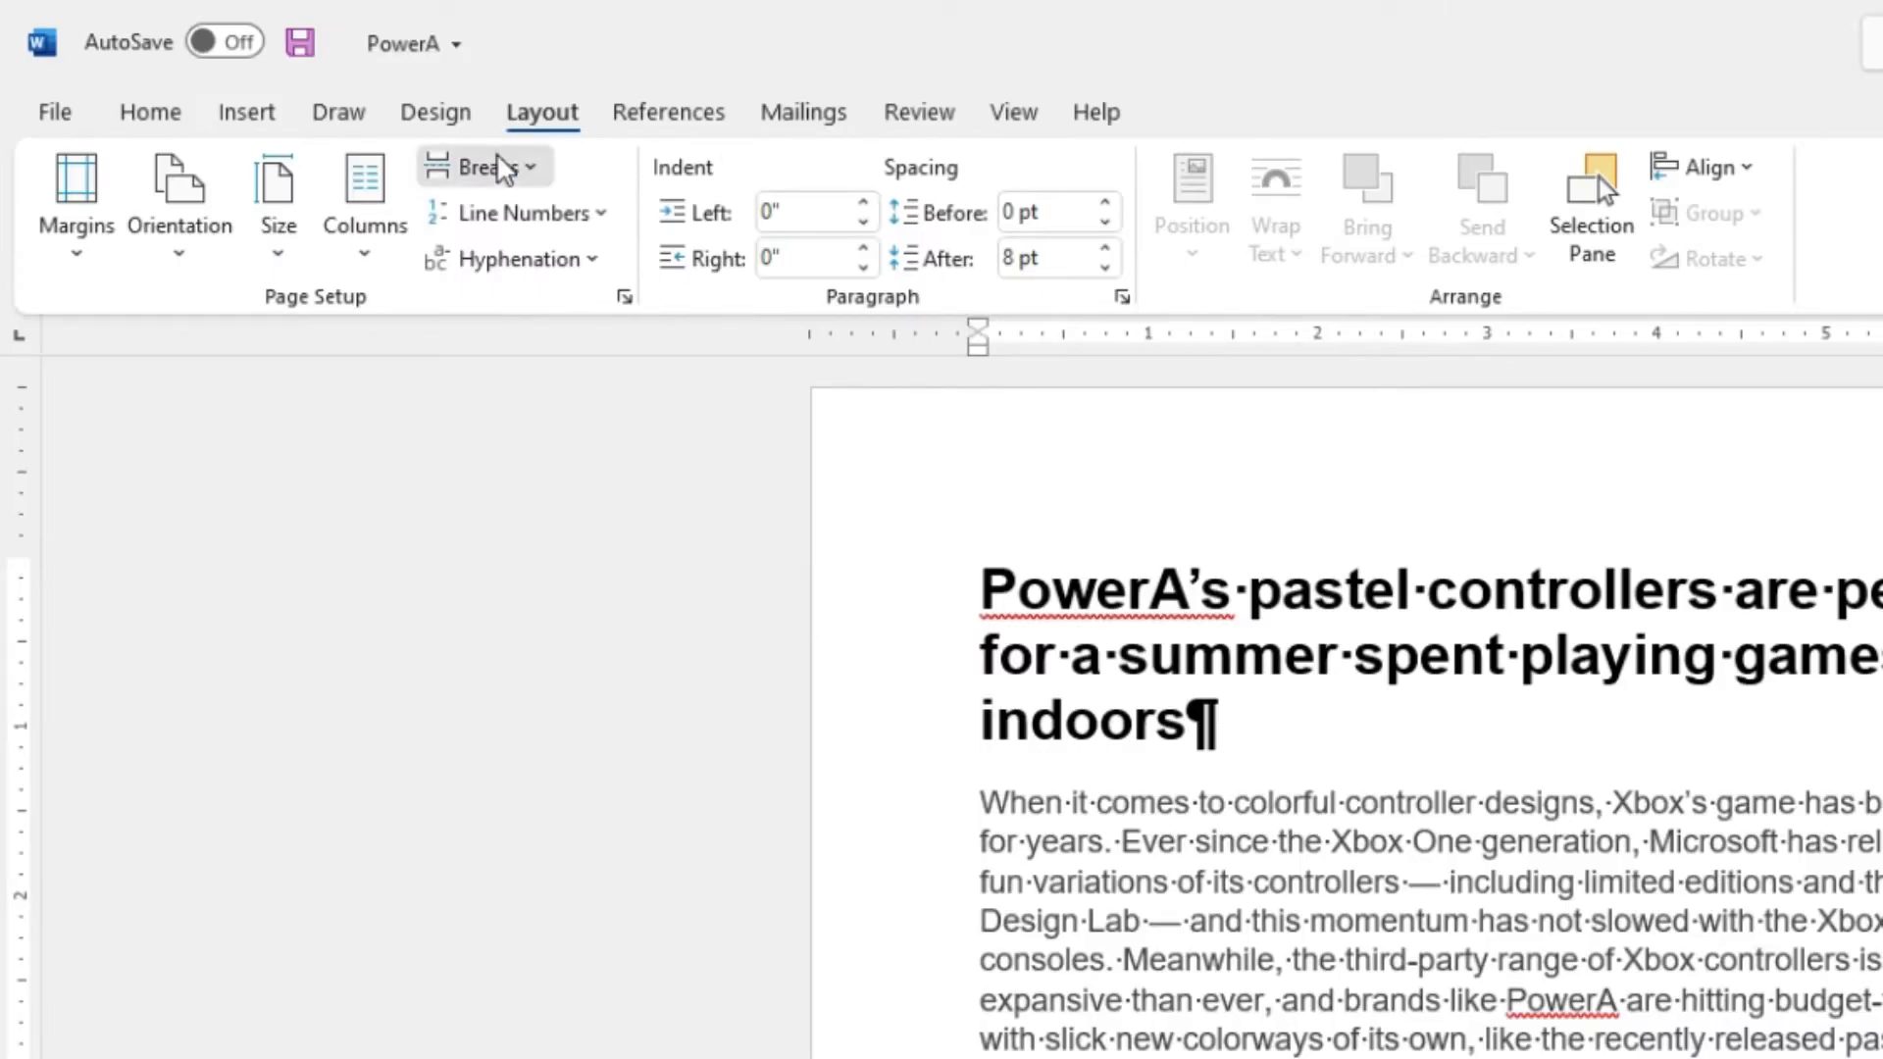
pyautogui.click(248, 161)
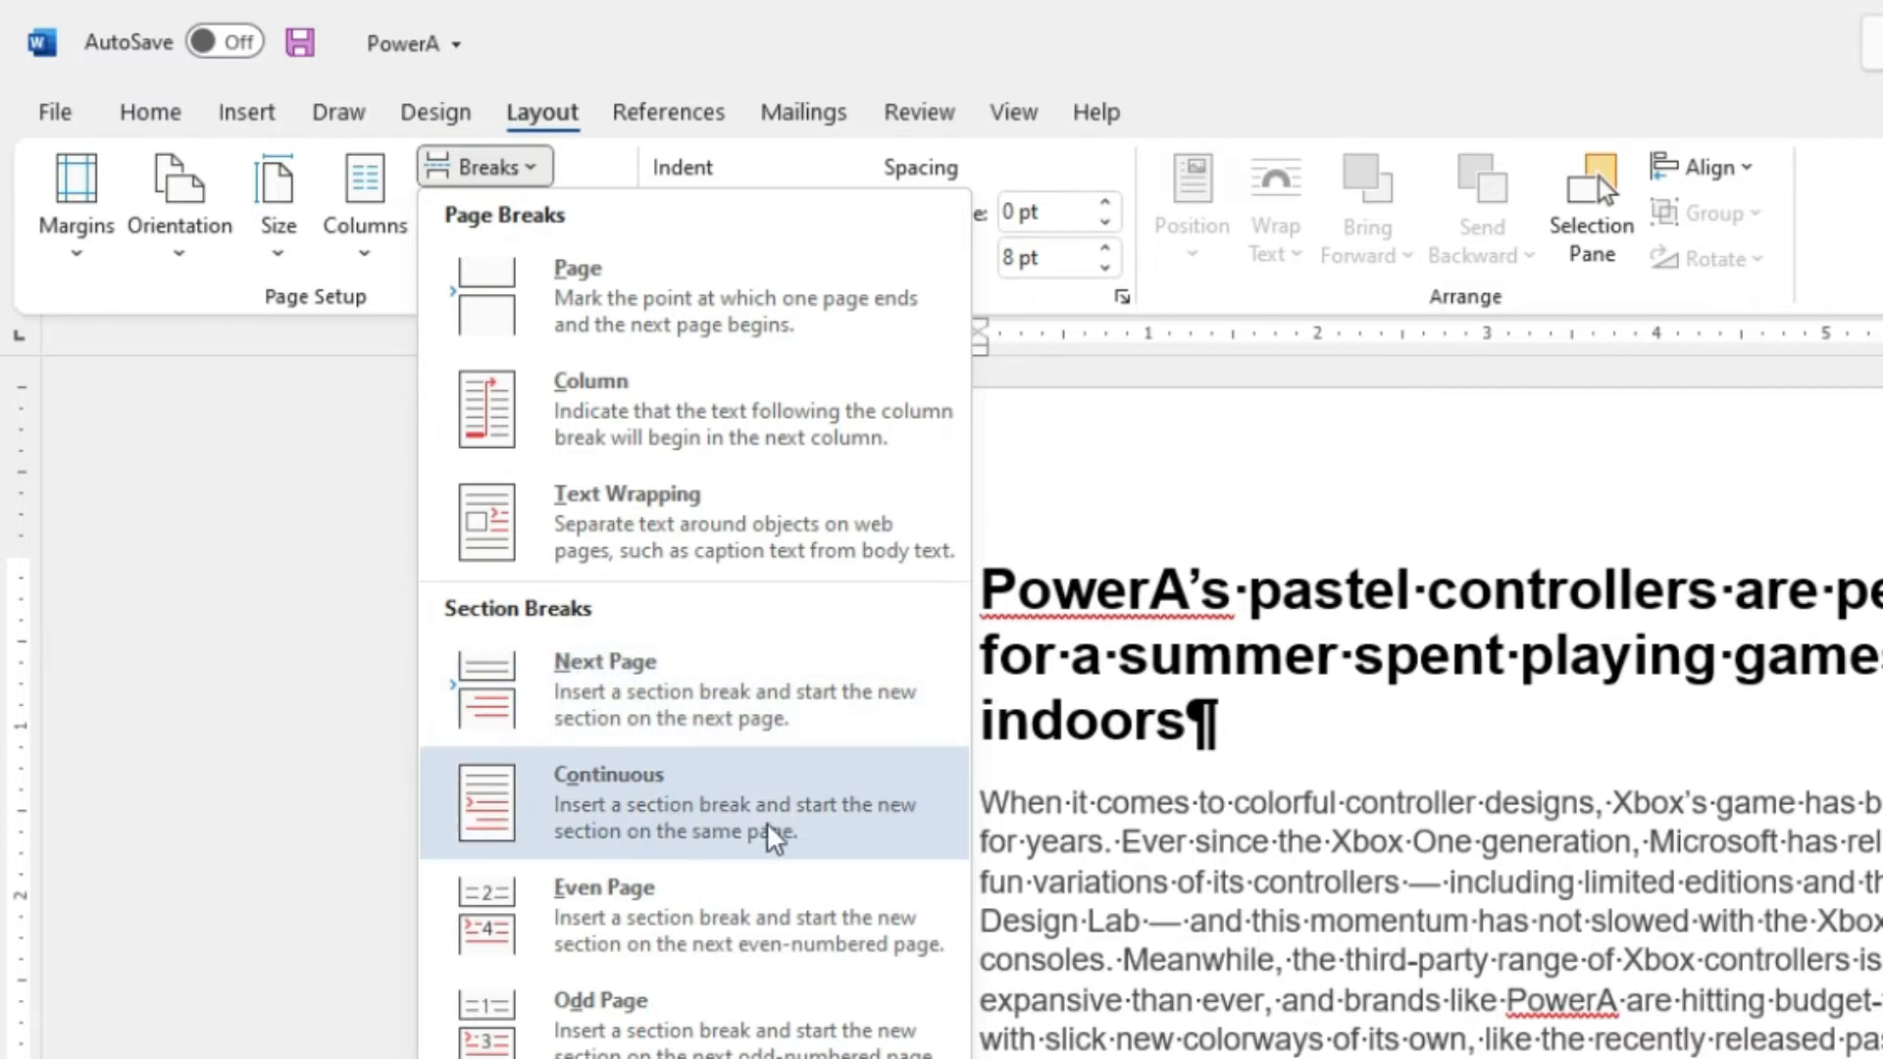
pyautogui.click(865, 845)
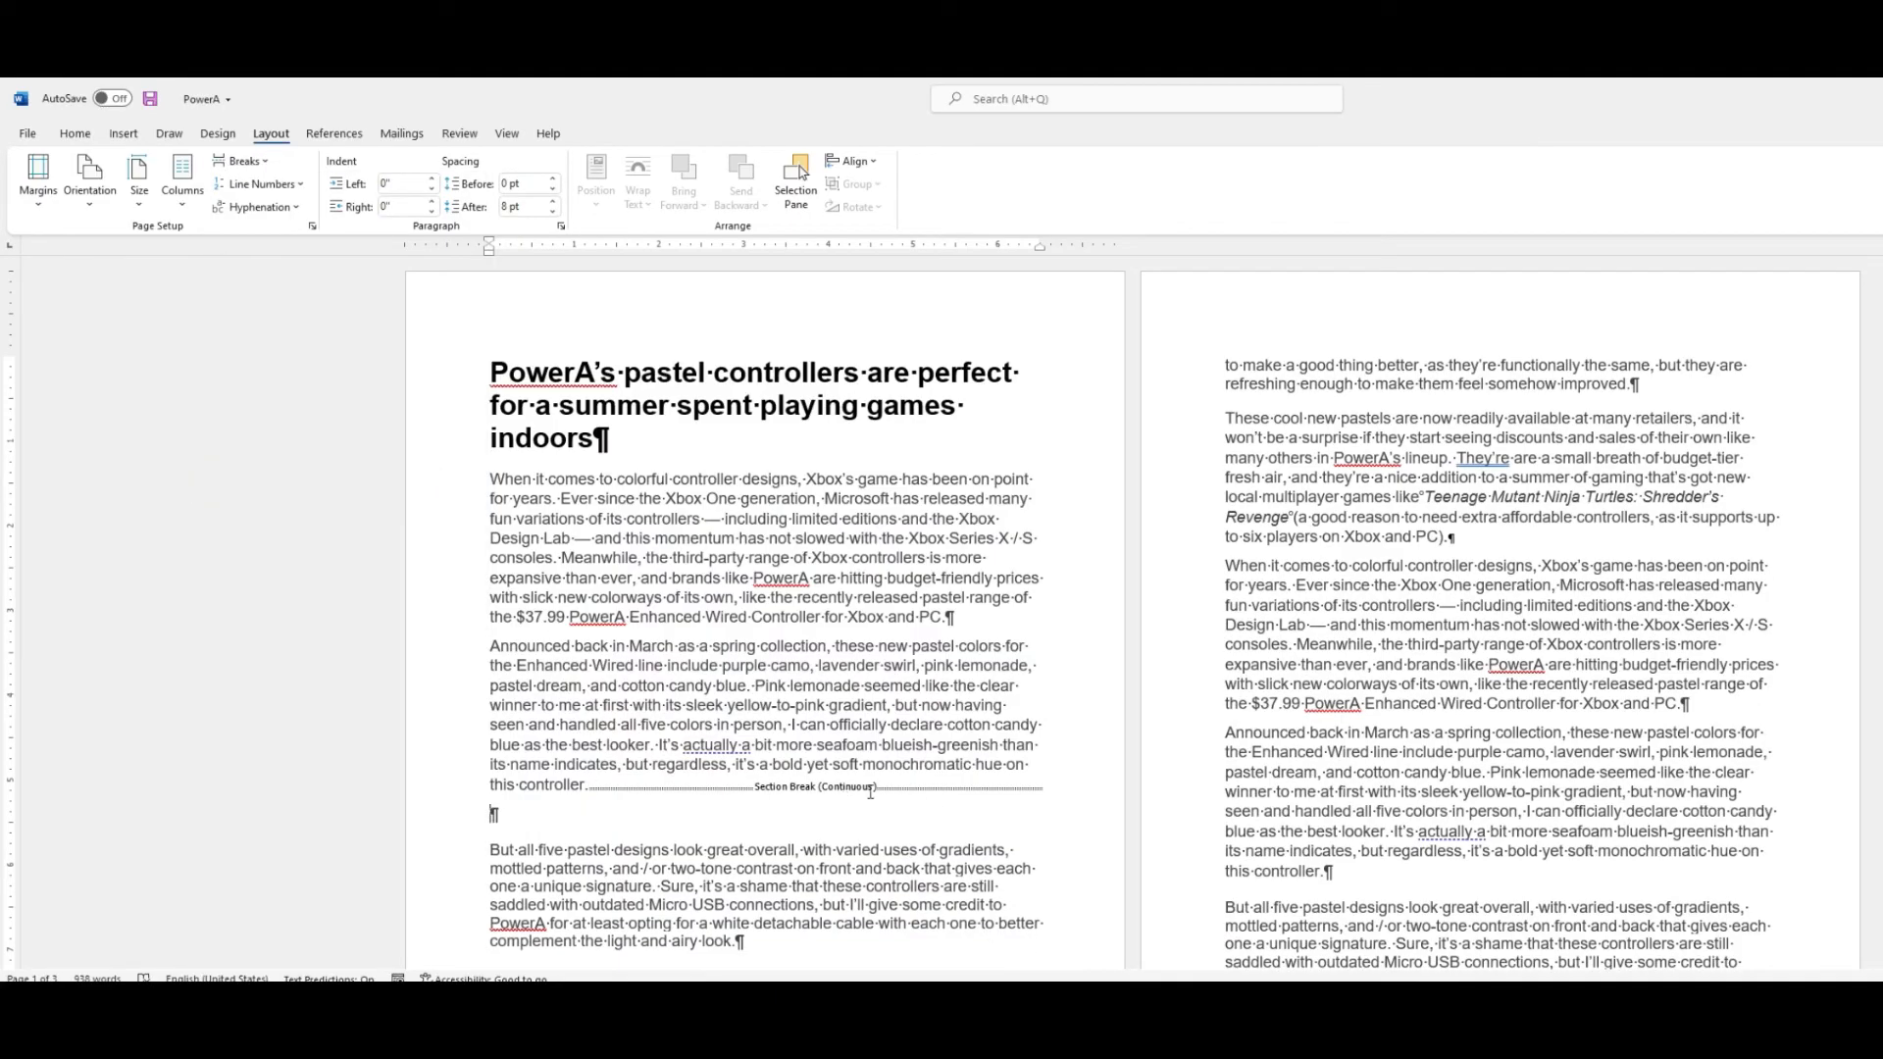
# Format the section ending at the 'Announced back in March' paragraph as two columns, then undo it.
pyautogui.click(191, 216)
pyautogui.click(220, 446)
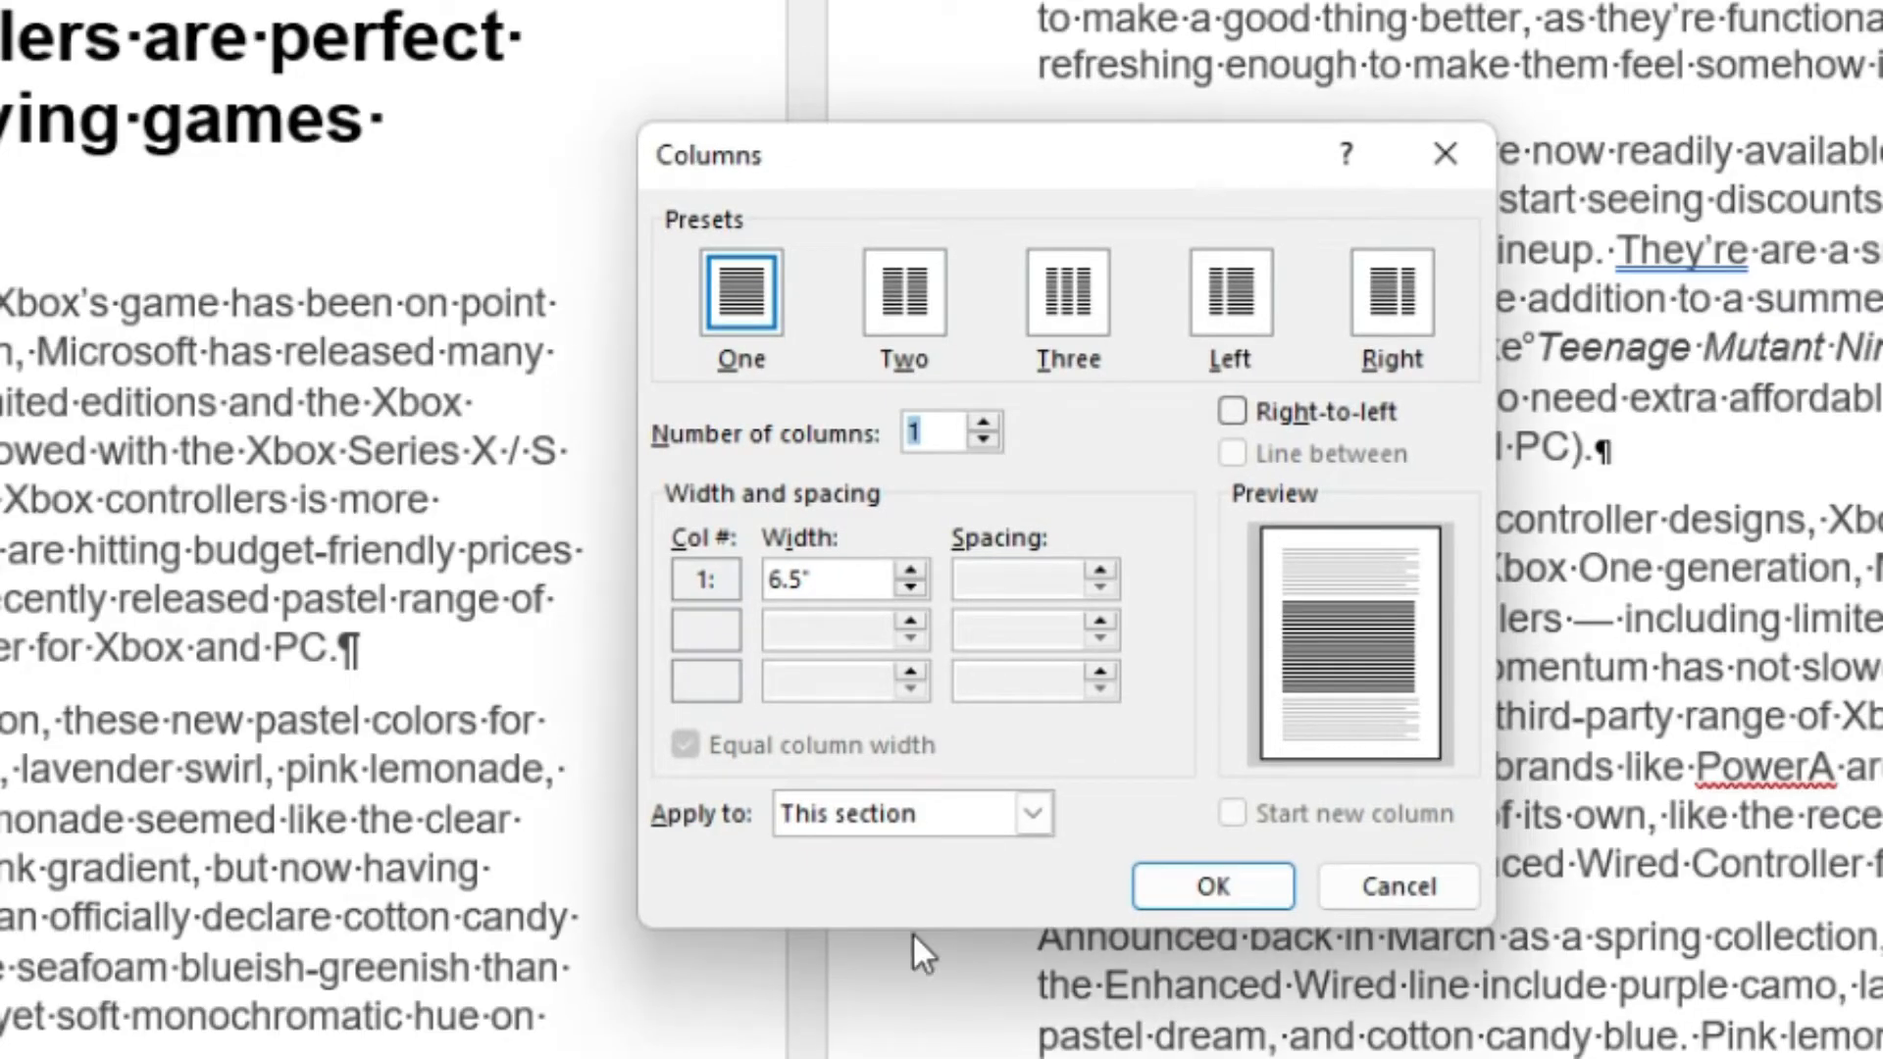
pyautogui.click(903, 813)
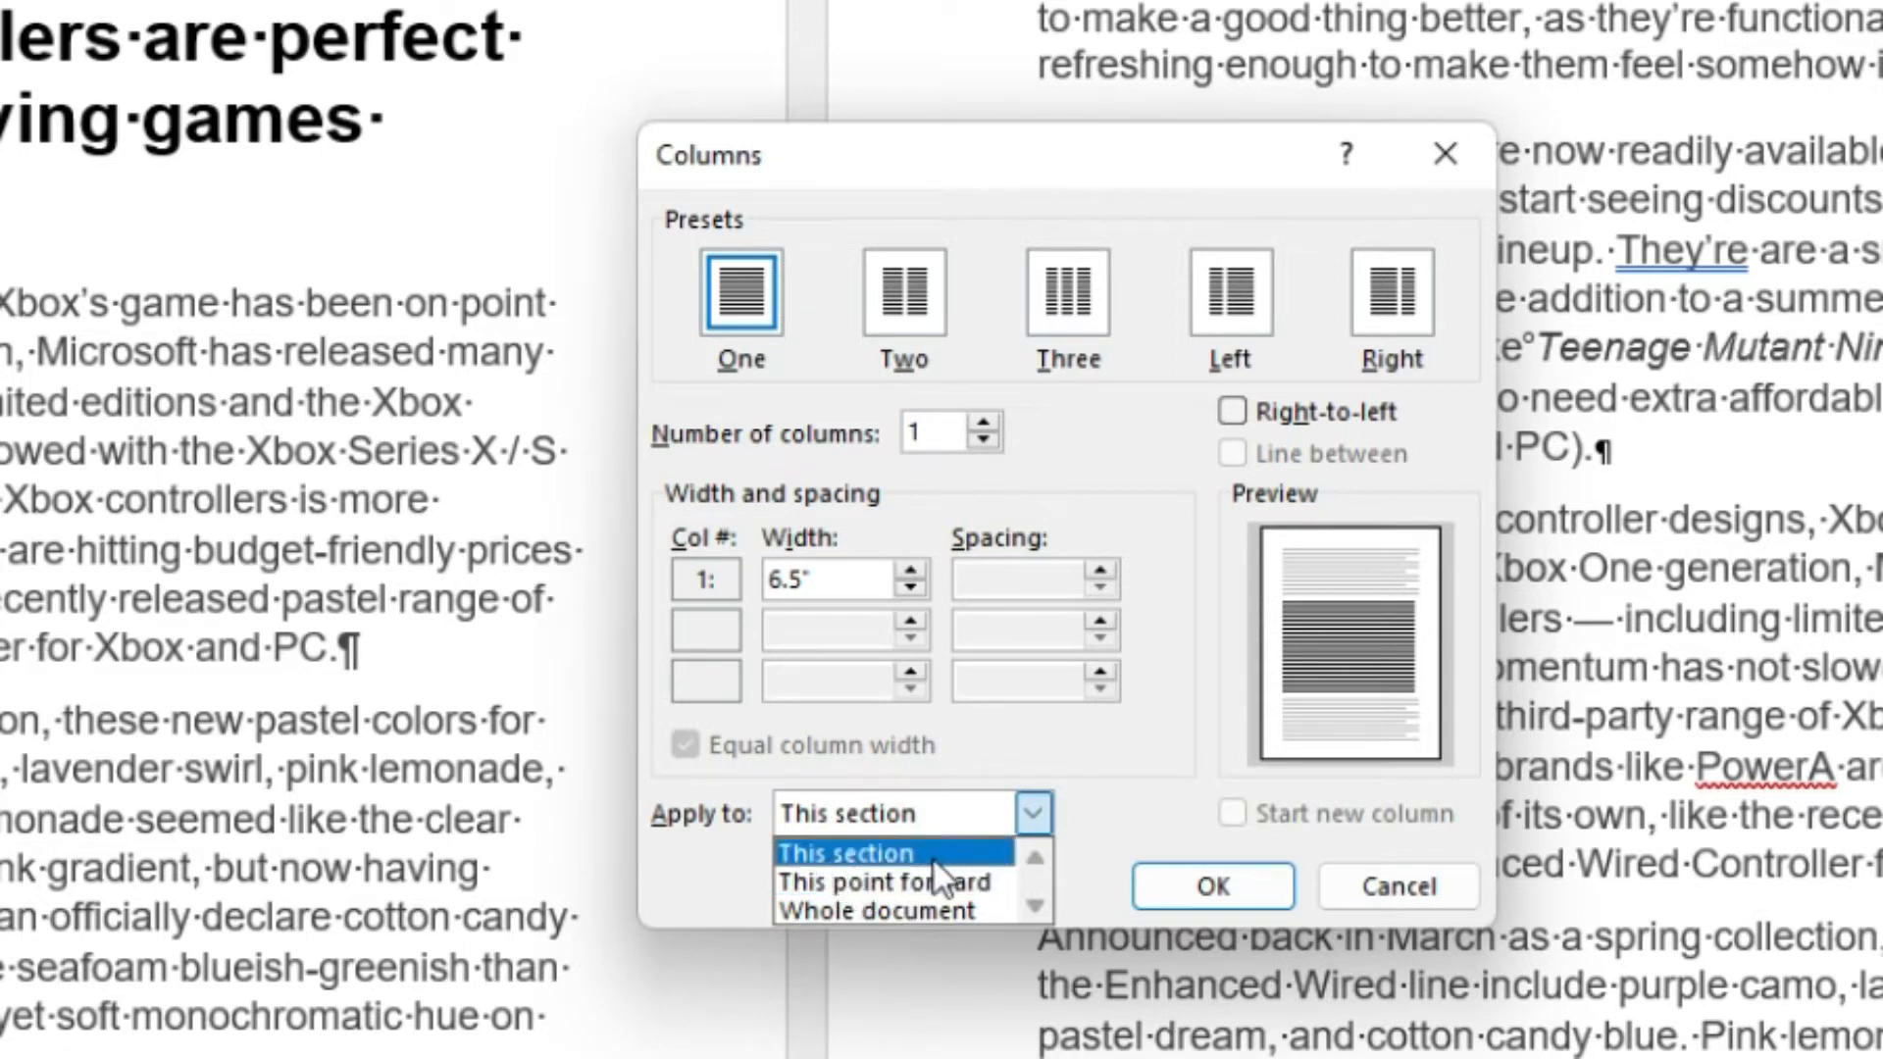
pyautogui.click(915, 287)
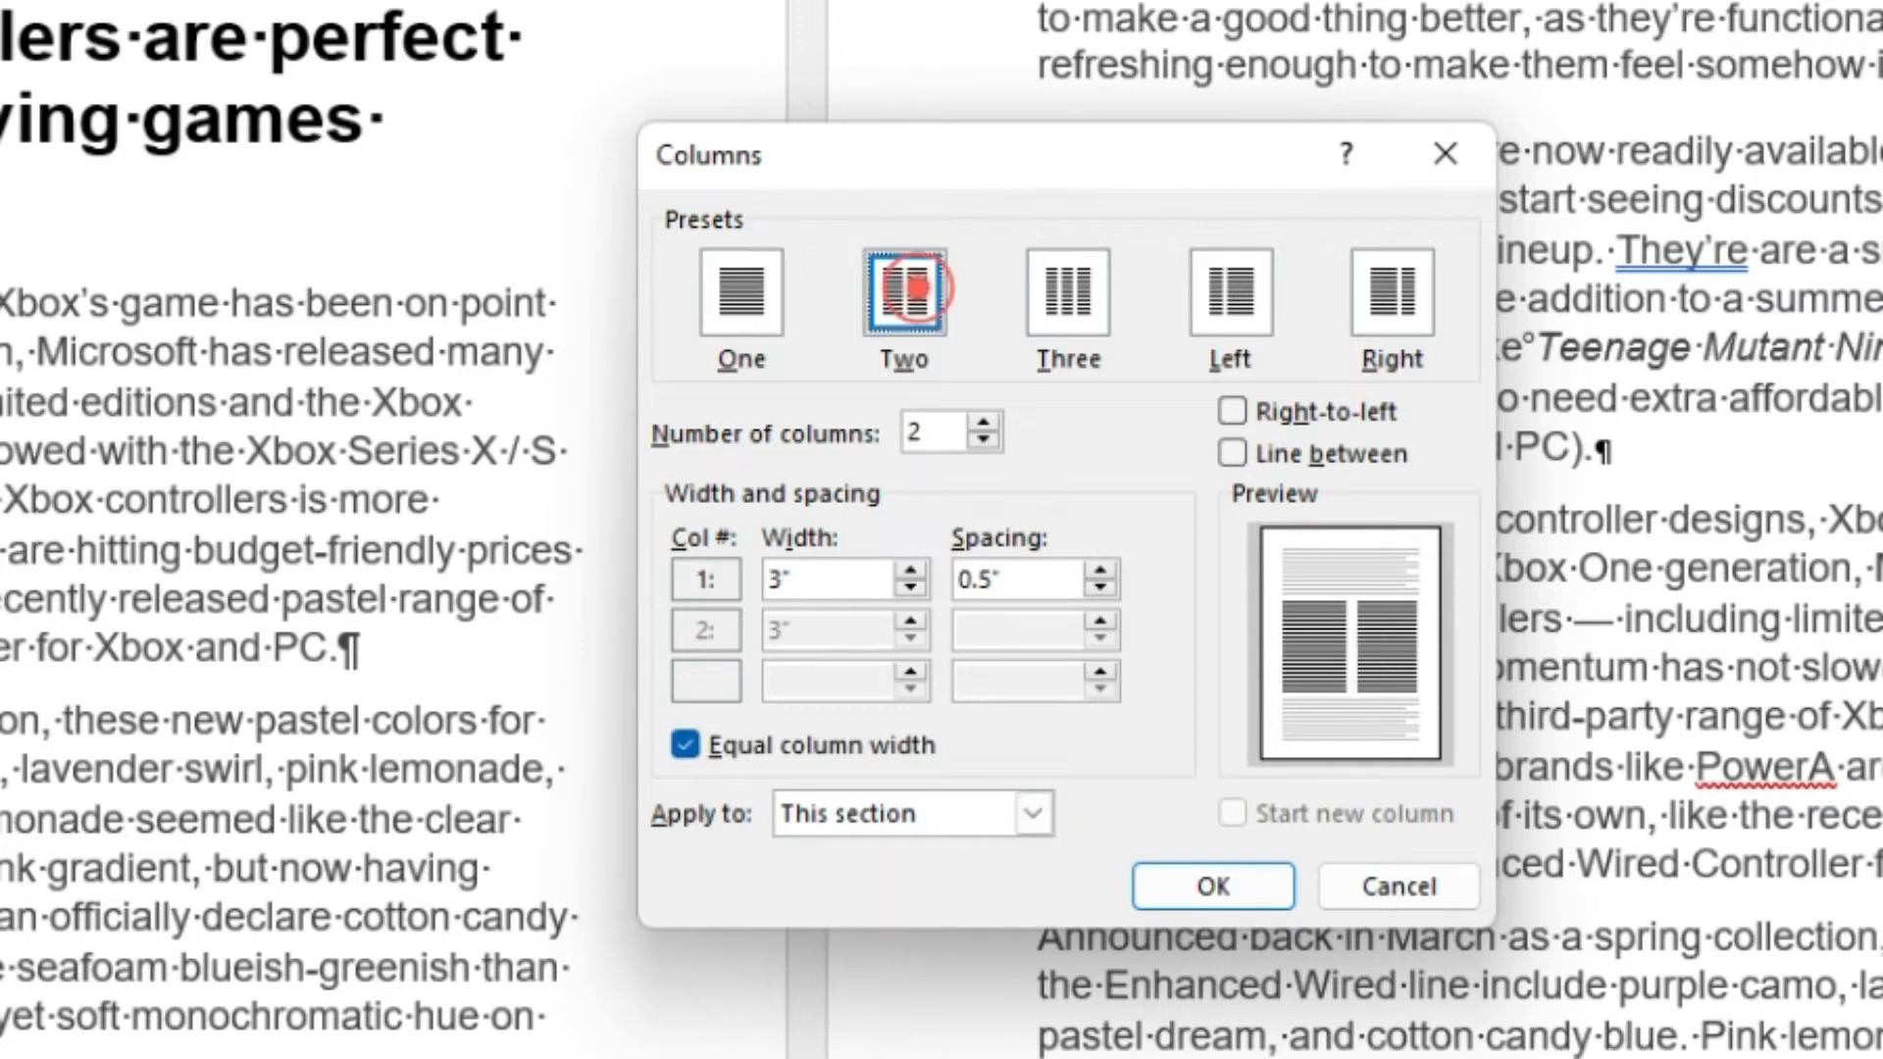
pyautogui.click(904, 819)
pyautogui.click(908, 865)
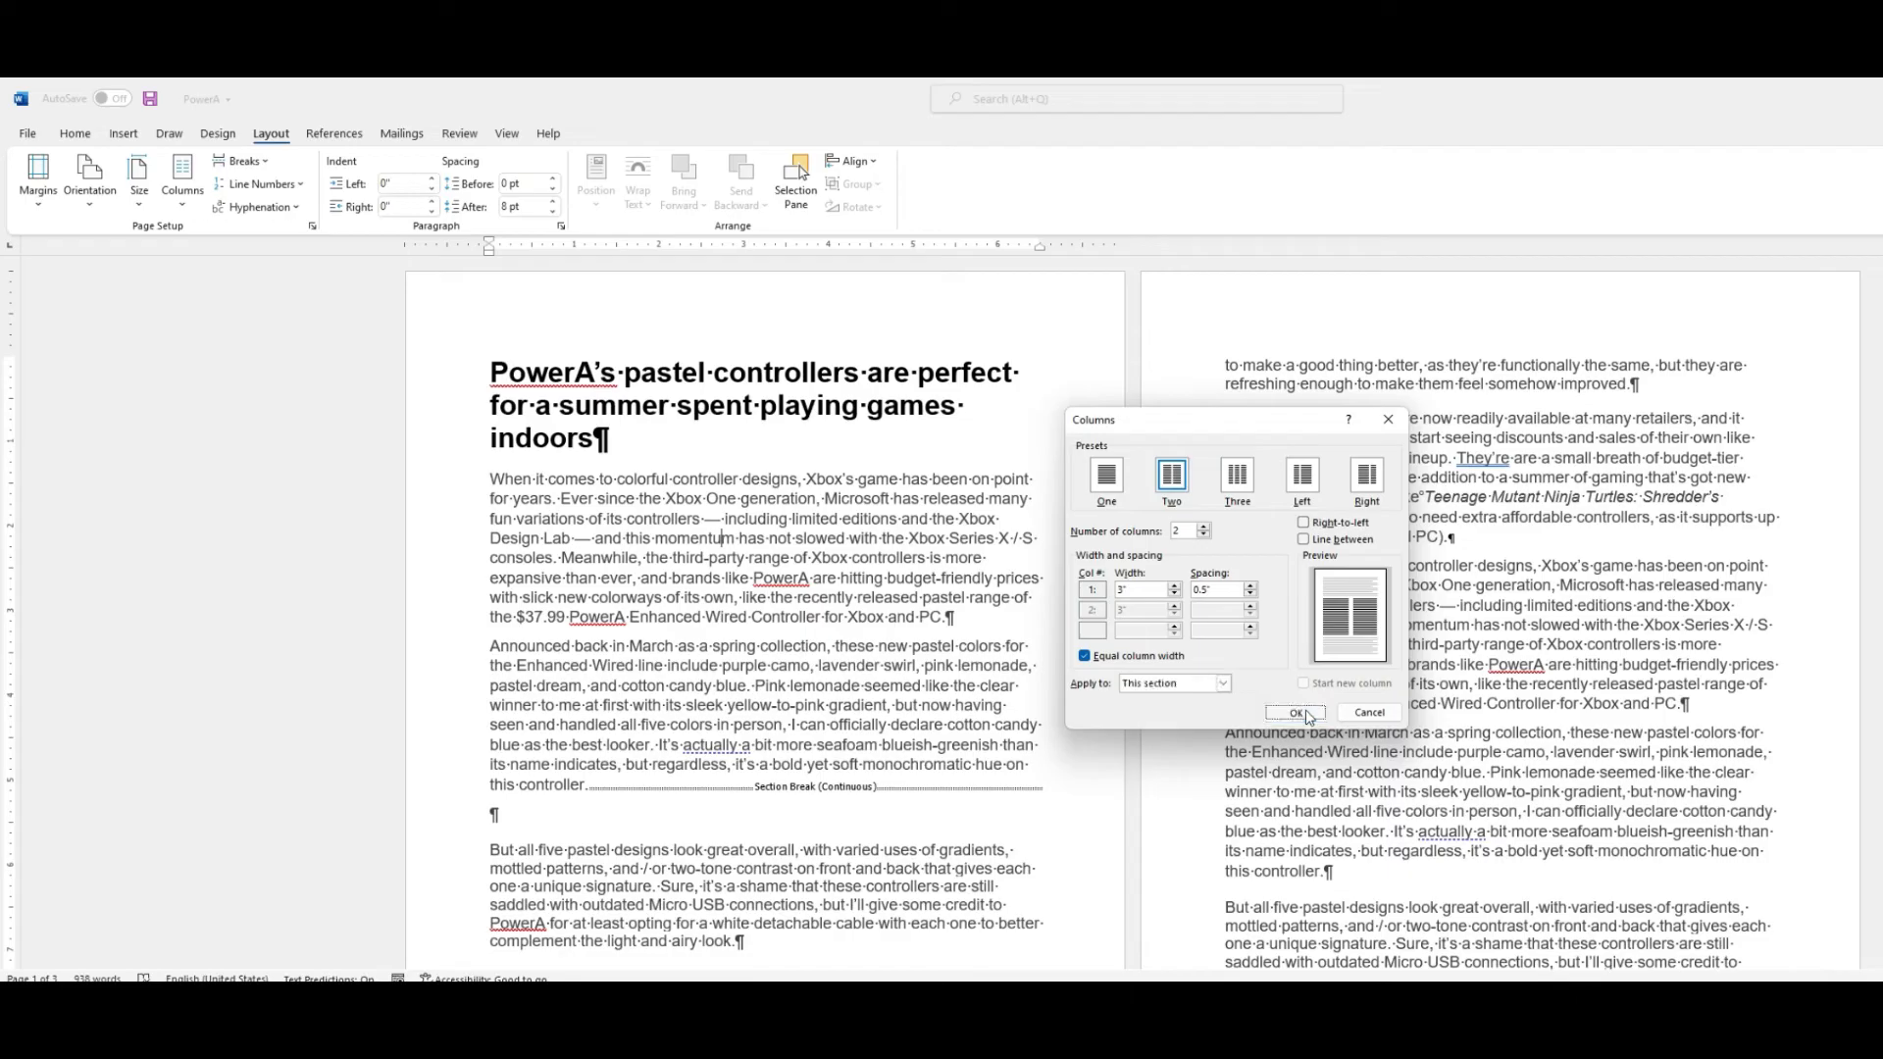
pyautogui.click(1196, 883)
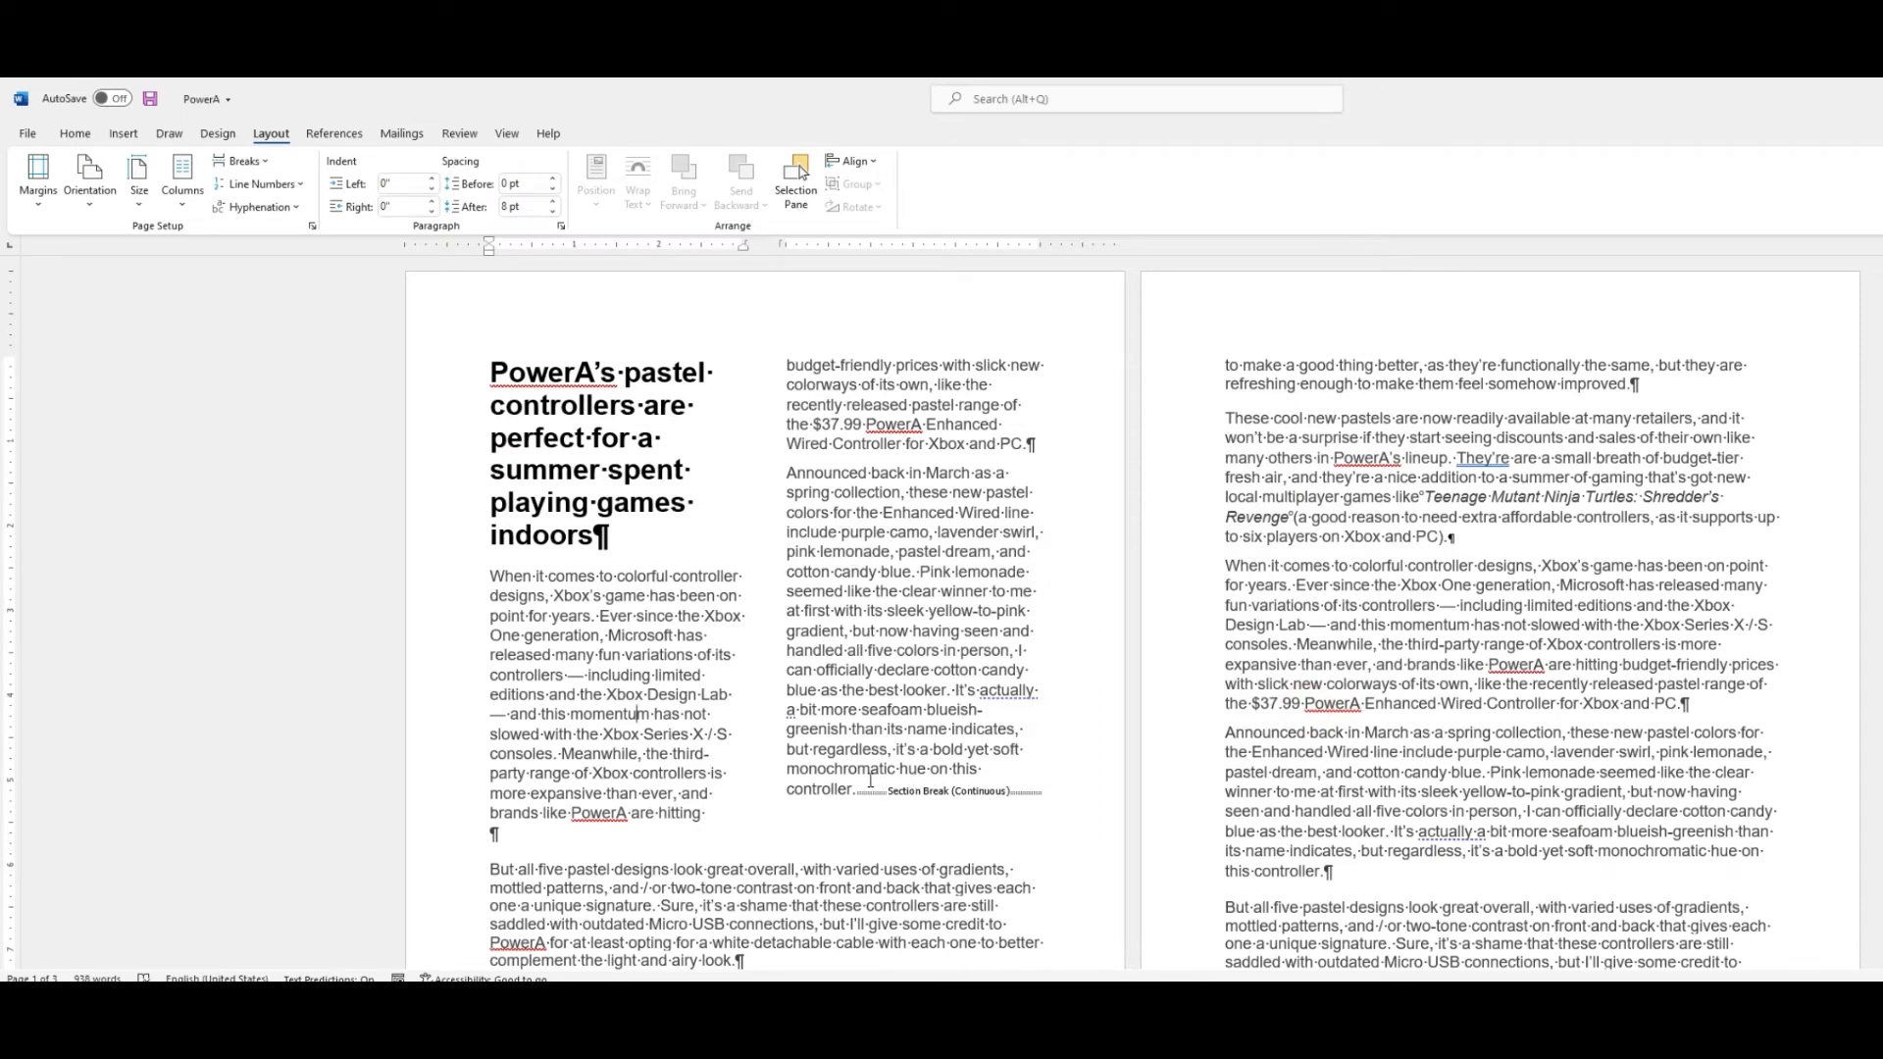
pyautogui.hotkey('ctrl', 'z')
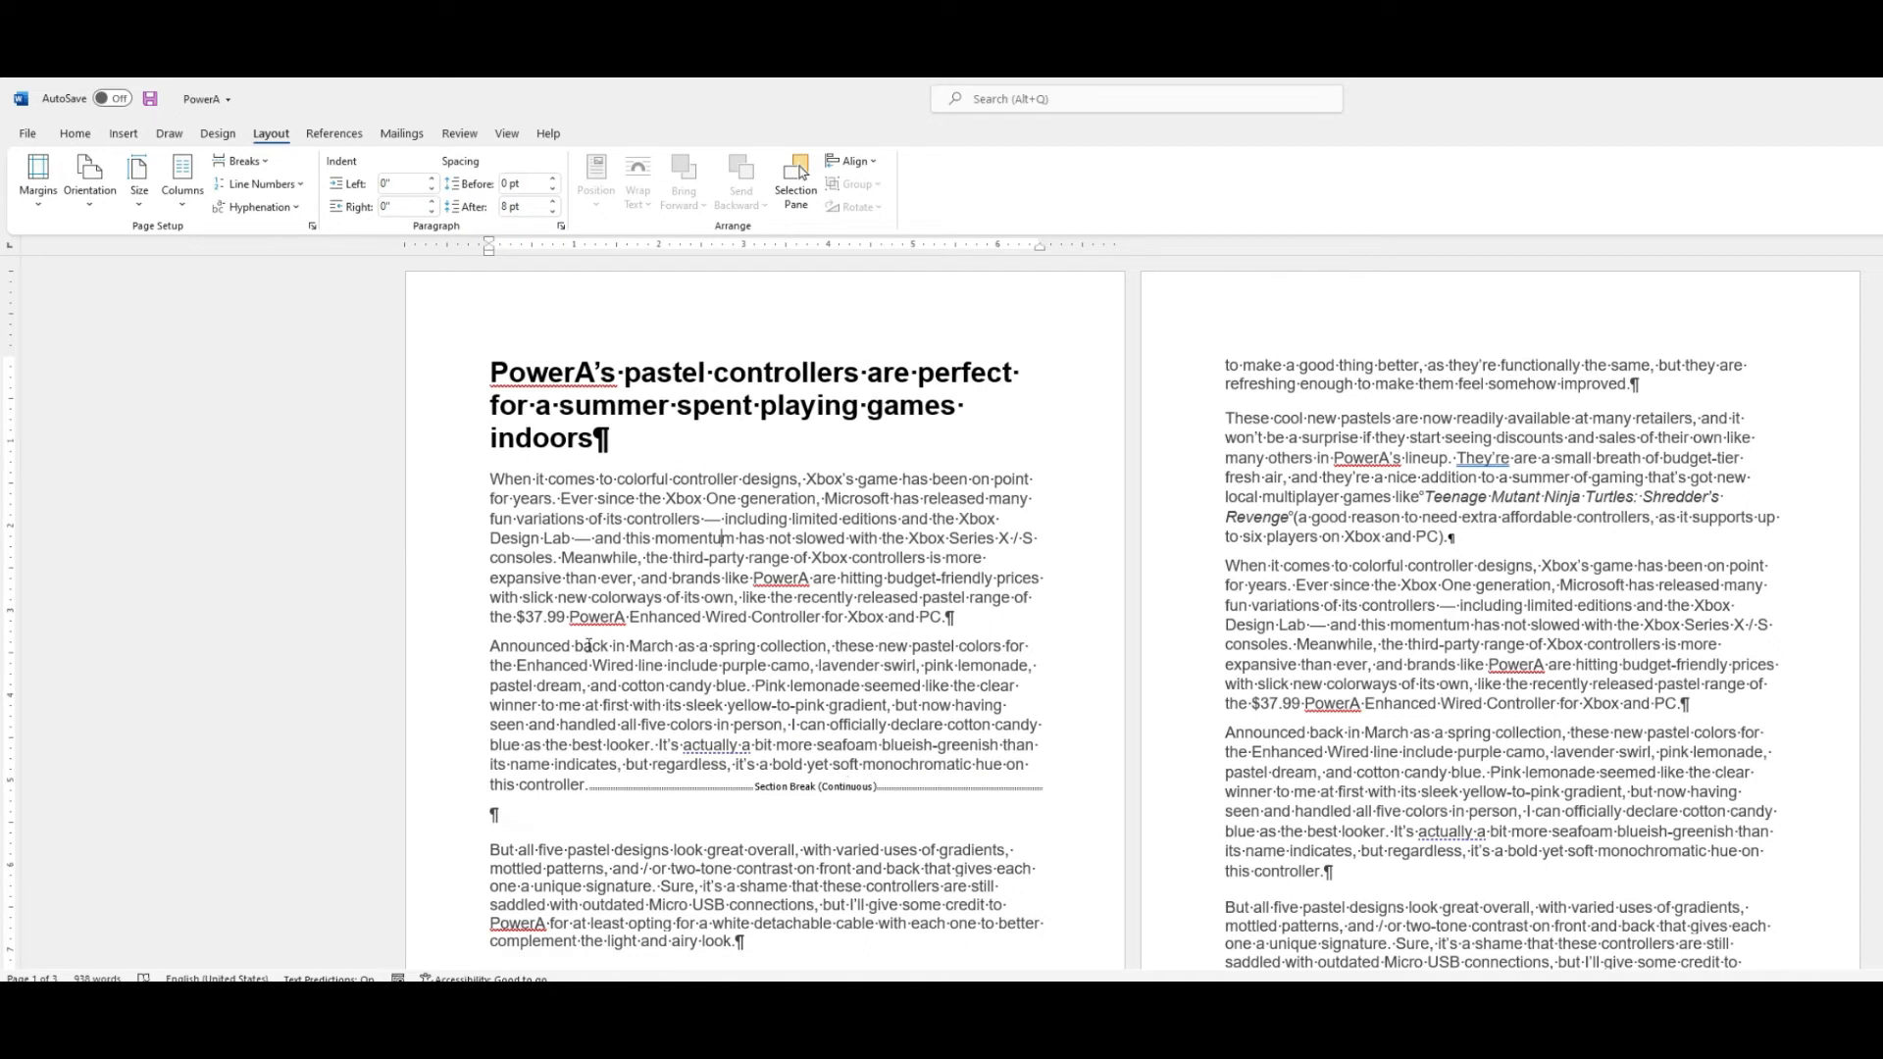
# Insert a continuous section break after the article title.
pyautogui.click(613, 437)
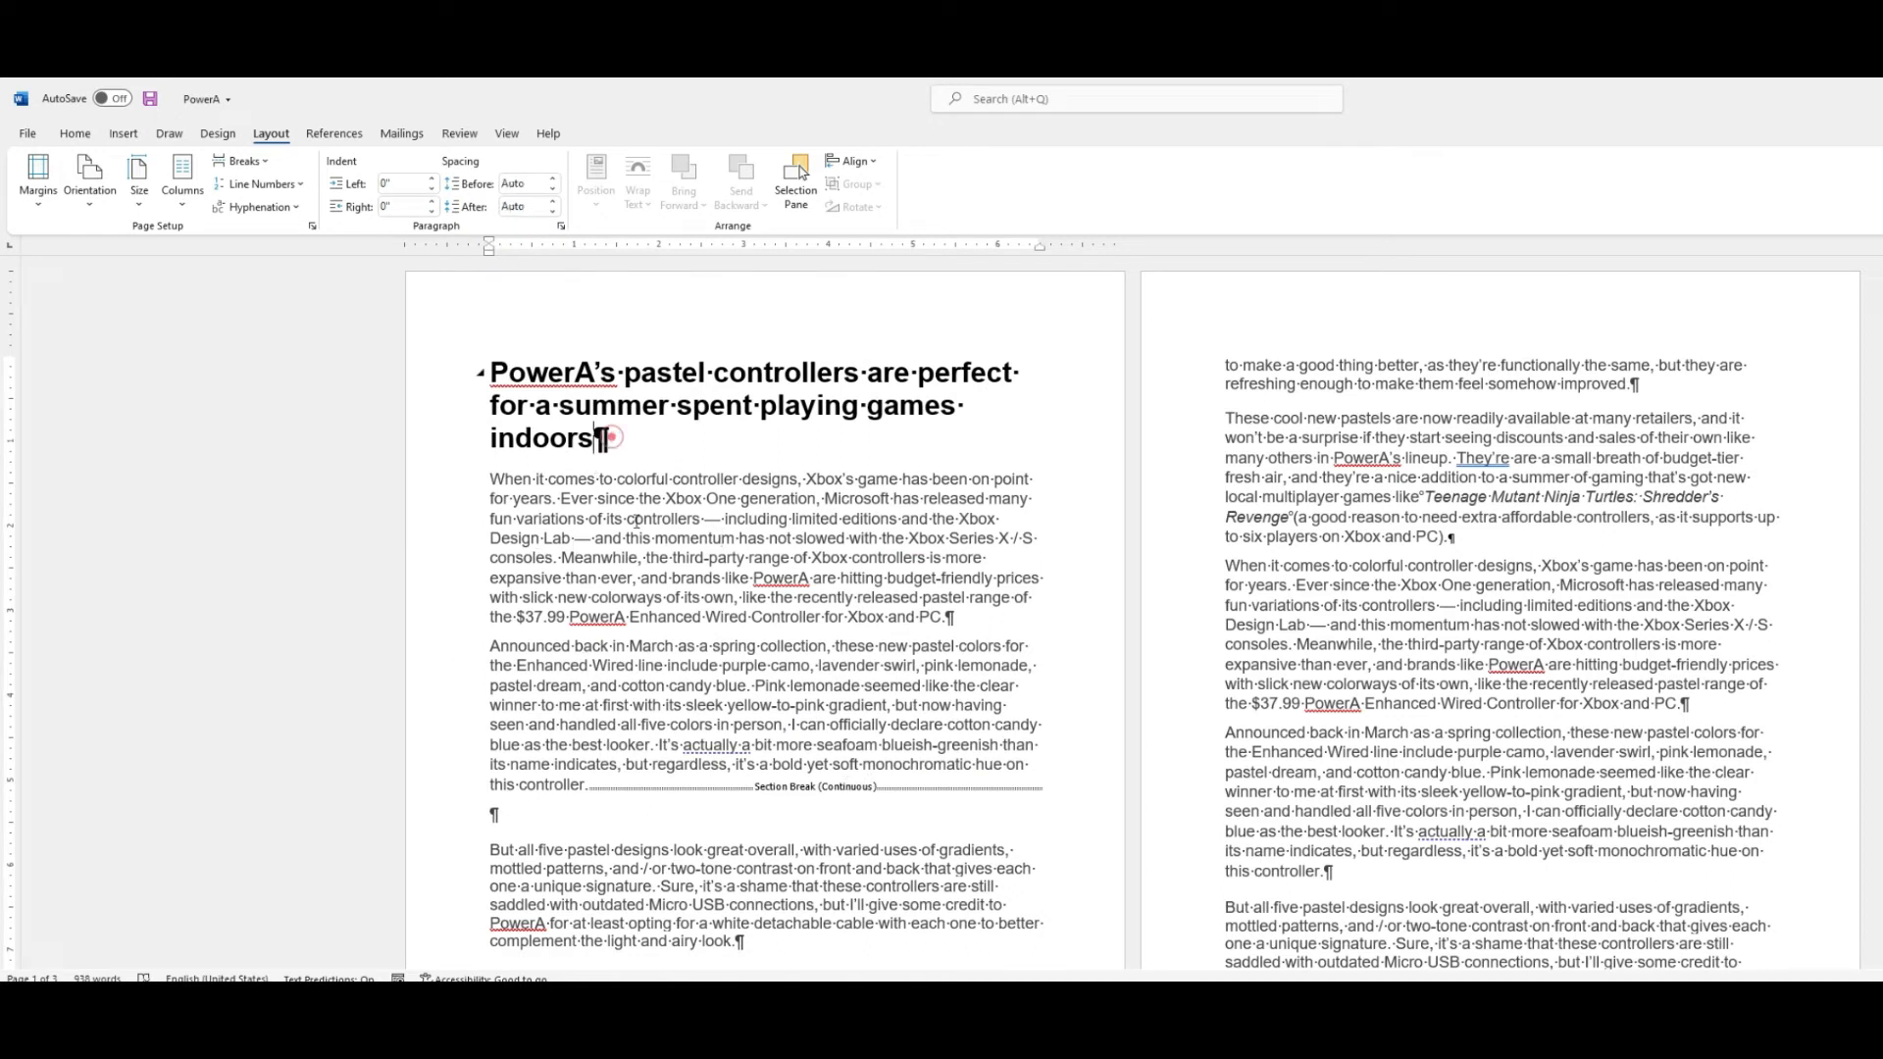
pyautogui.click(245, 163)
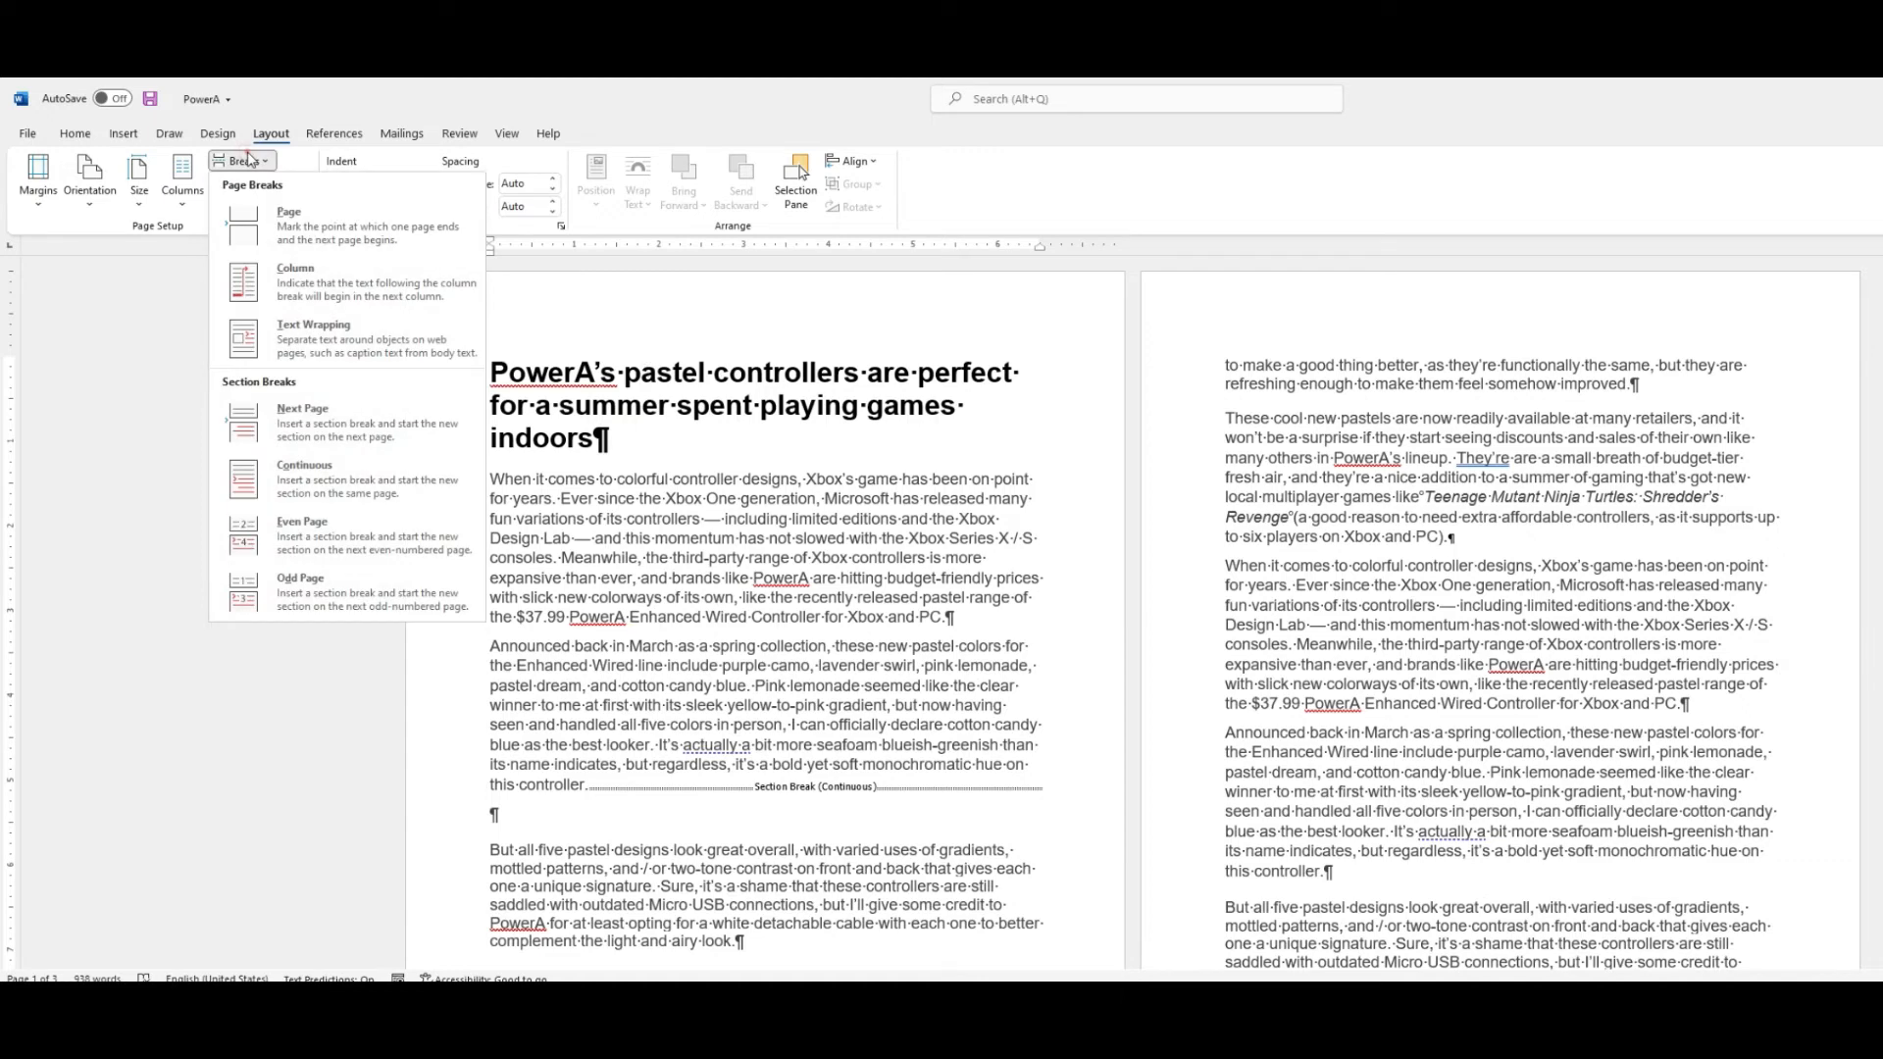
pyautogui.click(341, 488)
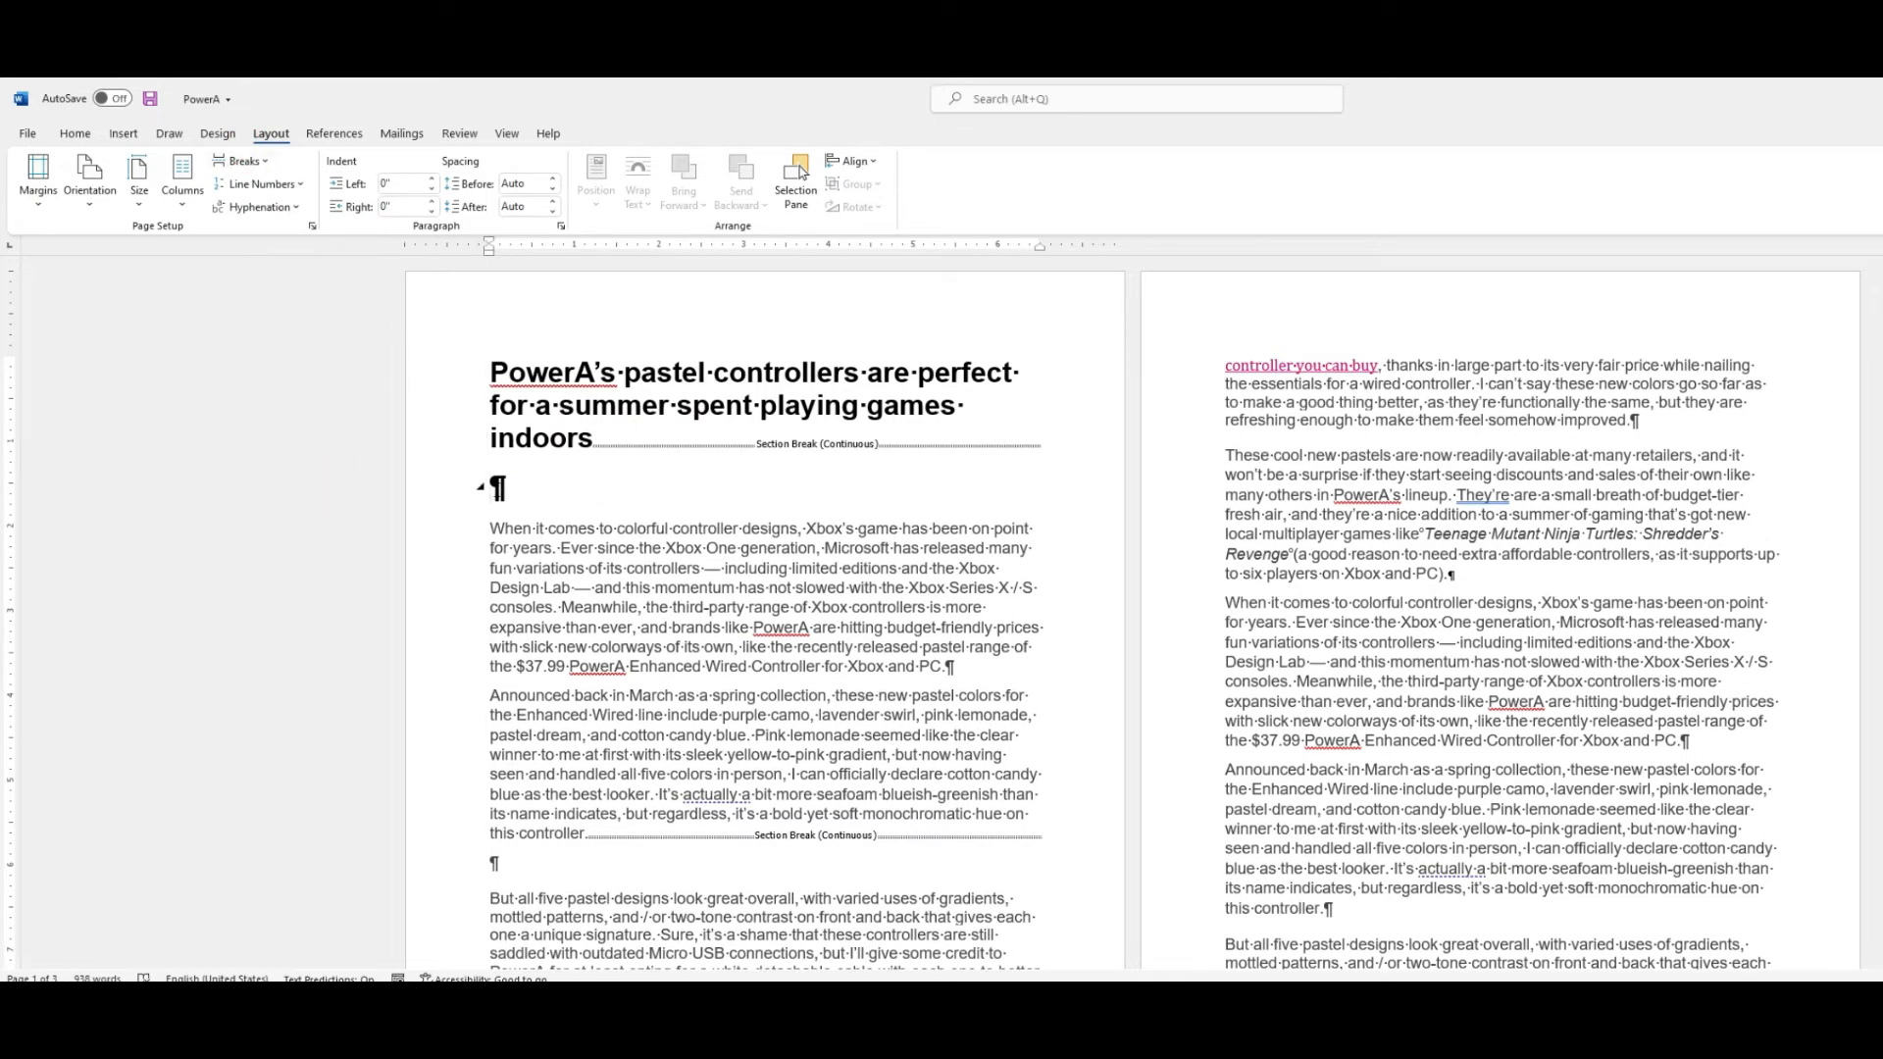
# Format the section below the title as two columns, then undo it.
pyautogui.click(769, 639)
pyautogui.click(190, 207)
pyautogui.click(233, 445)
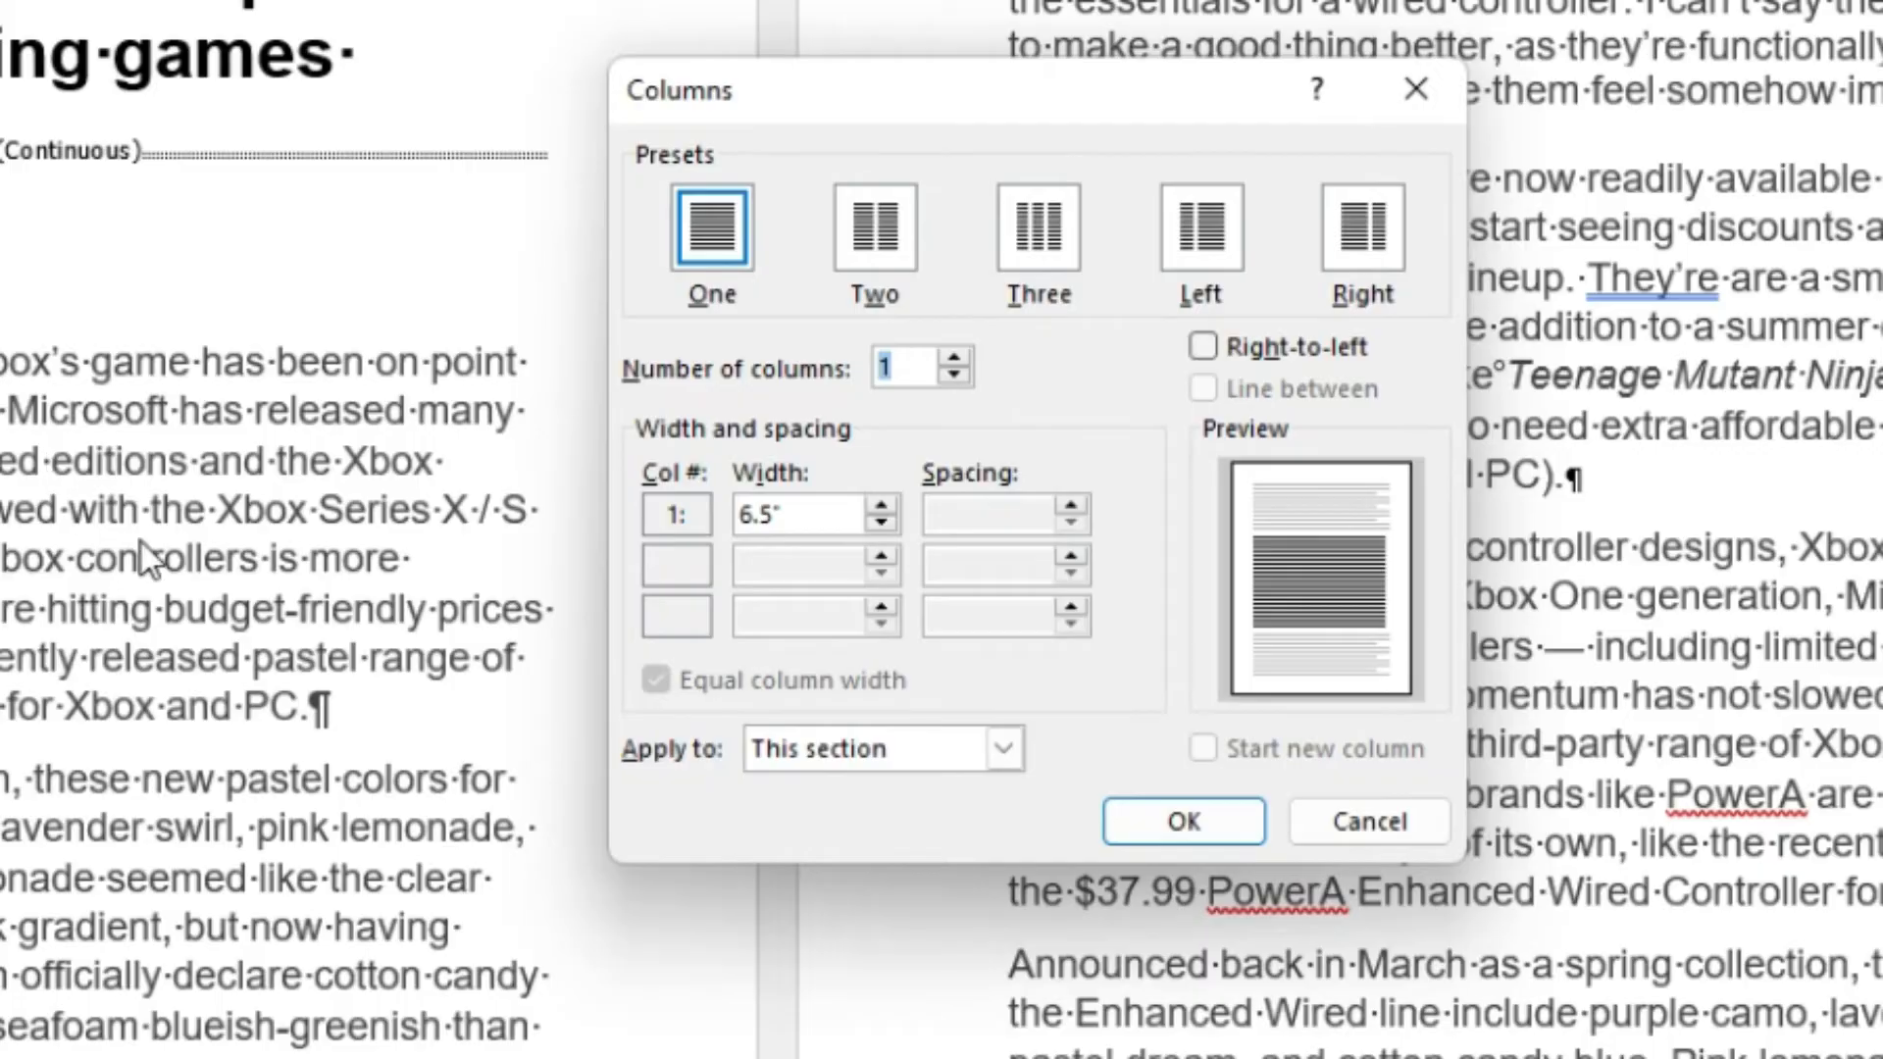
pyautogui.click(848, 247)
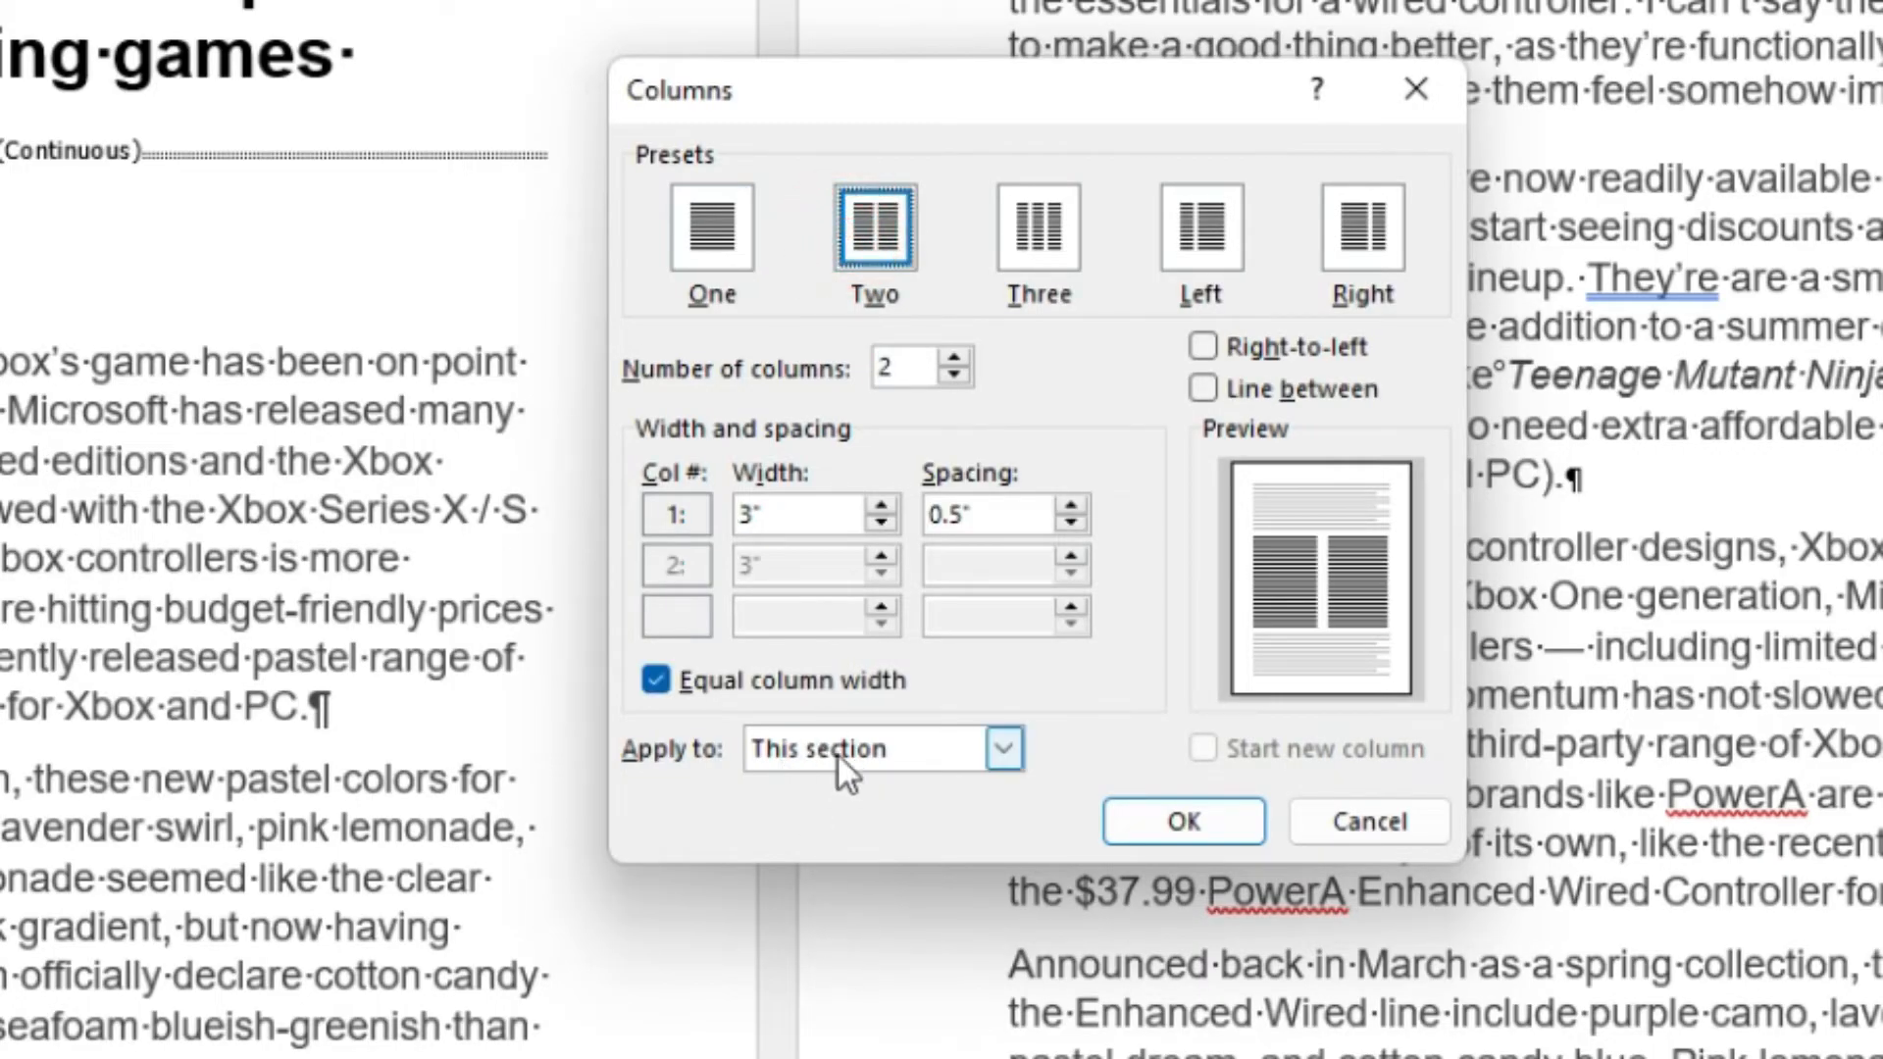
pyautogui.click(1184, 822)
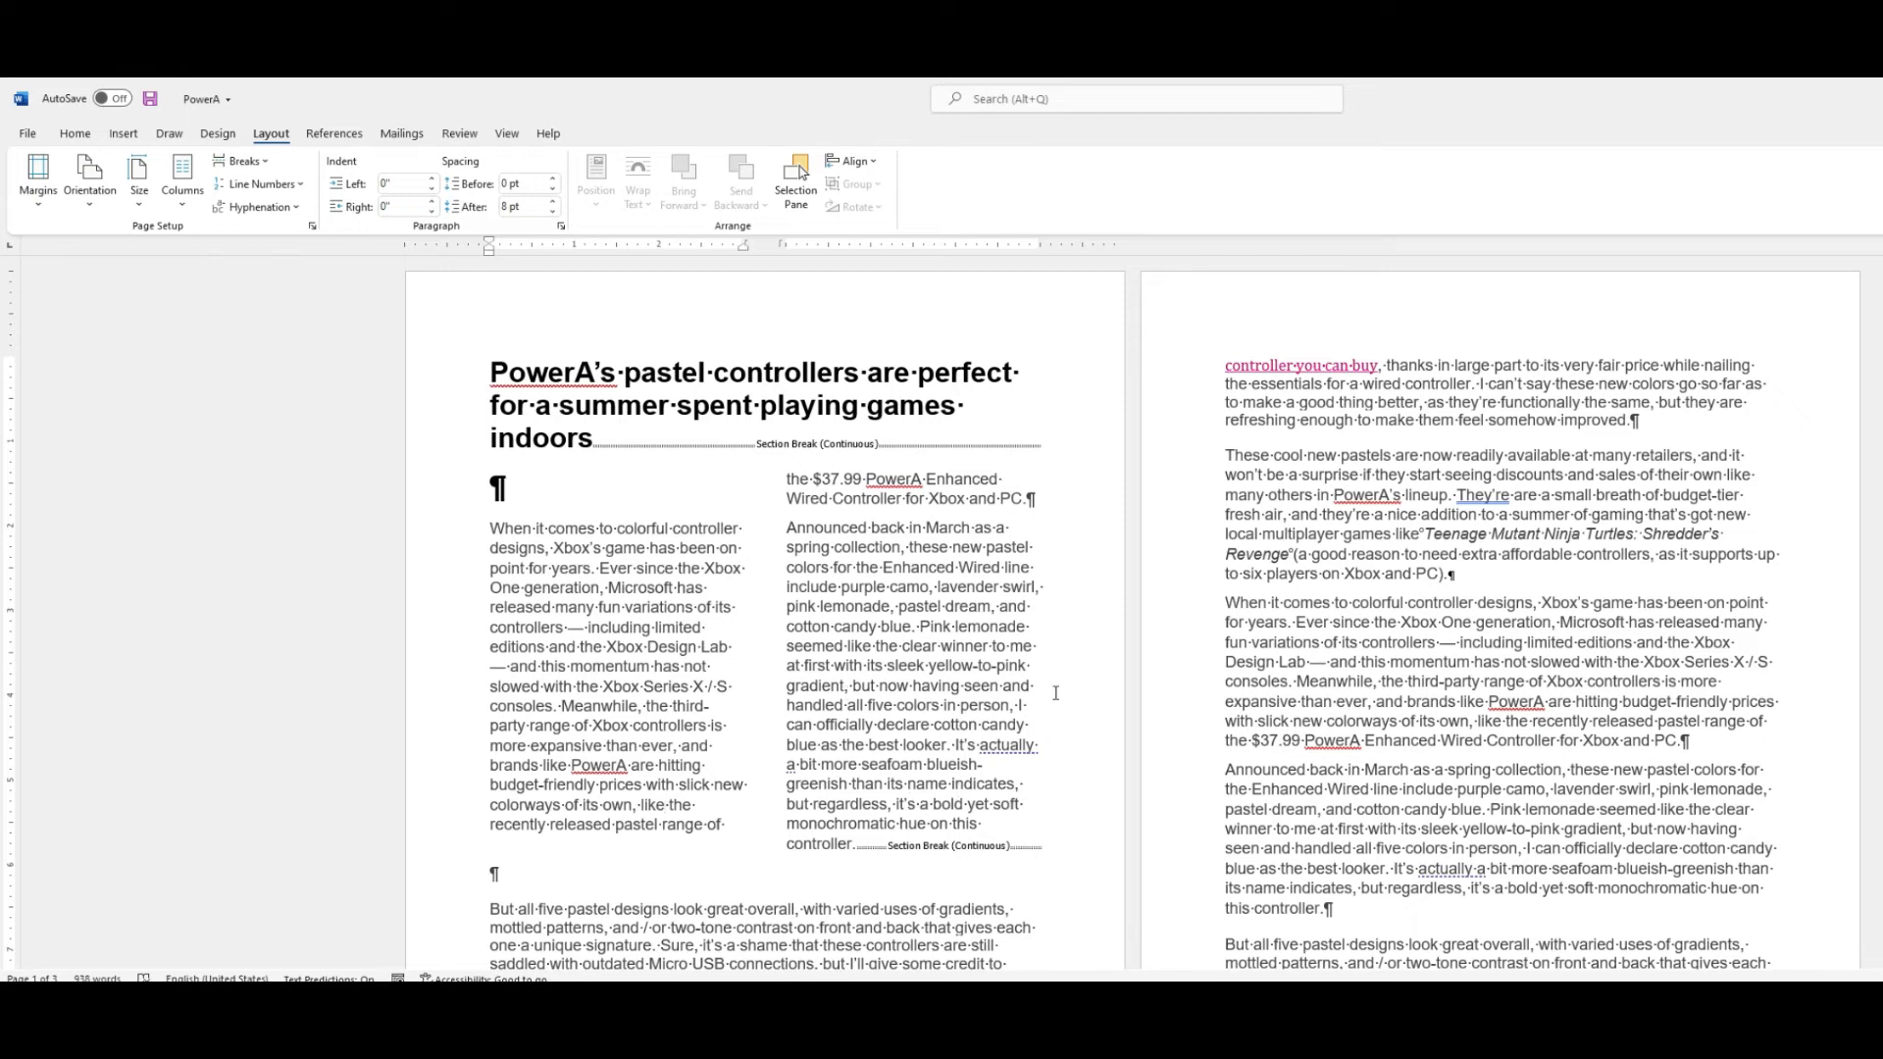
pyautogui.hotkey('ctrl', 'z')
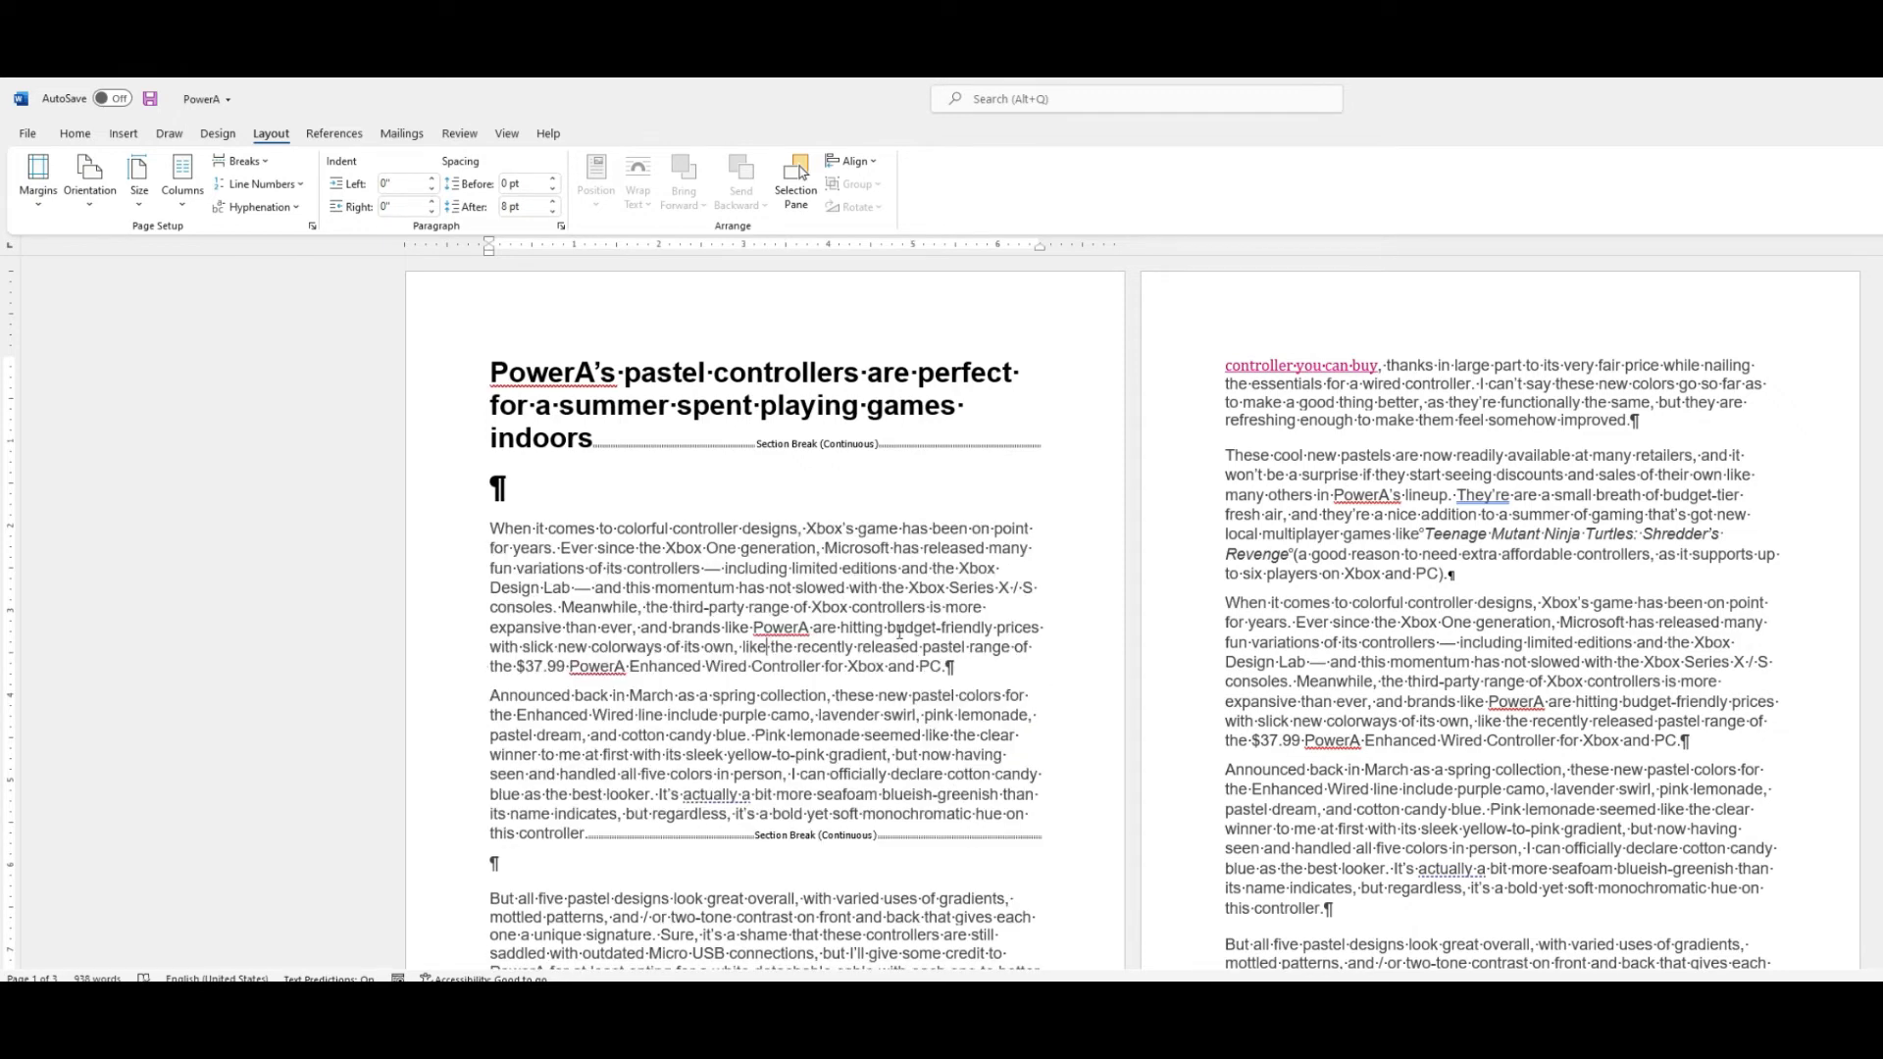
# Apply two equal columns from the cursor point in the first body paragraph forward.
pyautogui.click(185, 193)
pyautogui.click(227, 445)
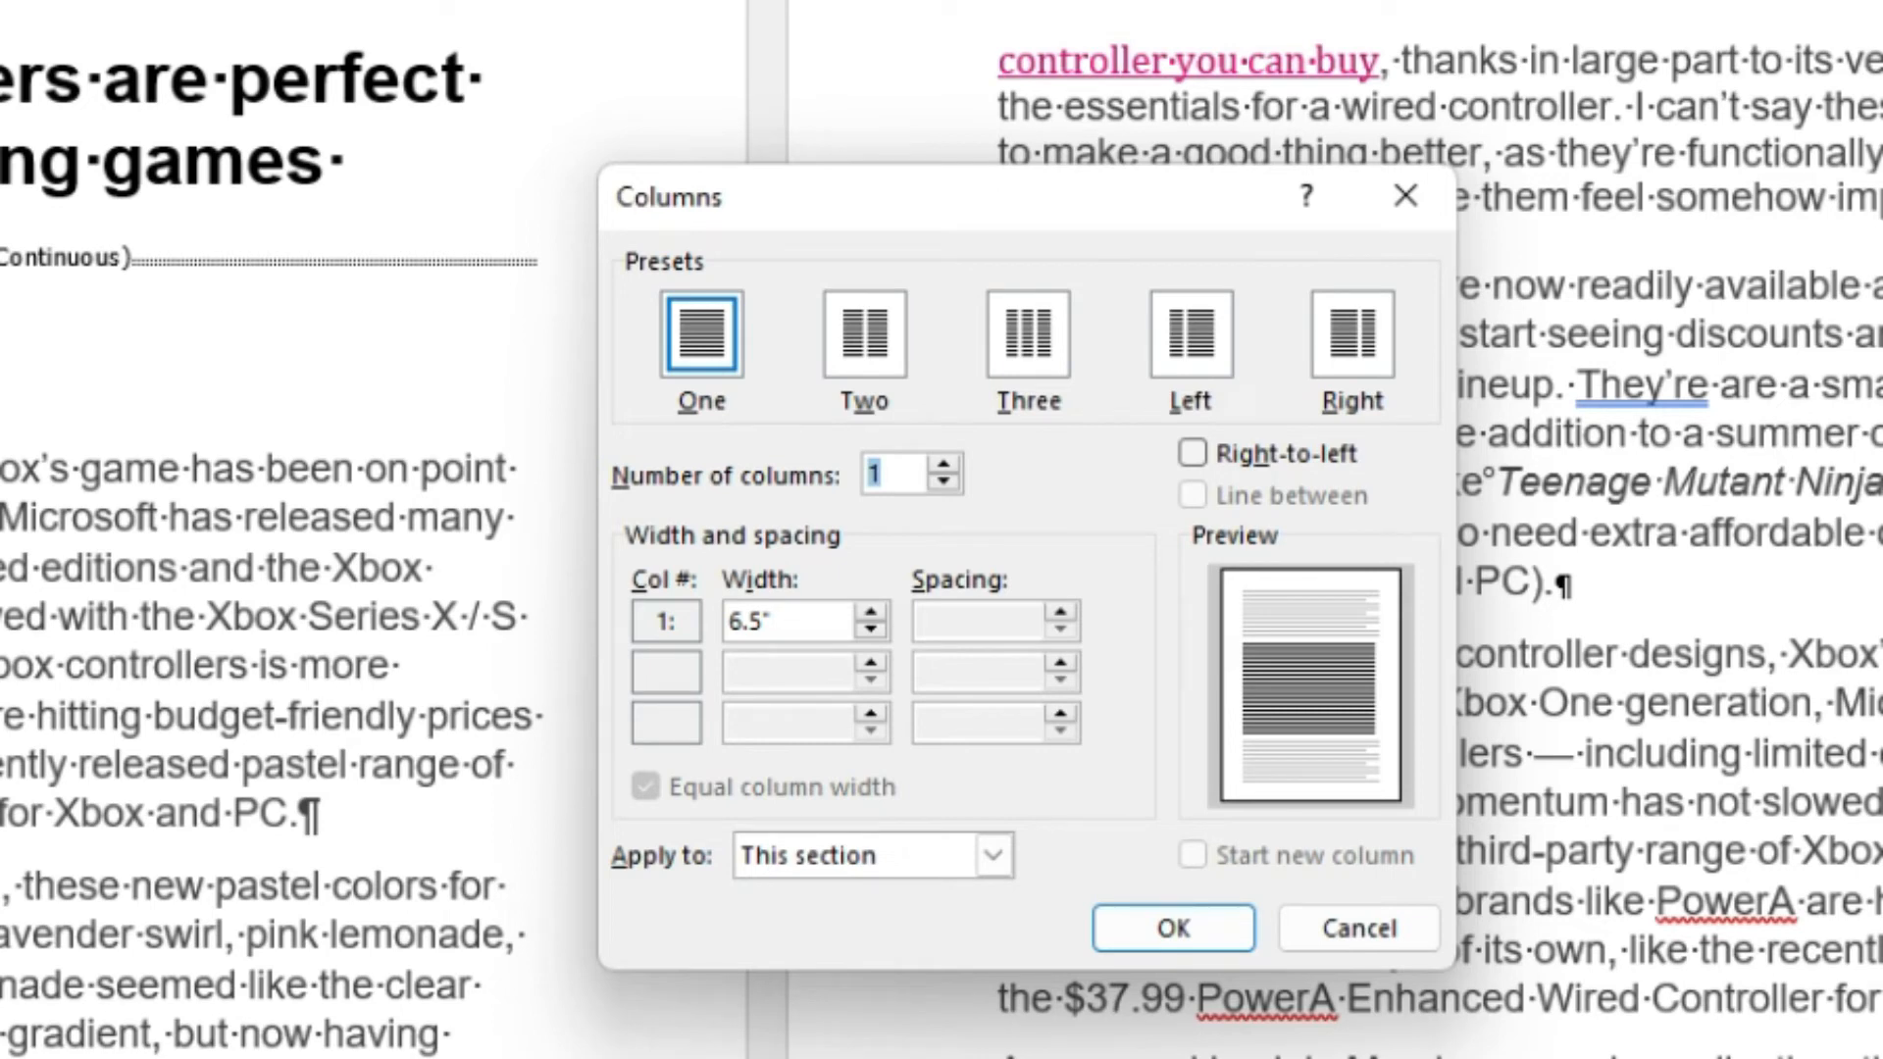
pyautogui.click(874, 326)
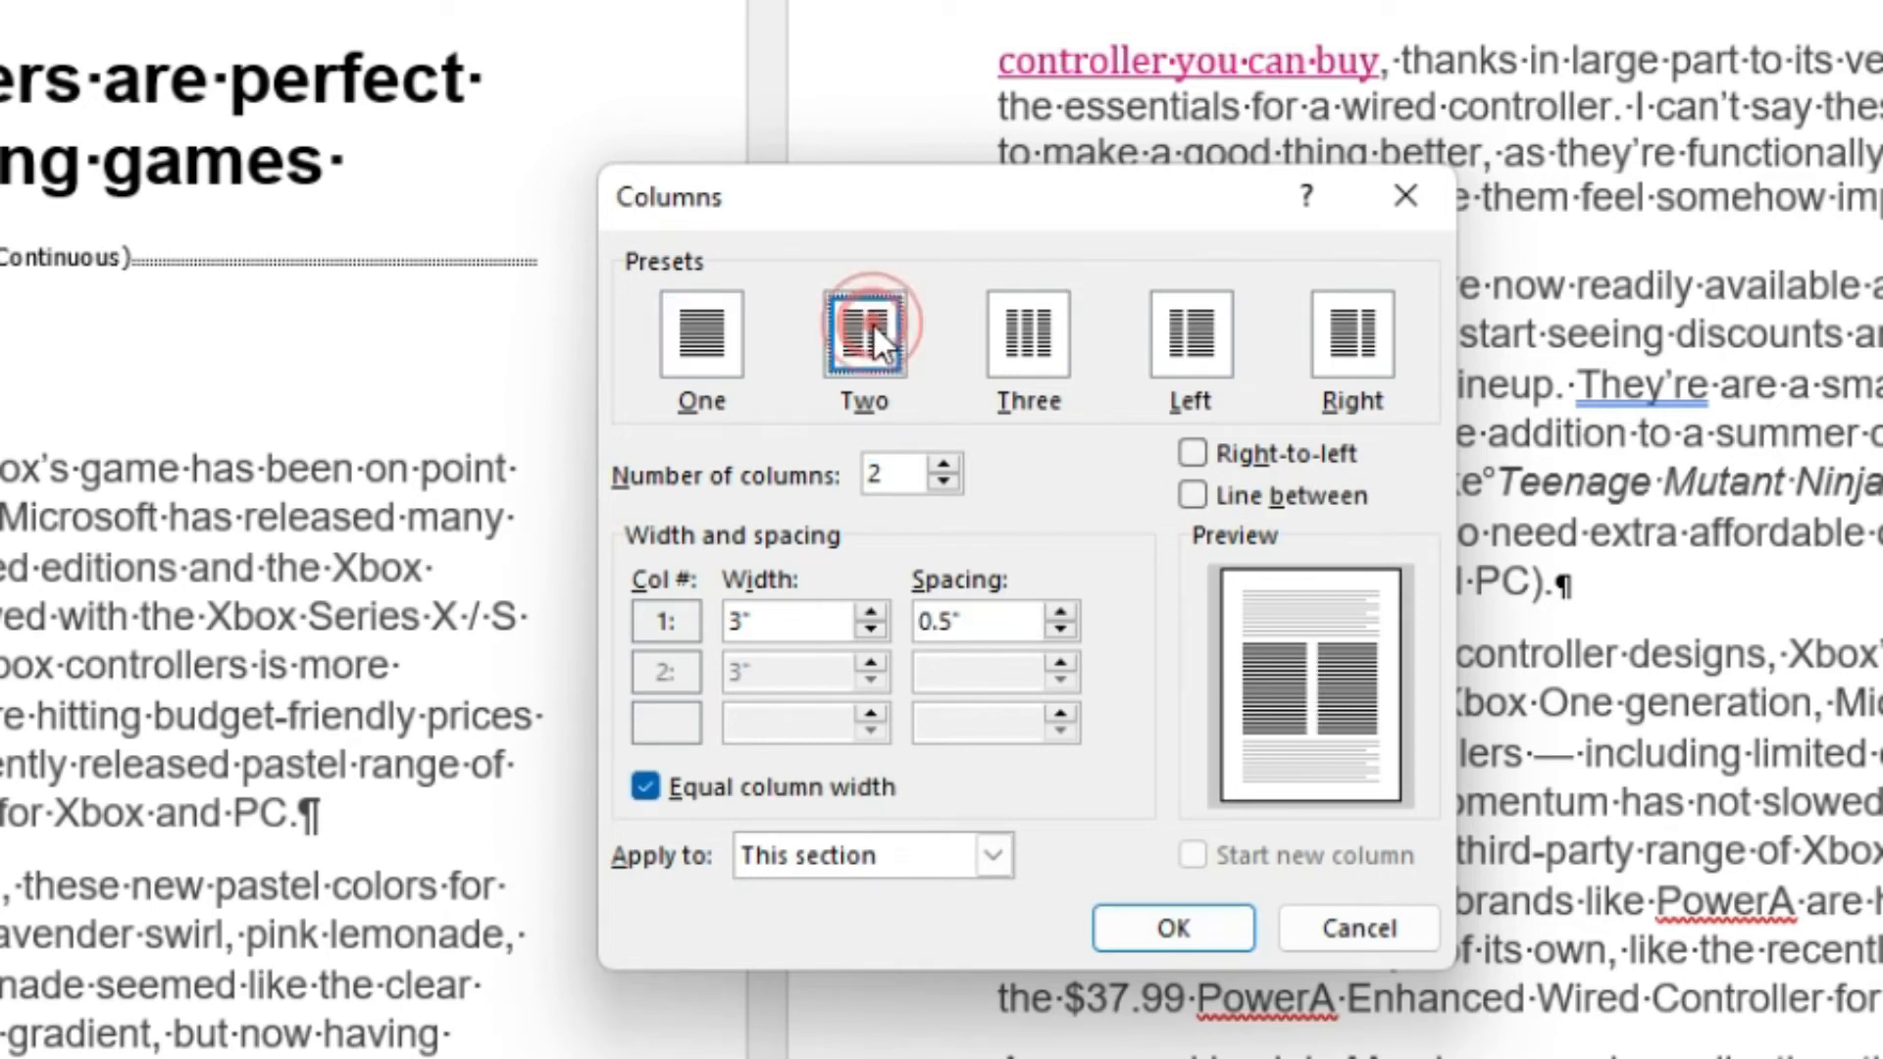
pyautogui.click(970, 843)
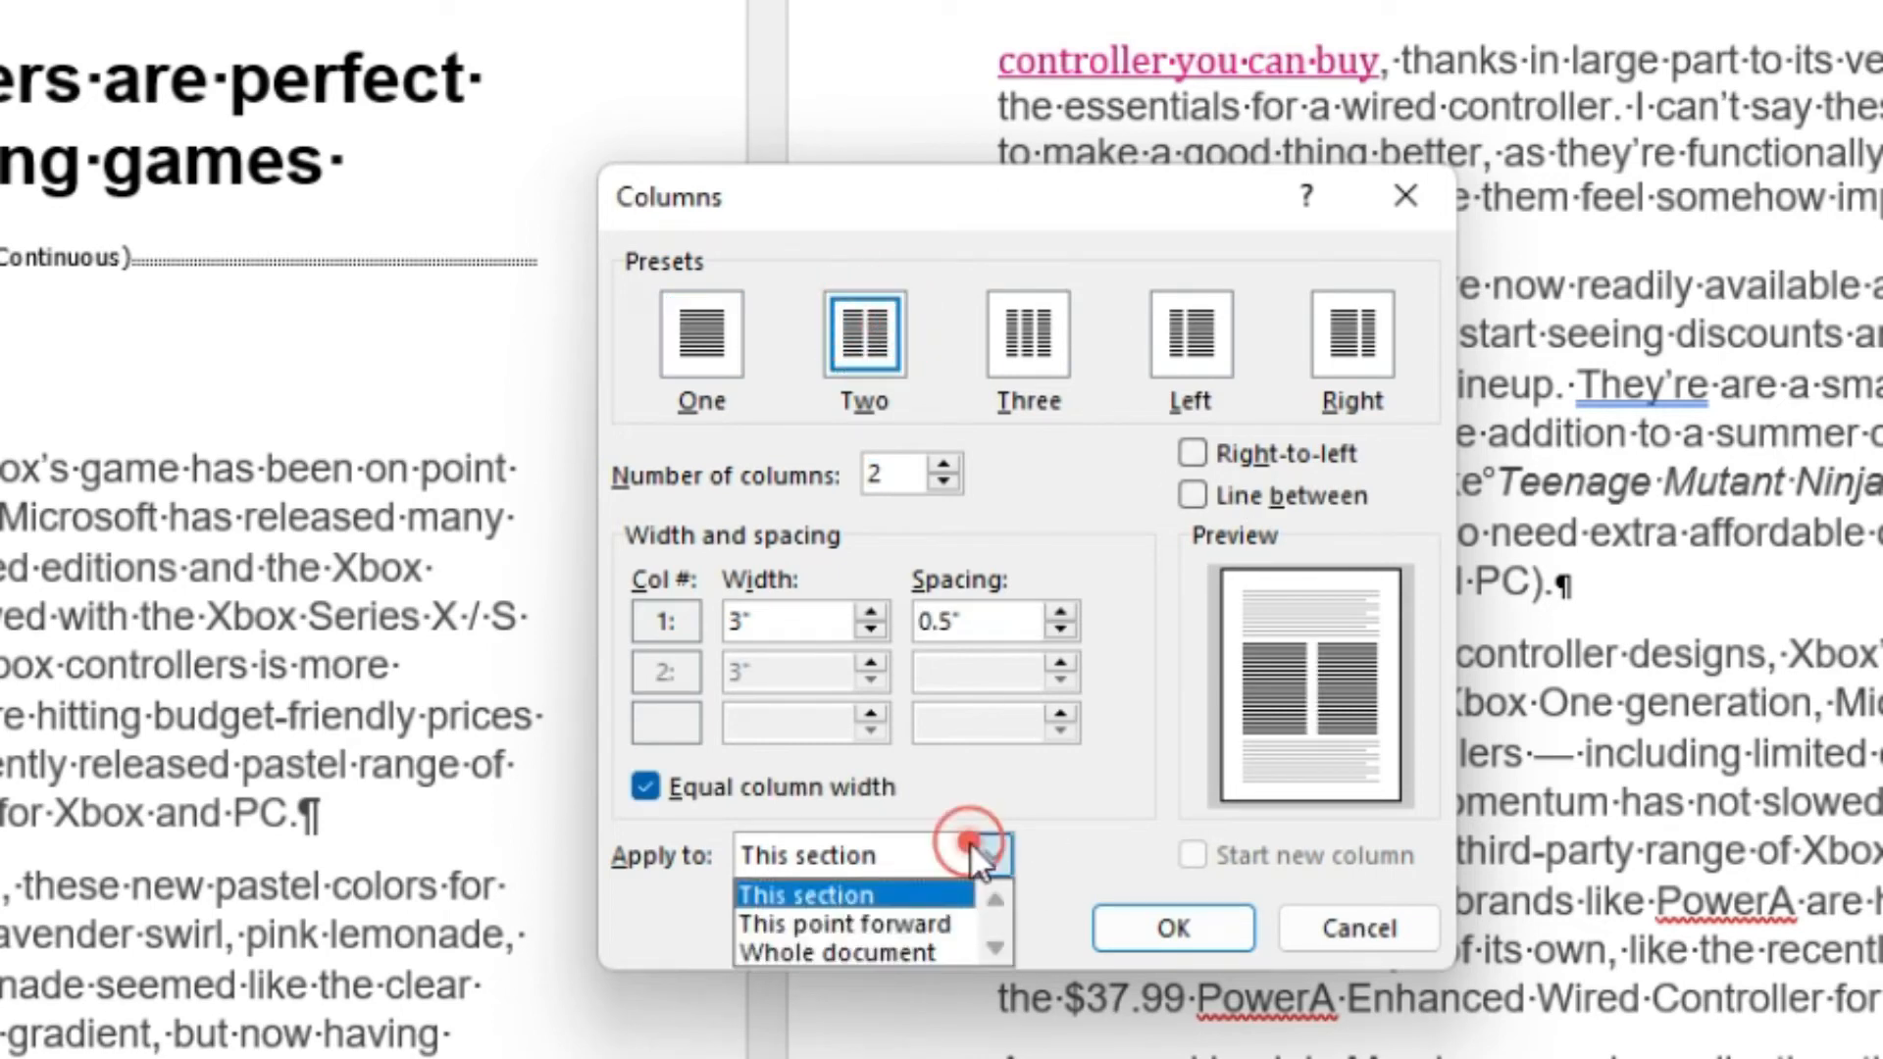
pyautogui.click(925, 922)
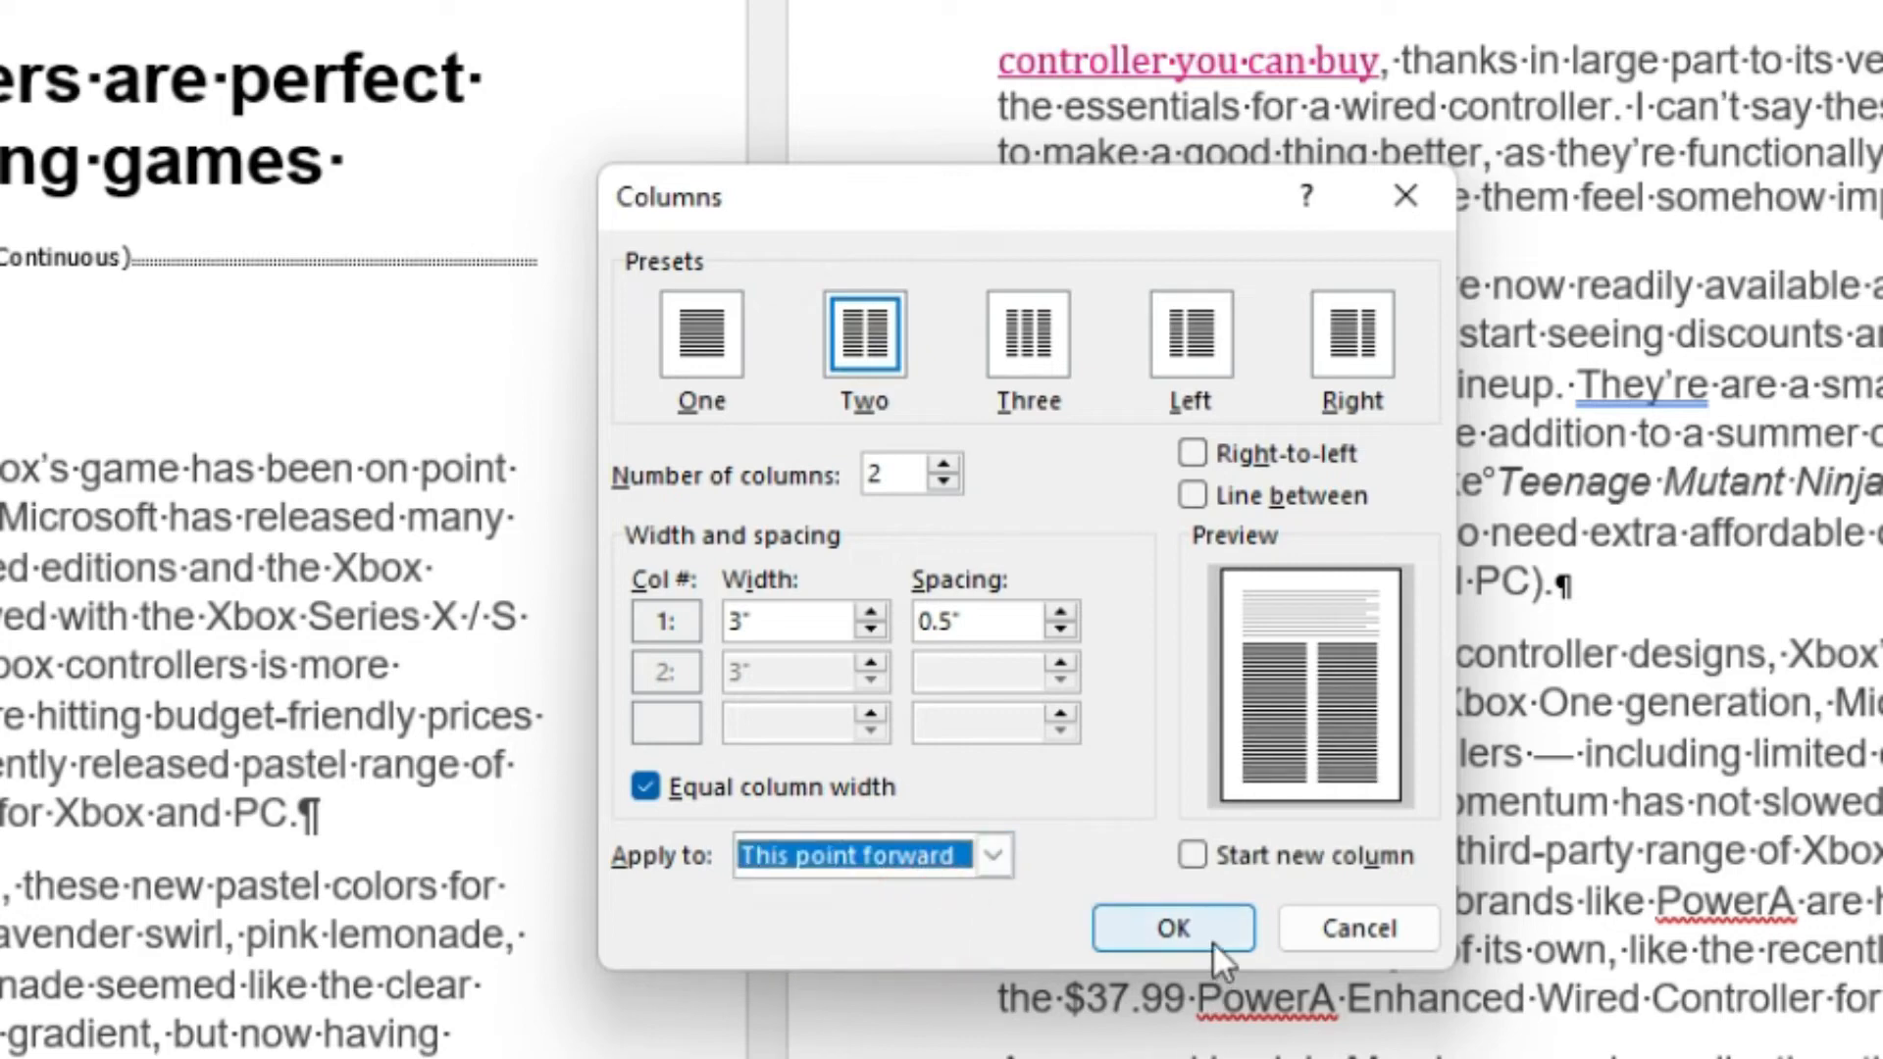
pyautogui.click(1184, 926)
pyautogui.scroll(-4, 716, 555)
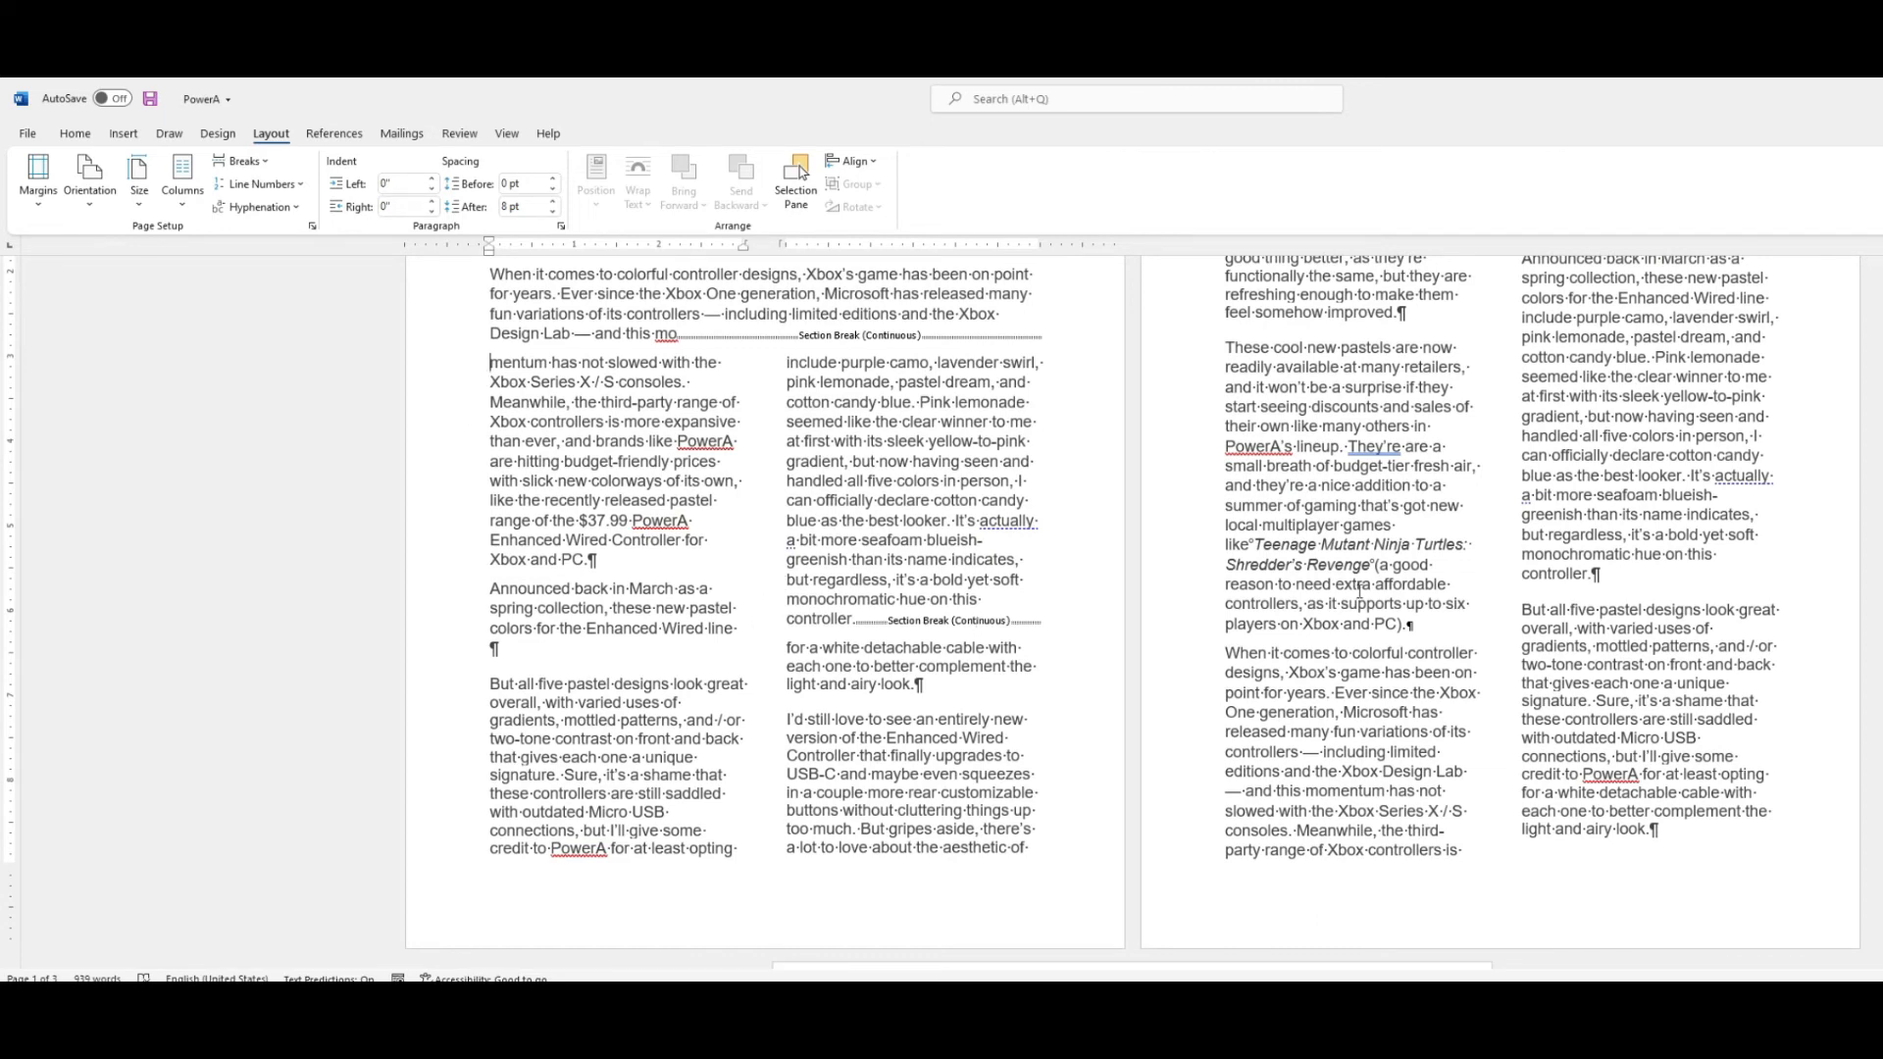
# Scroll through the pages to review the new column layout.
pyautogui.scroll(-2, 1546, 785)
pyautogui.scroll(4, 1366, 723)
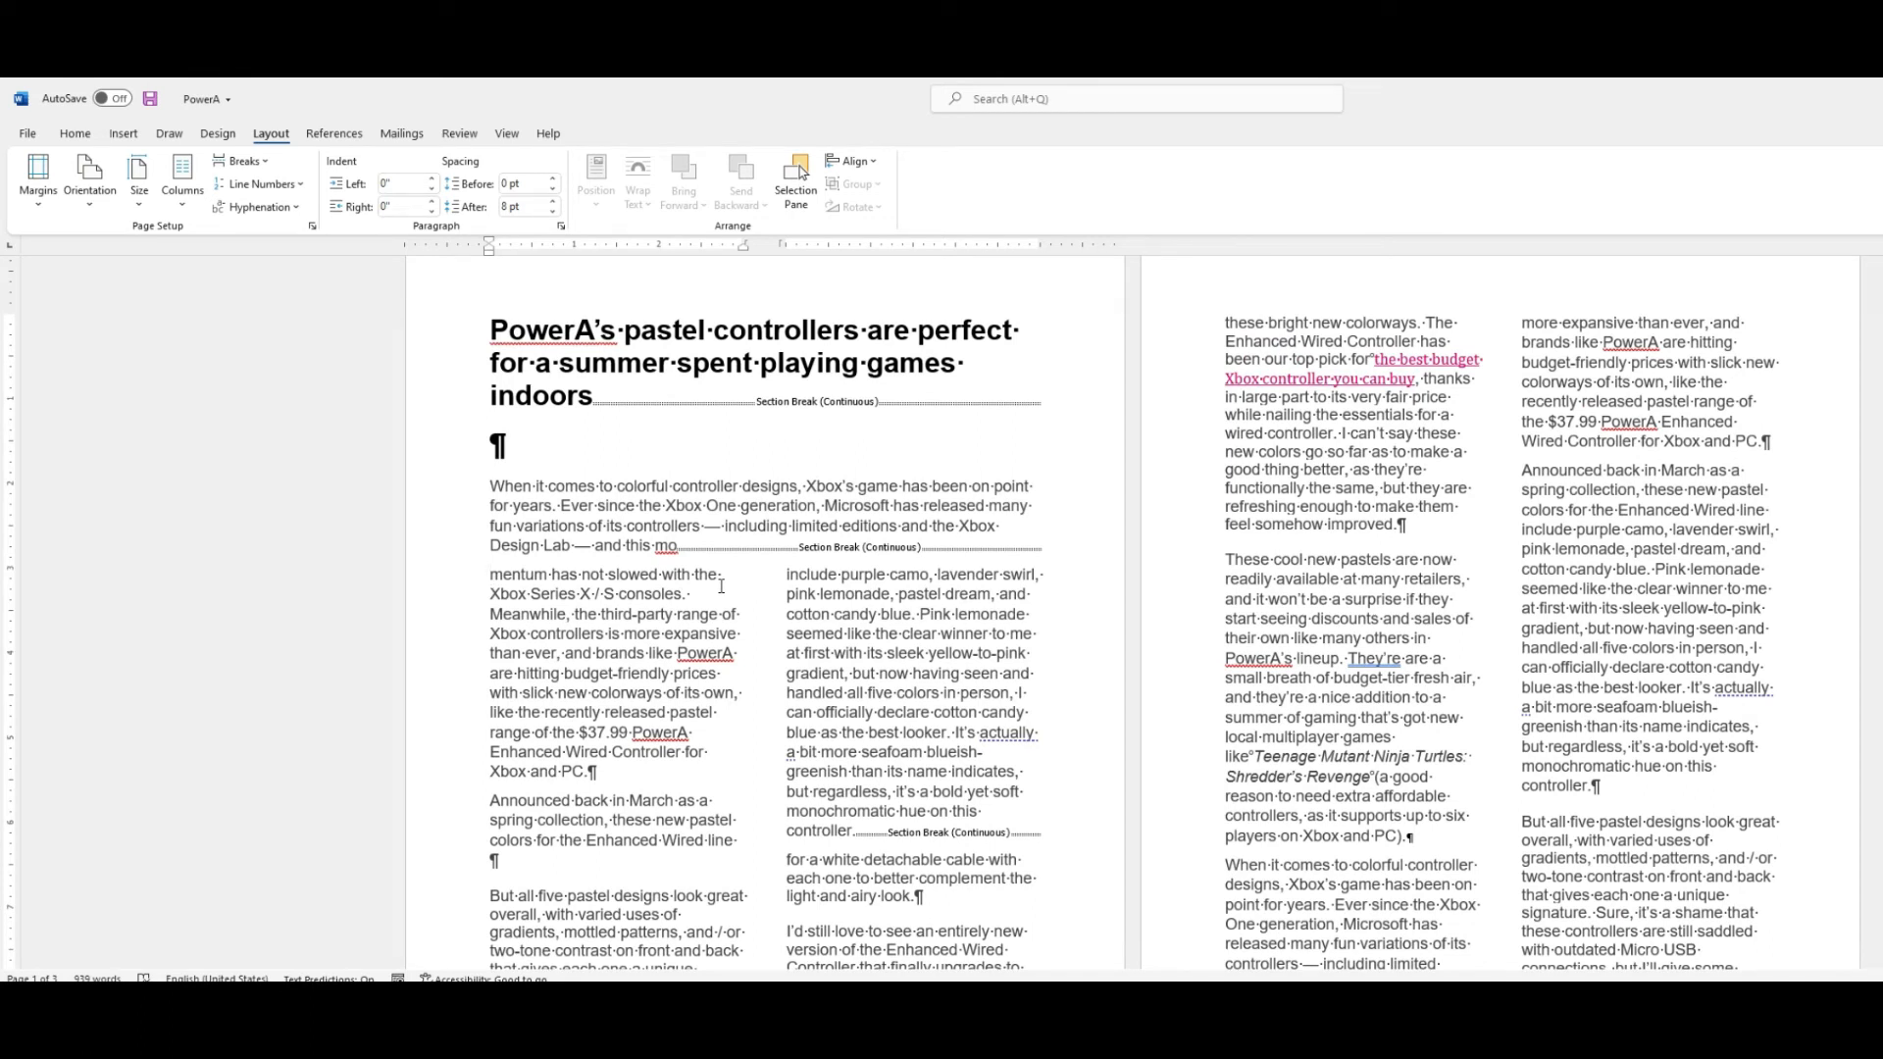
pyautogui.click(651, 546)
pyautogui.scroll(-6, 792, 716)
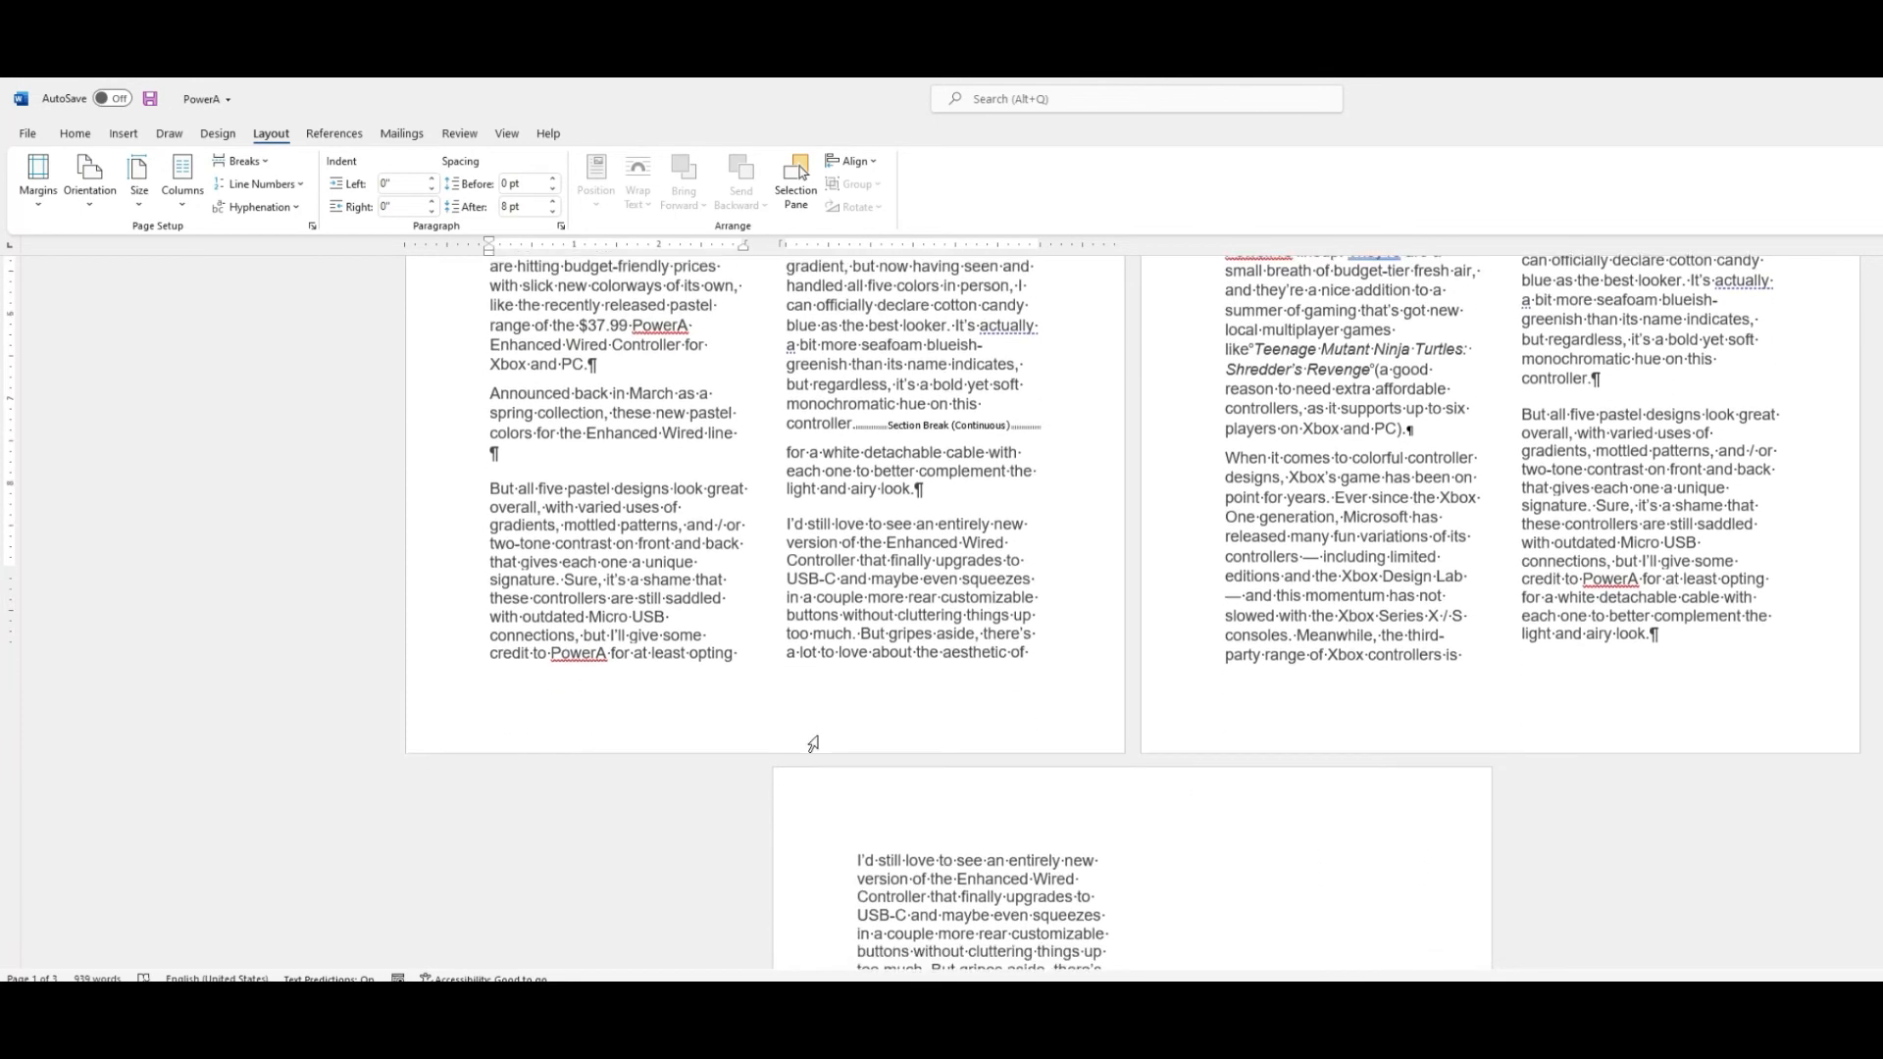
pyautogui.scroll(6, 819, 736)
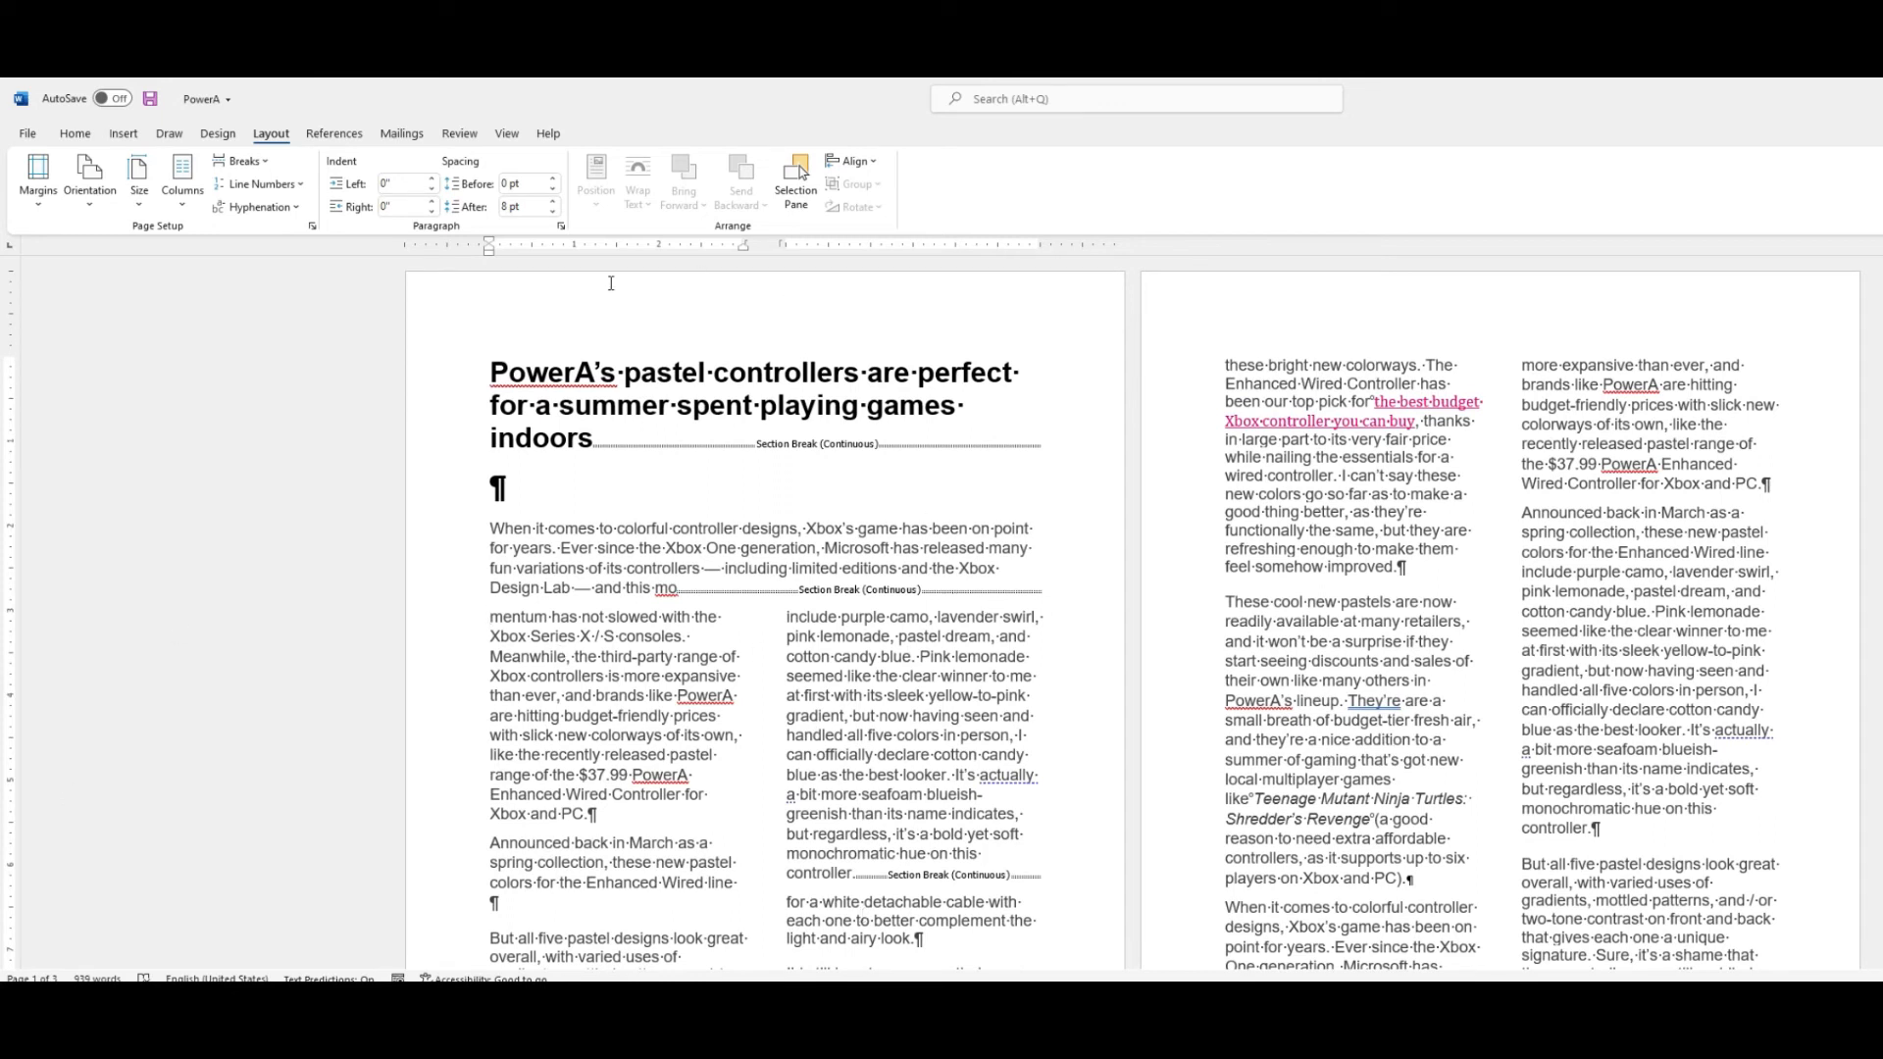
# Add a line between the two columns of the current section.
pyautogui.click(180, 206)
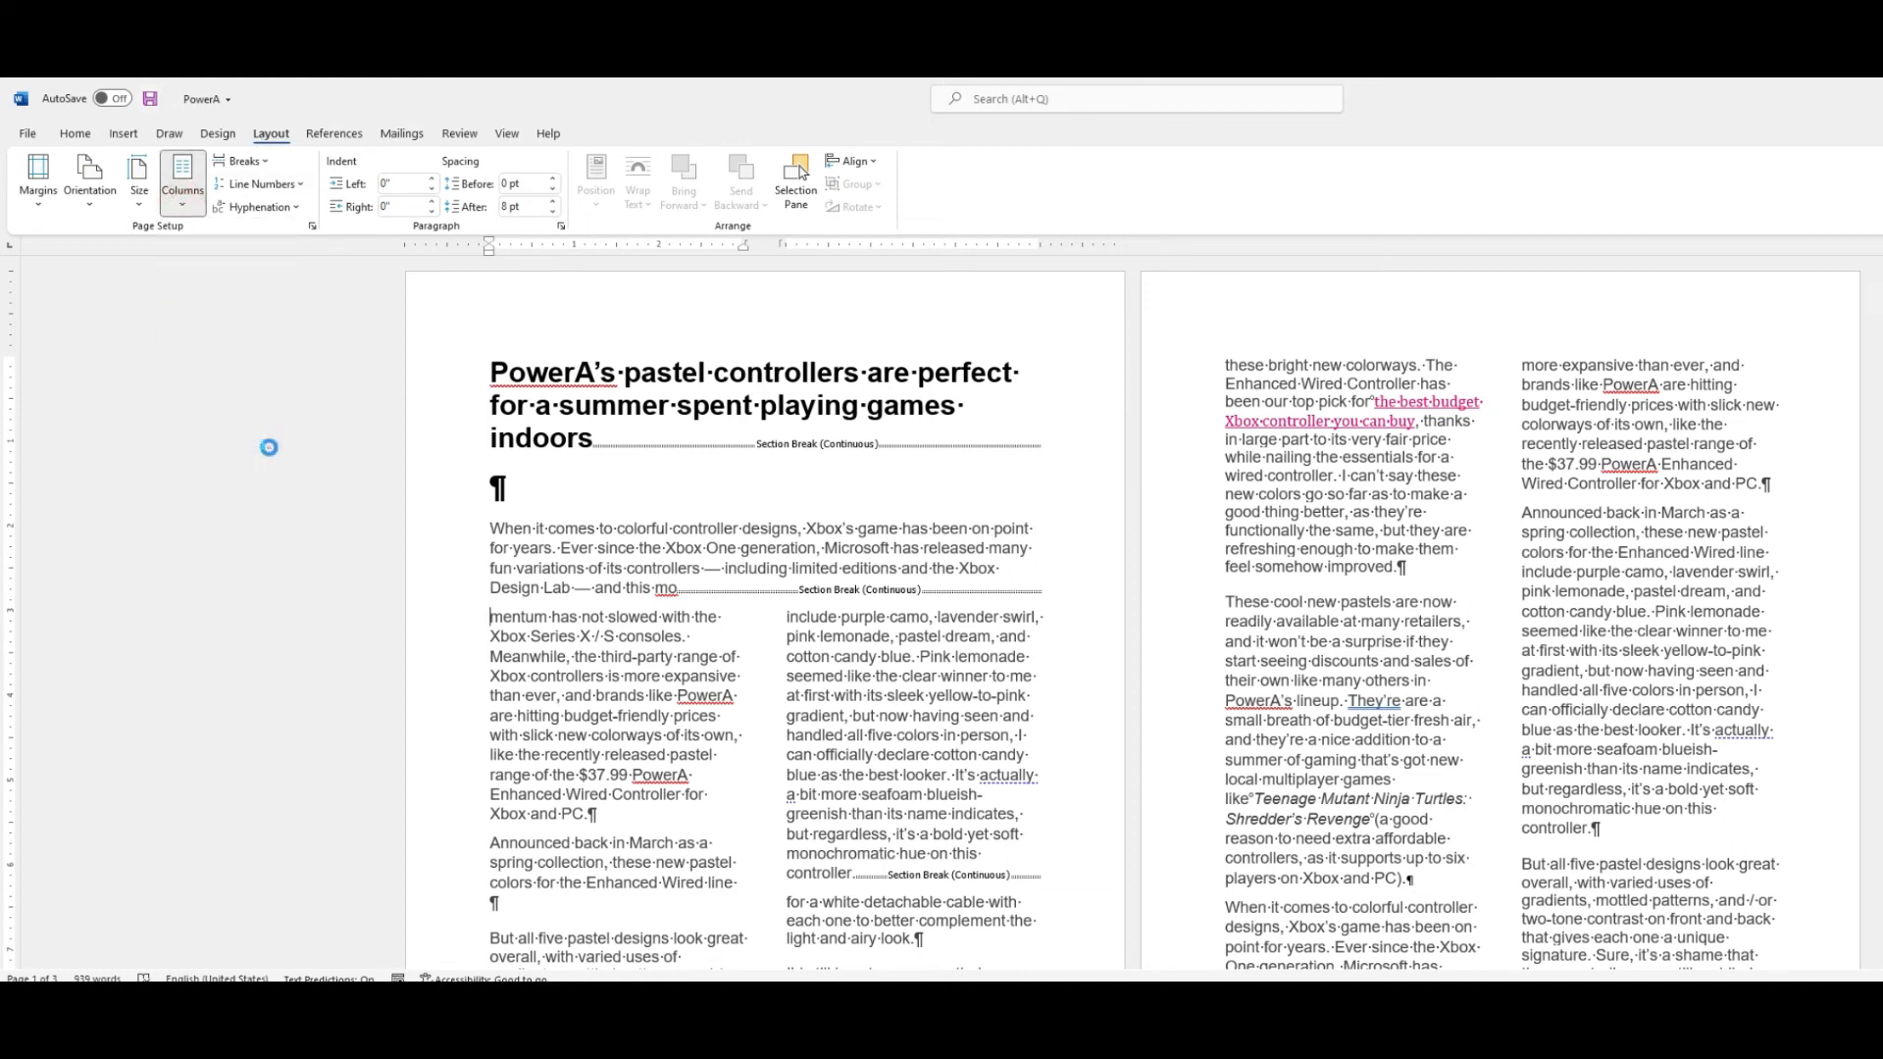
pyautogui.click(267, 446)
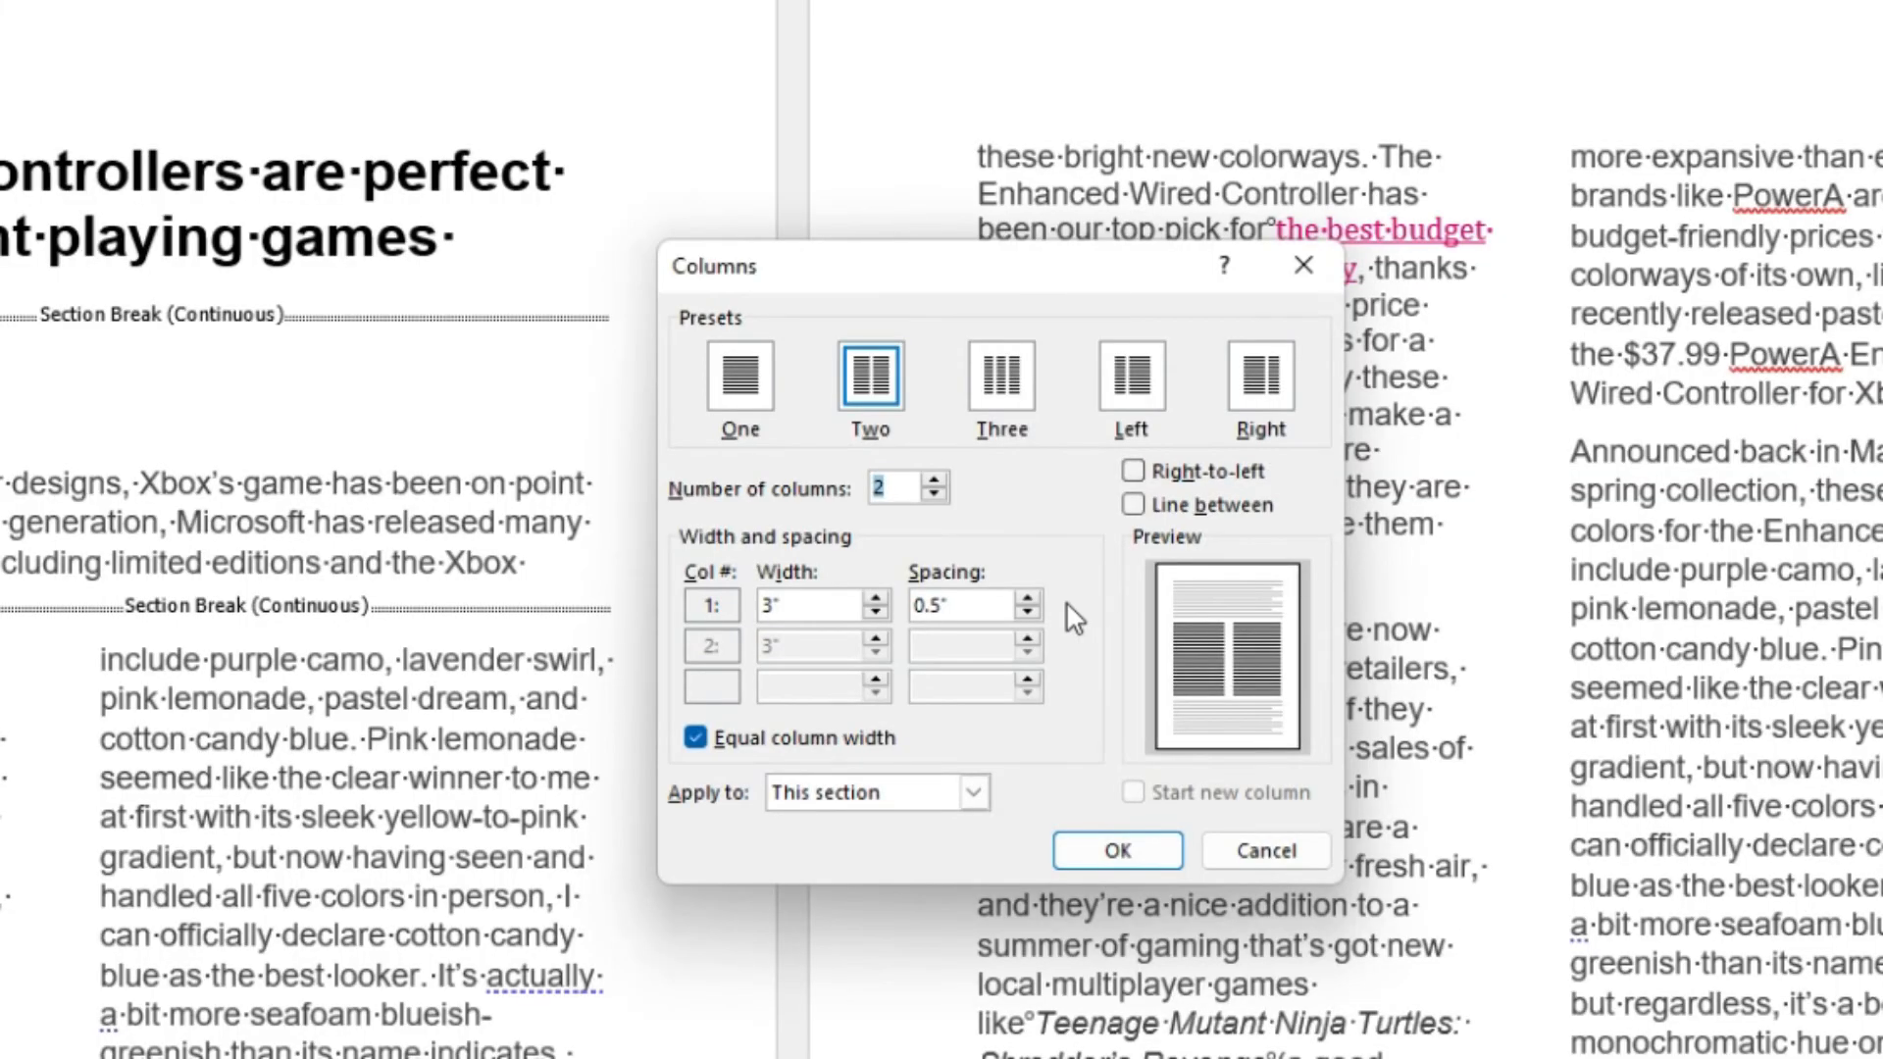
pyautogui.click(1133, 504)
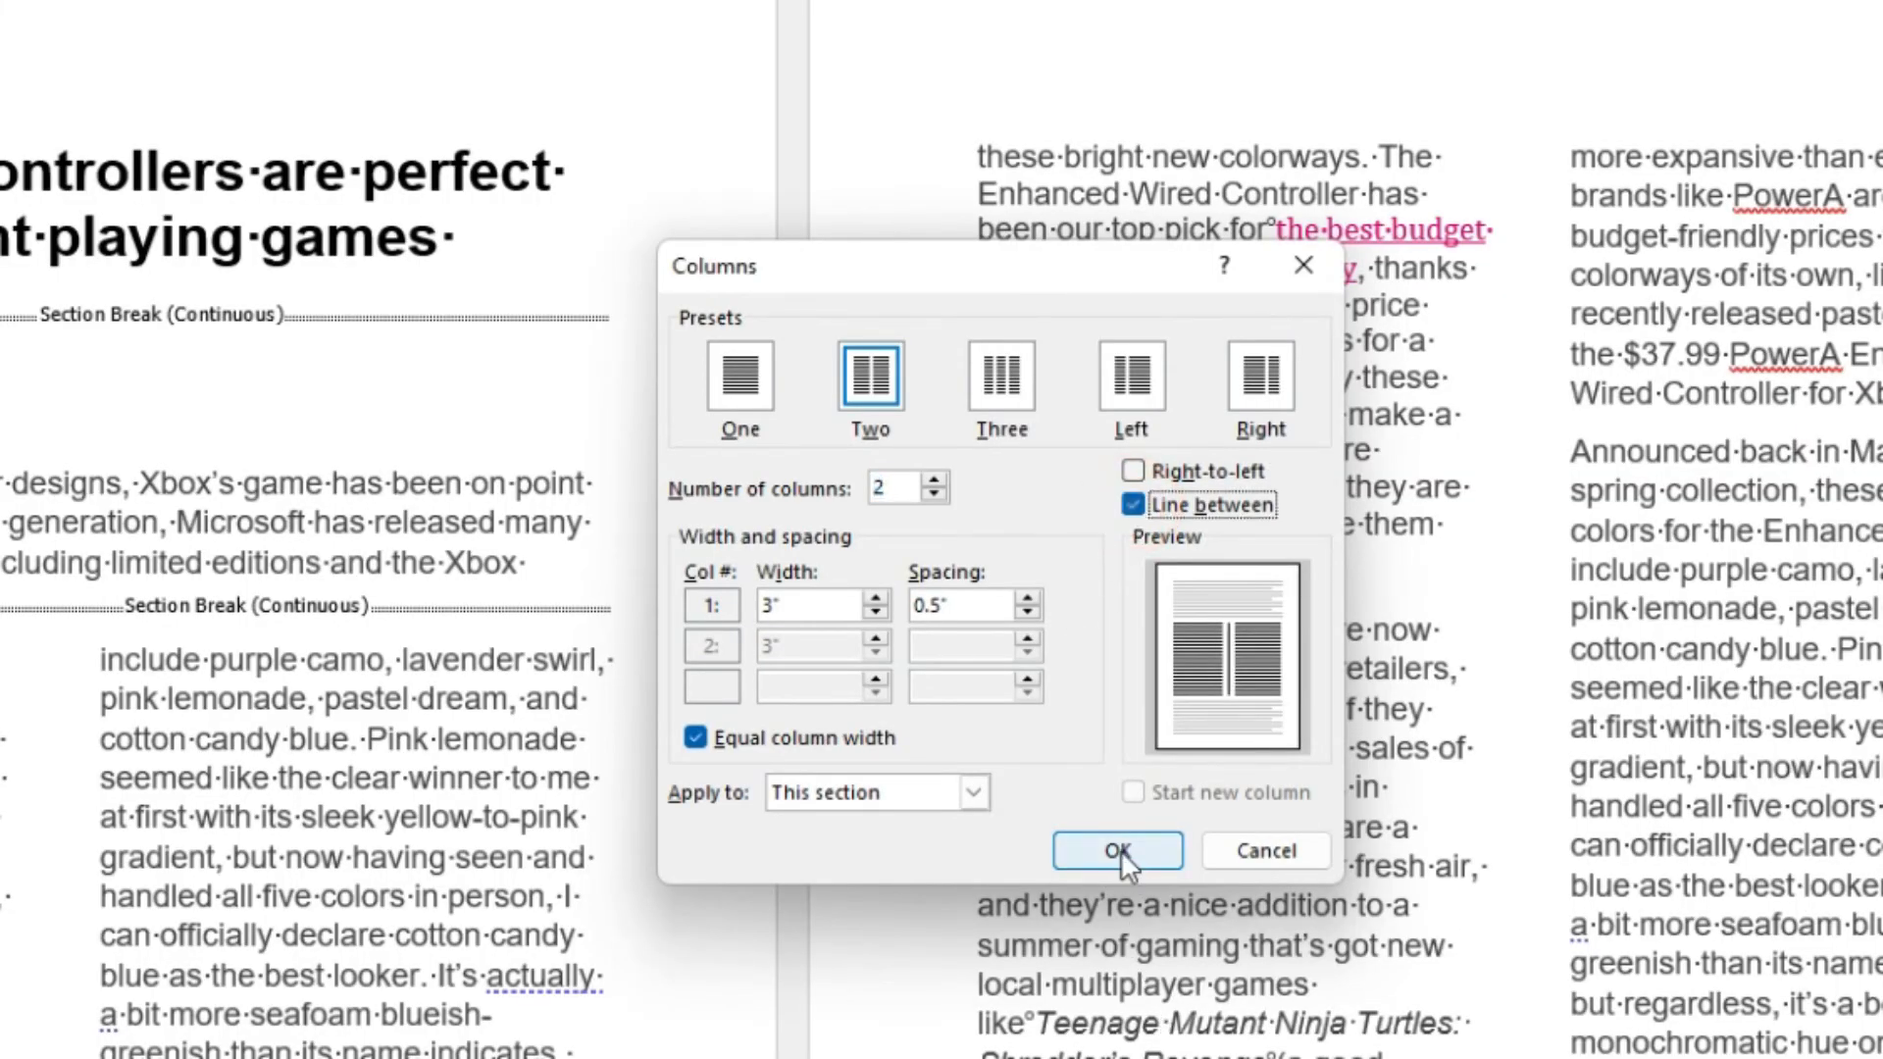
pyautogui.click(1065, 851)
pyautogui.scroll(-2, 819, 636)
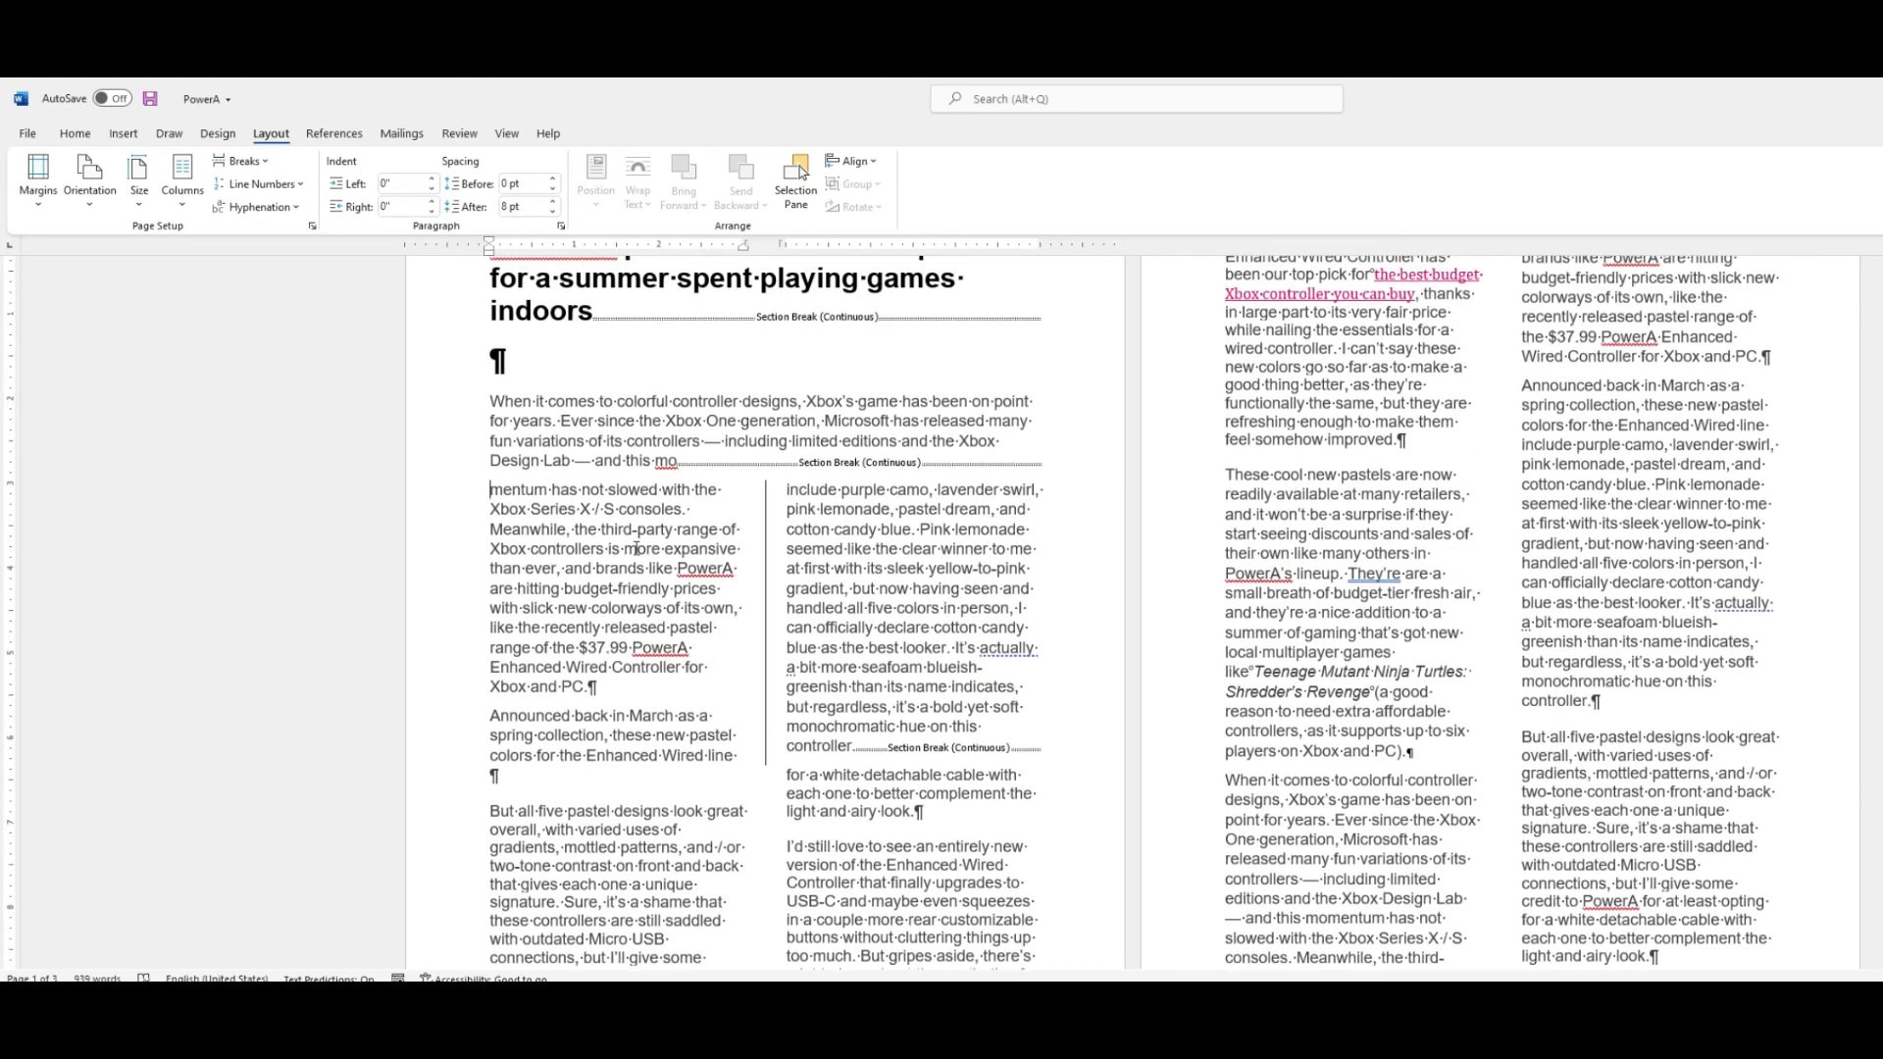
# Apply two equal columns with a line between them to the whole document.
pyautogui.scroll(-4, 766, 543)
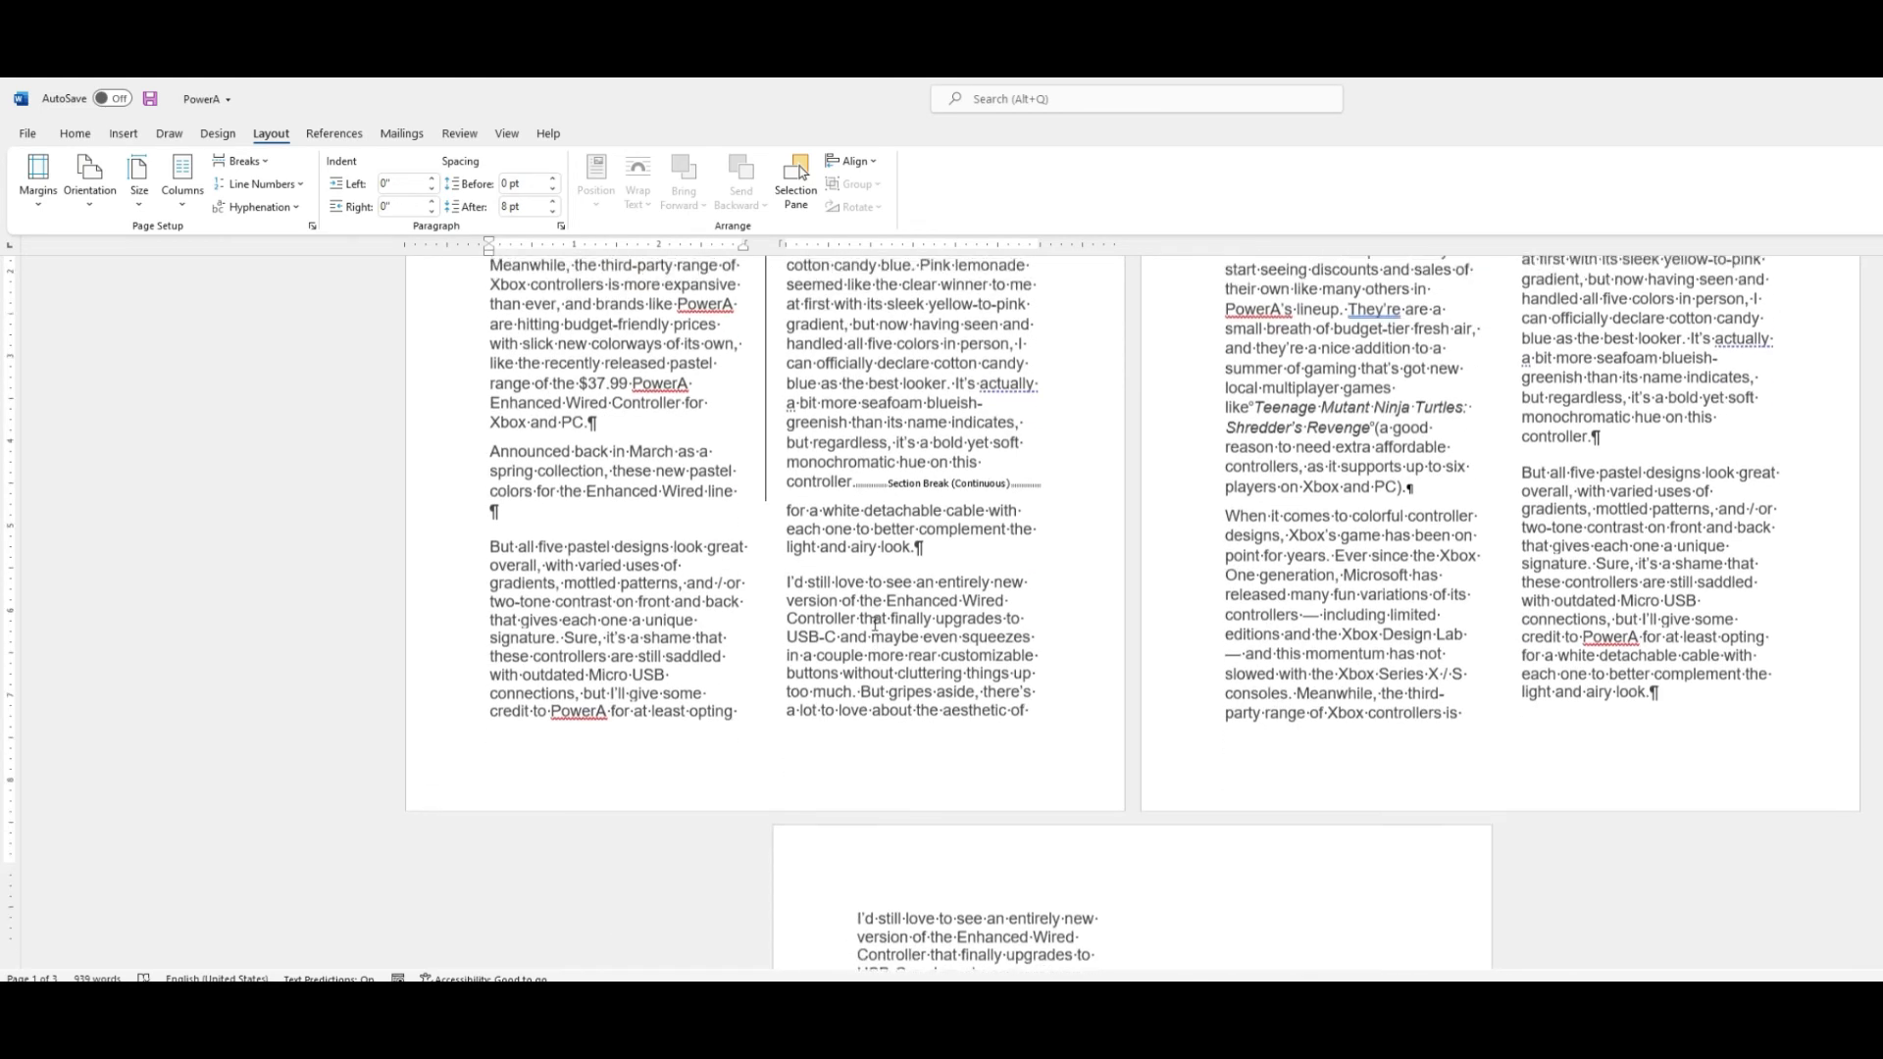
pyautogui.scroll(4, 880, 438)
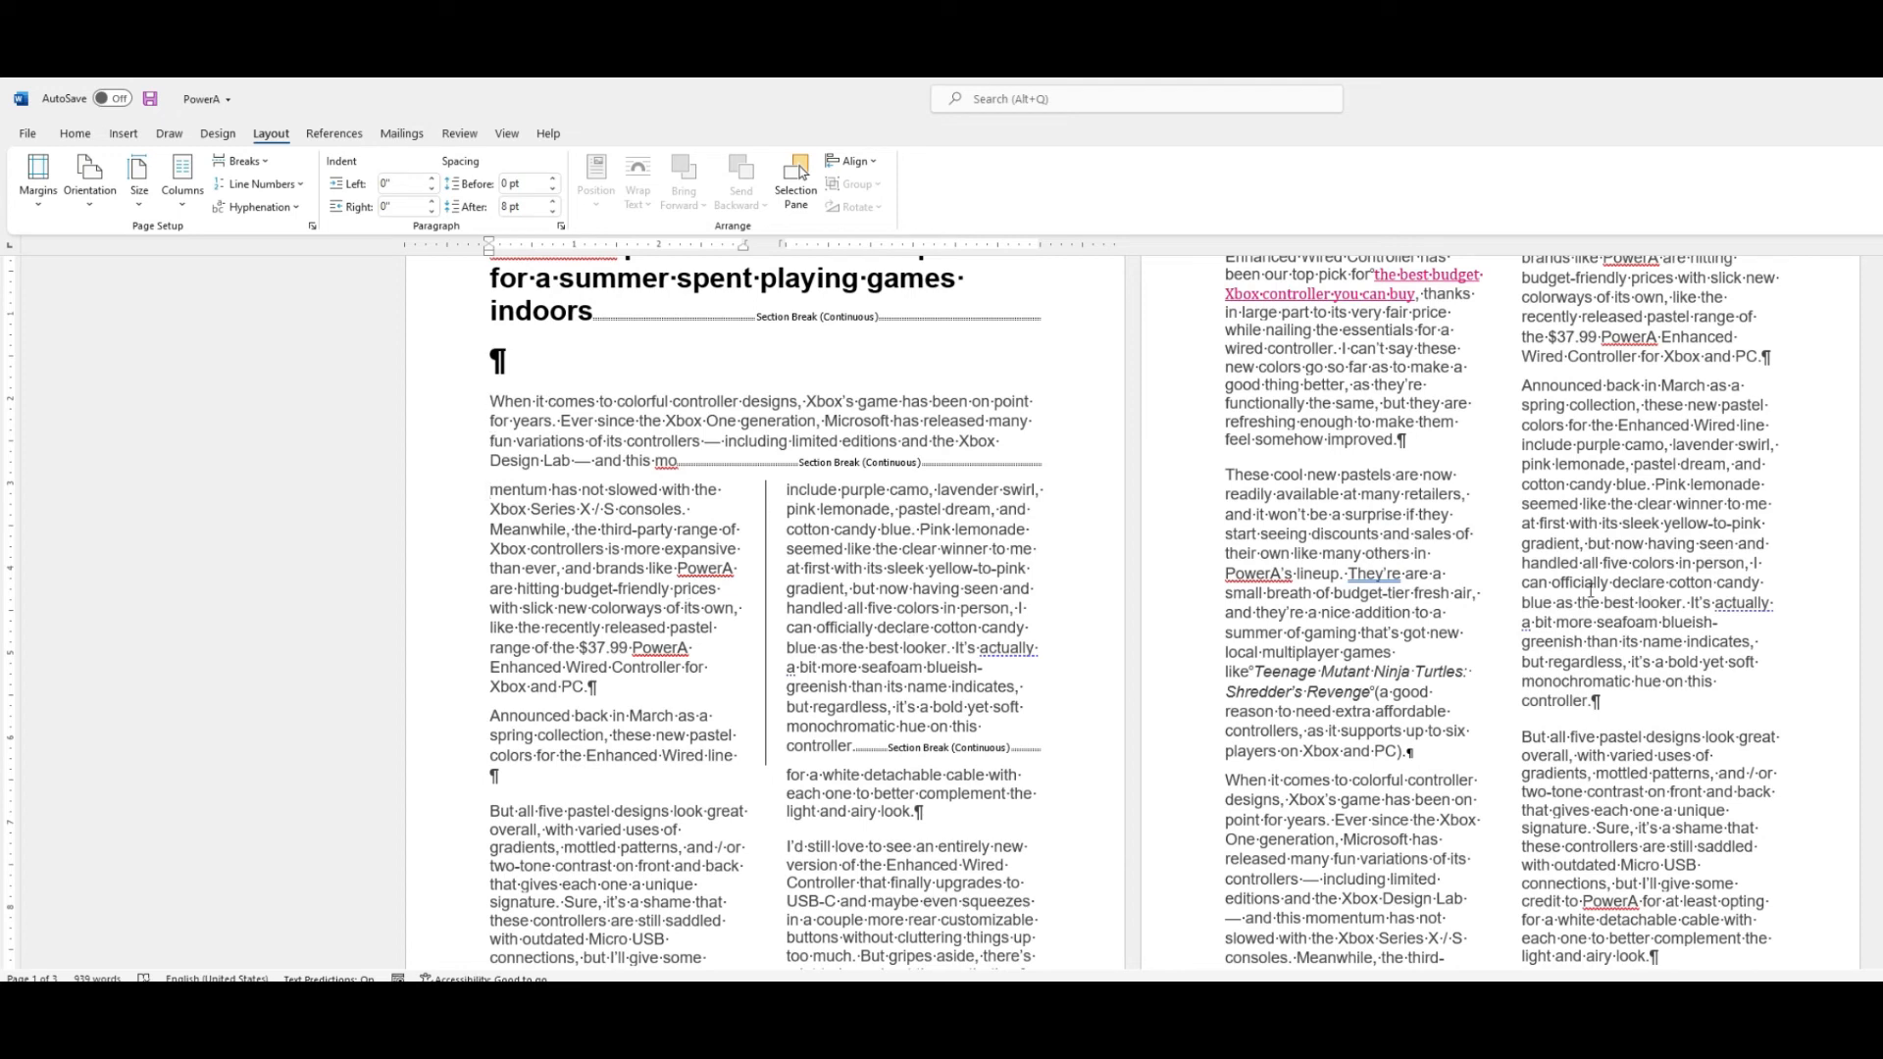
pyautogui.click(655, 849)
pyautogui.click(182, 188)
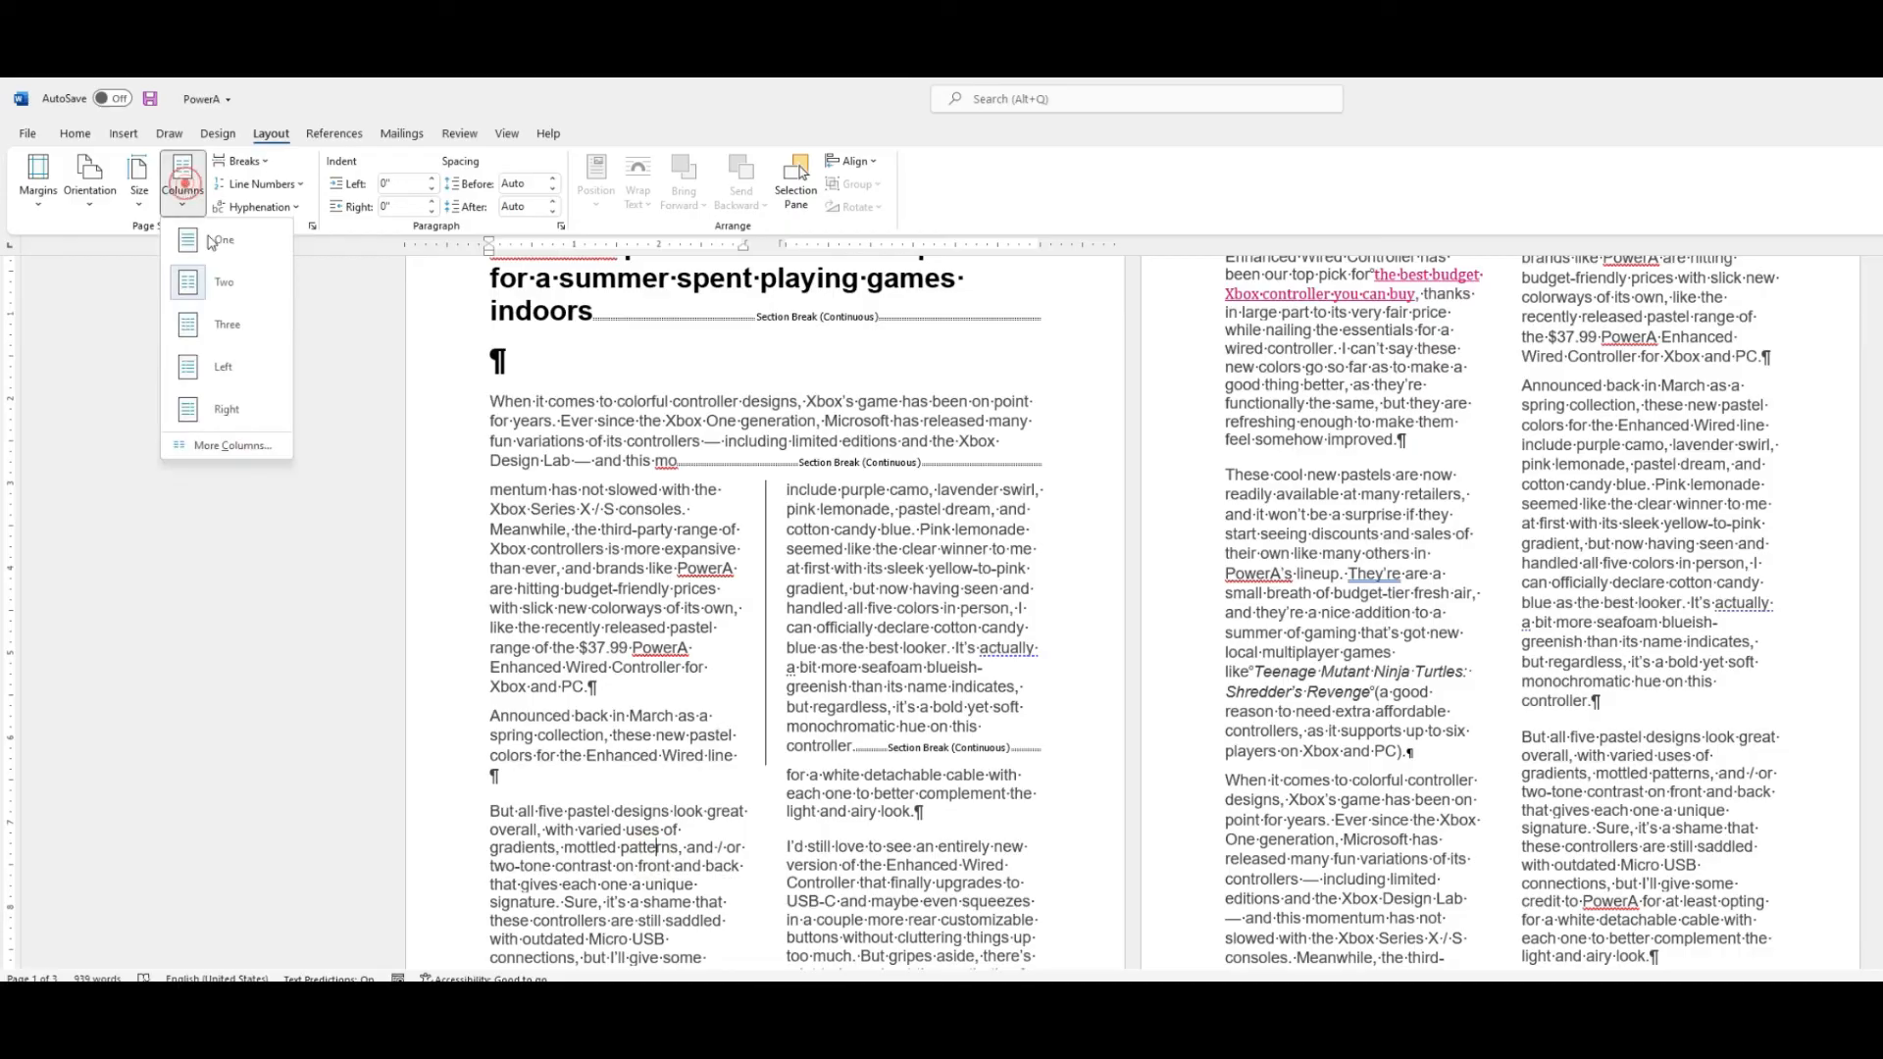
pyautogui.click(251, 443)
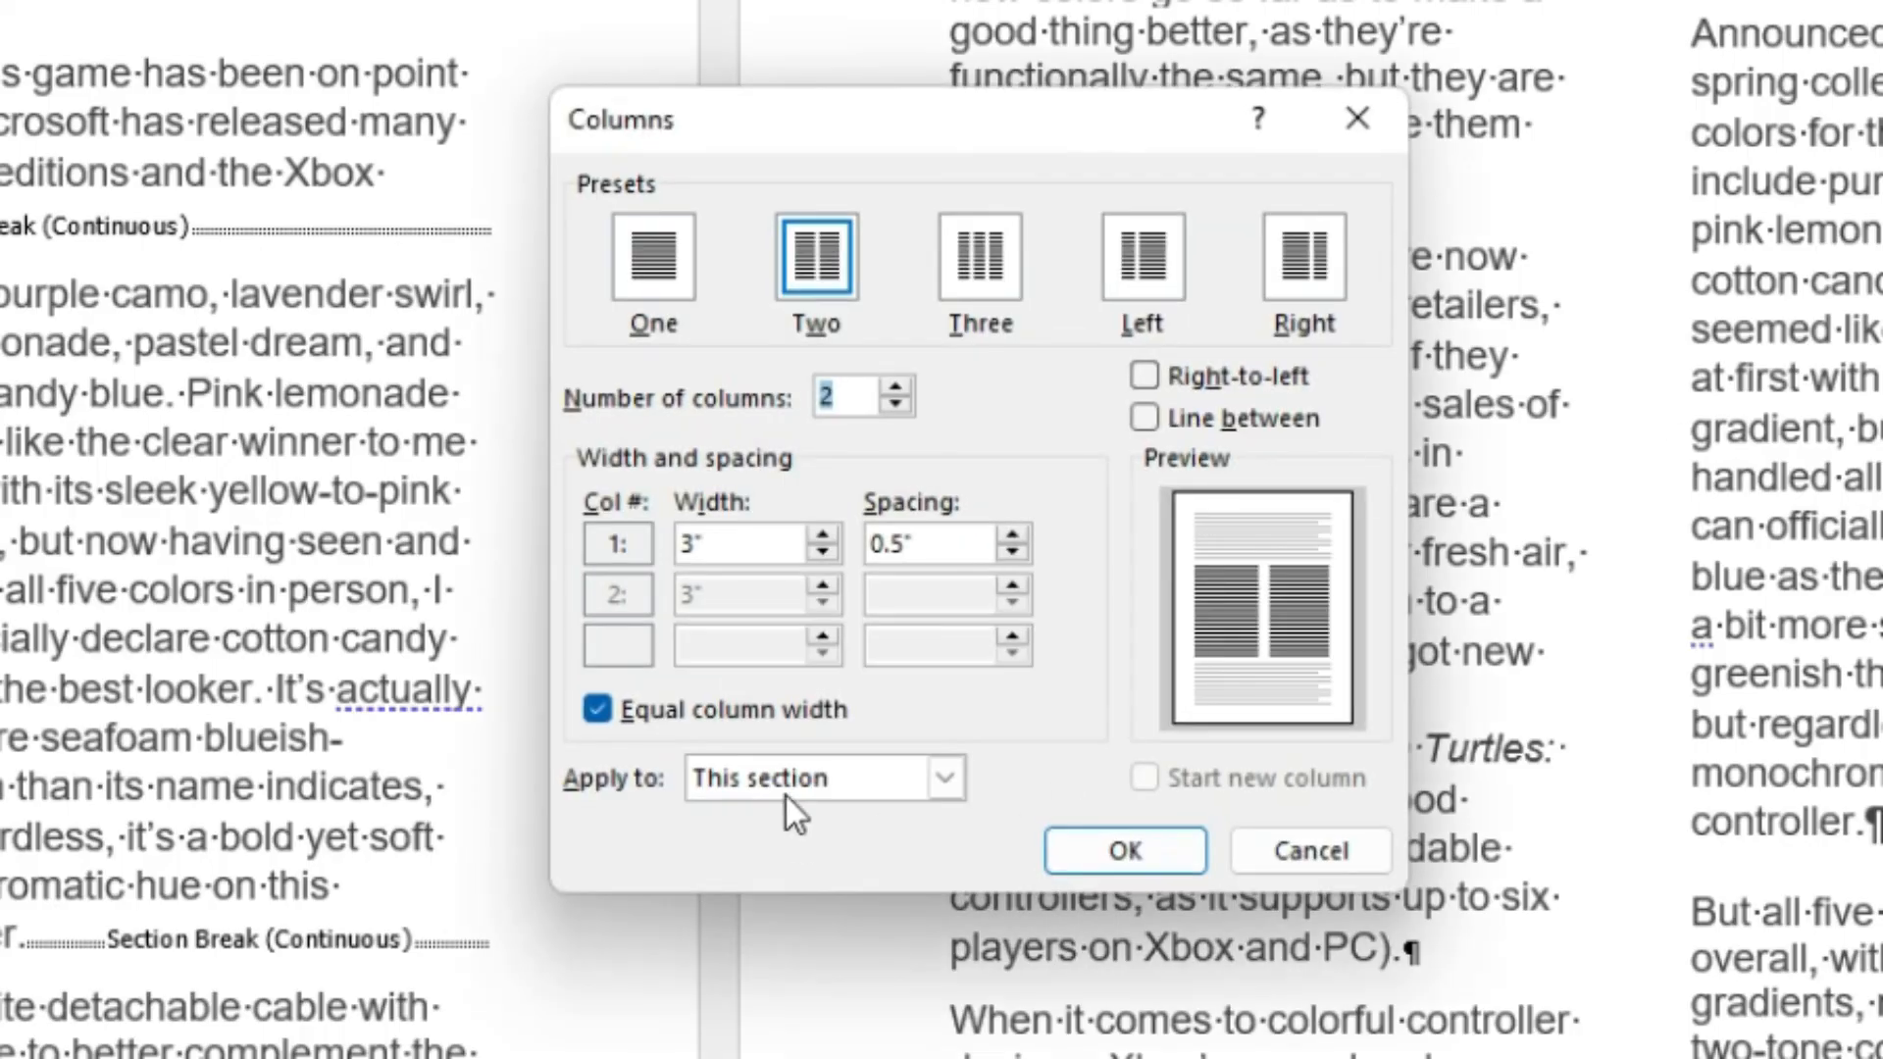
pyautogui.click(786, 796)
pyautogui.click(814, 876)
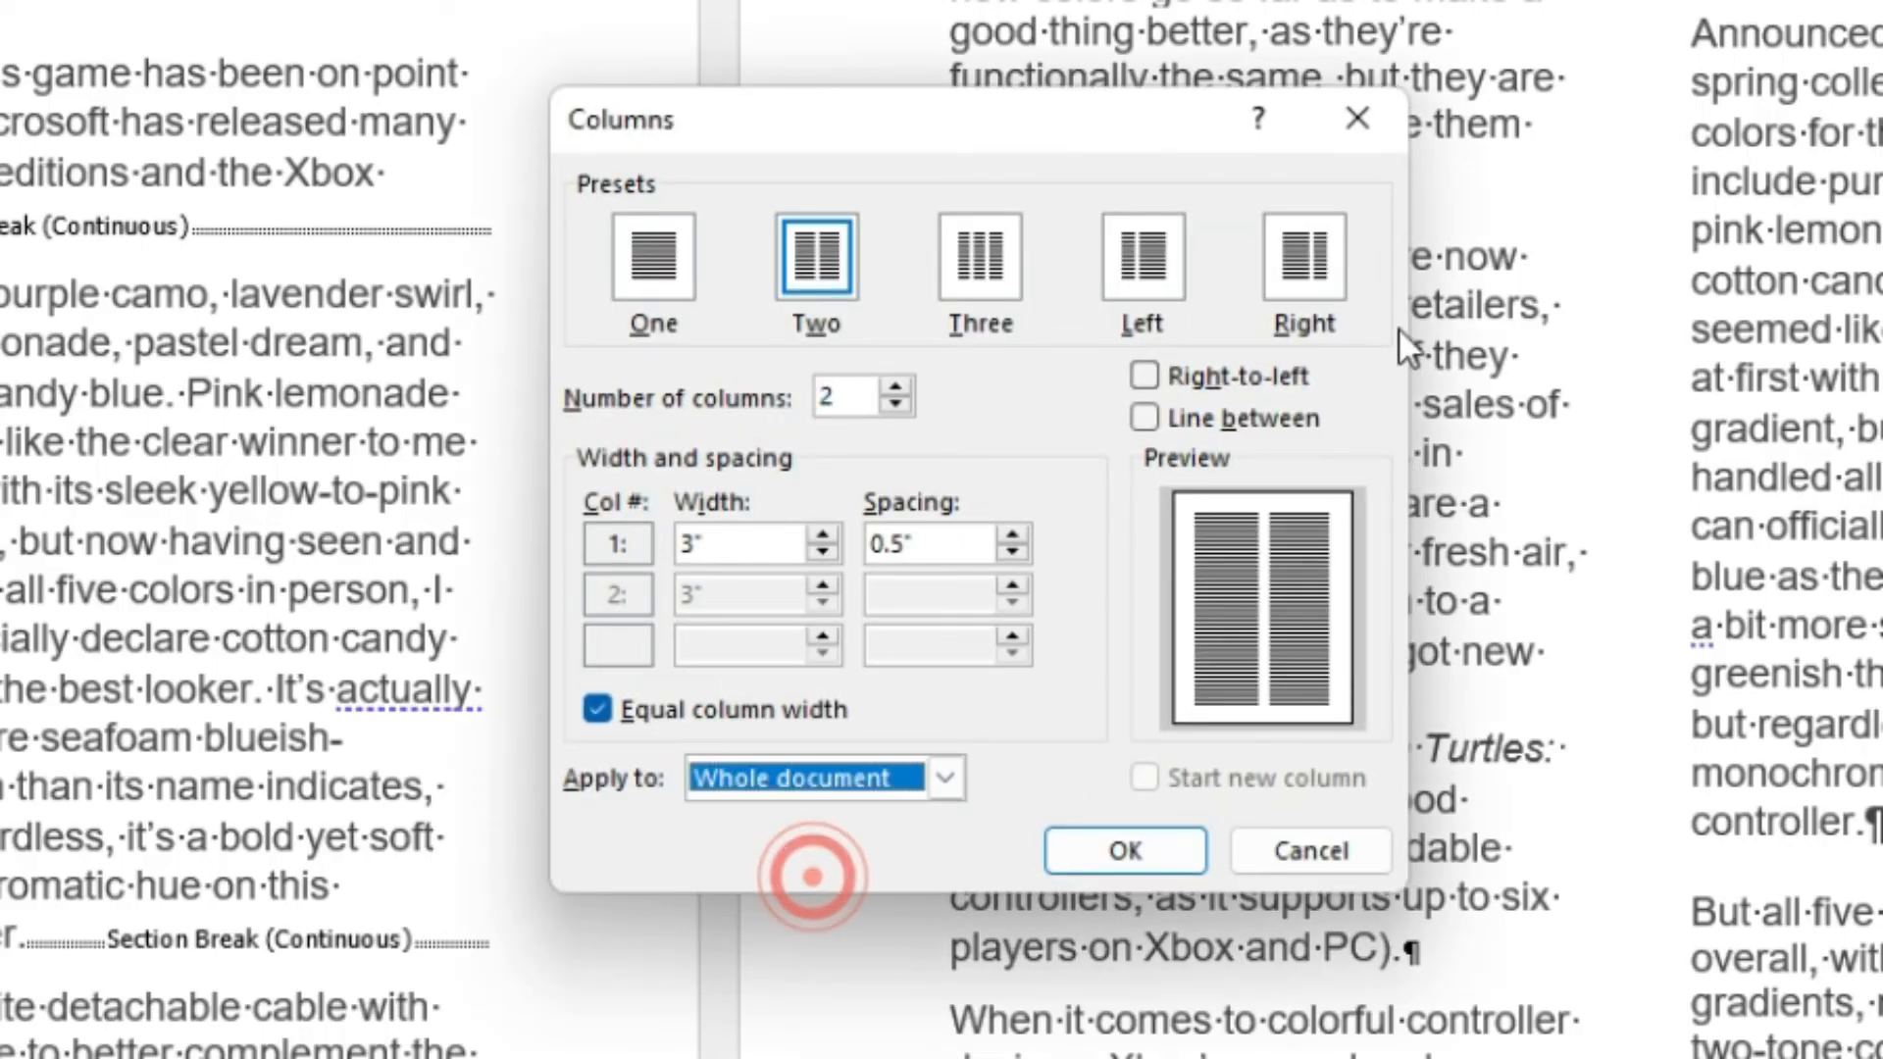
pyautogui.click(1144, 418)
pyautogui.click(1125, 850)
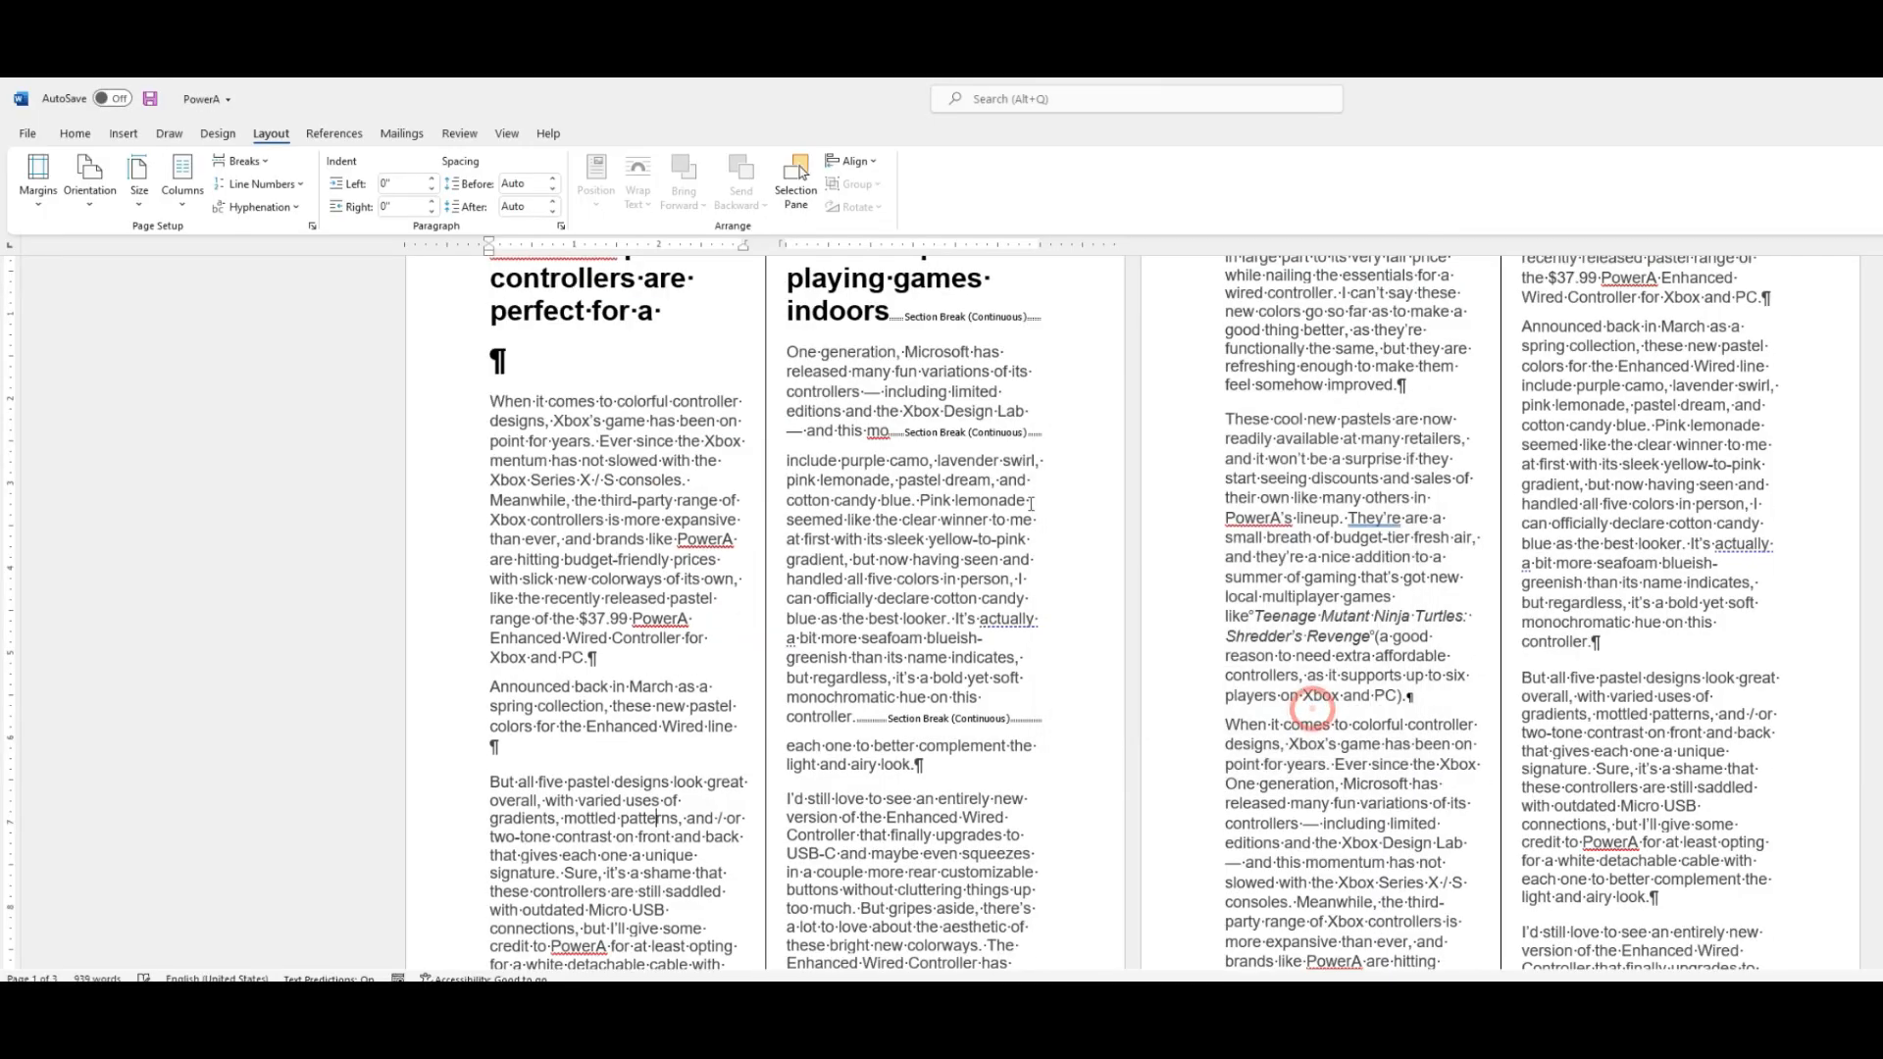
# Undo the whole-document column change.
pyautogui.scroll(-5, 1031, 504)
pyautogui.scroll(6, 803, 444)
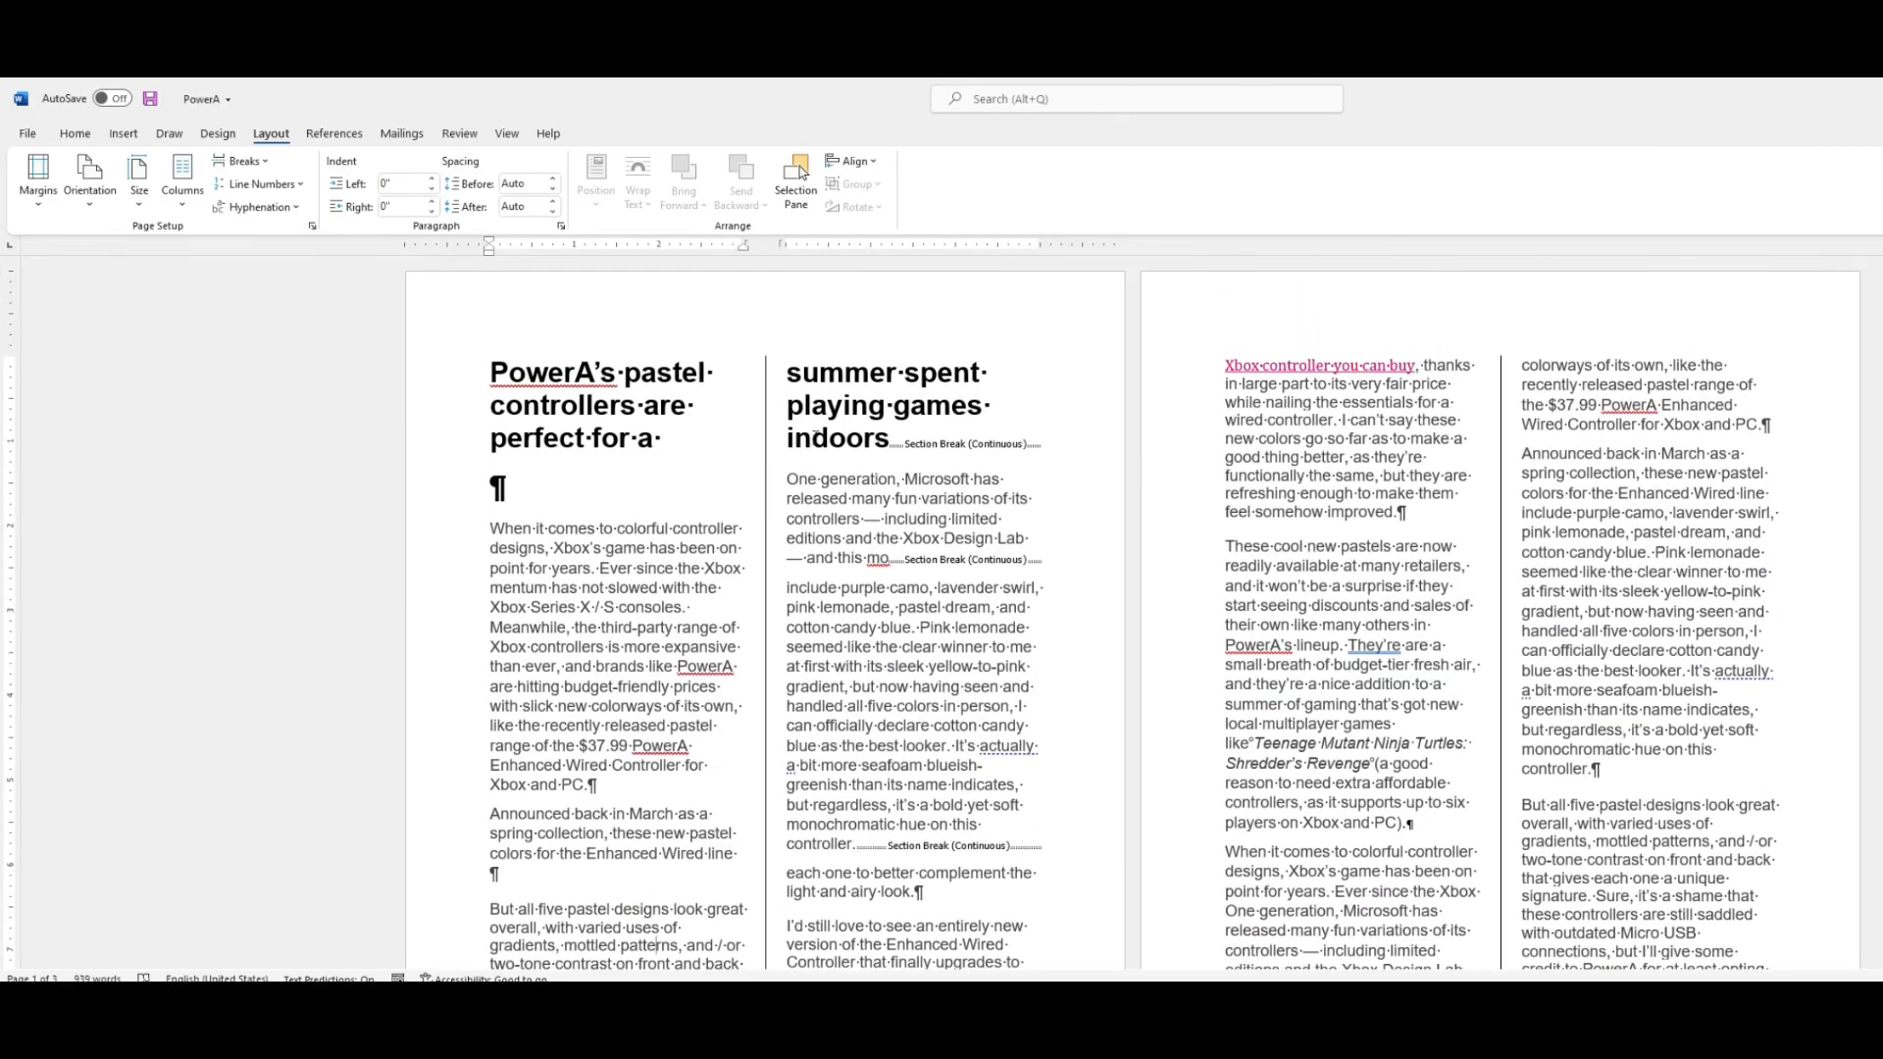
pyautogui.hotkey('ctrl', 'z')
pyautogui.scroll(-3, 815, 436)
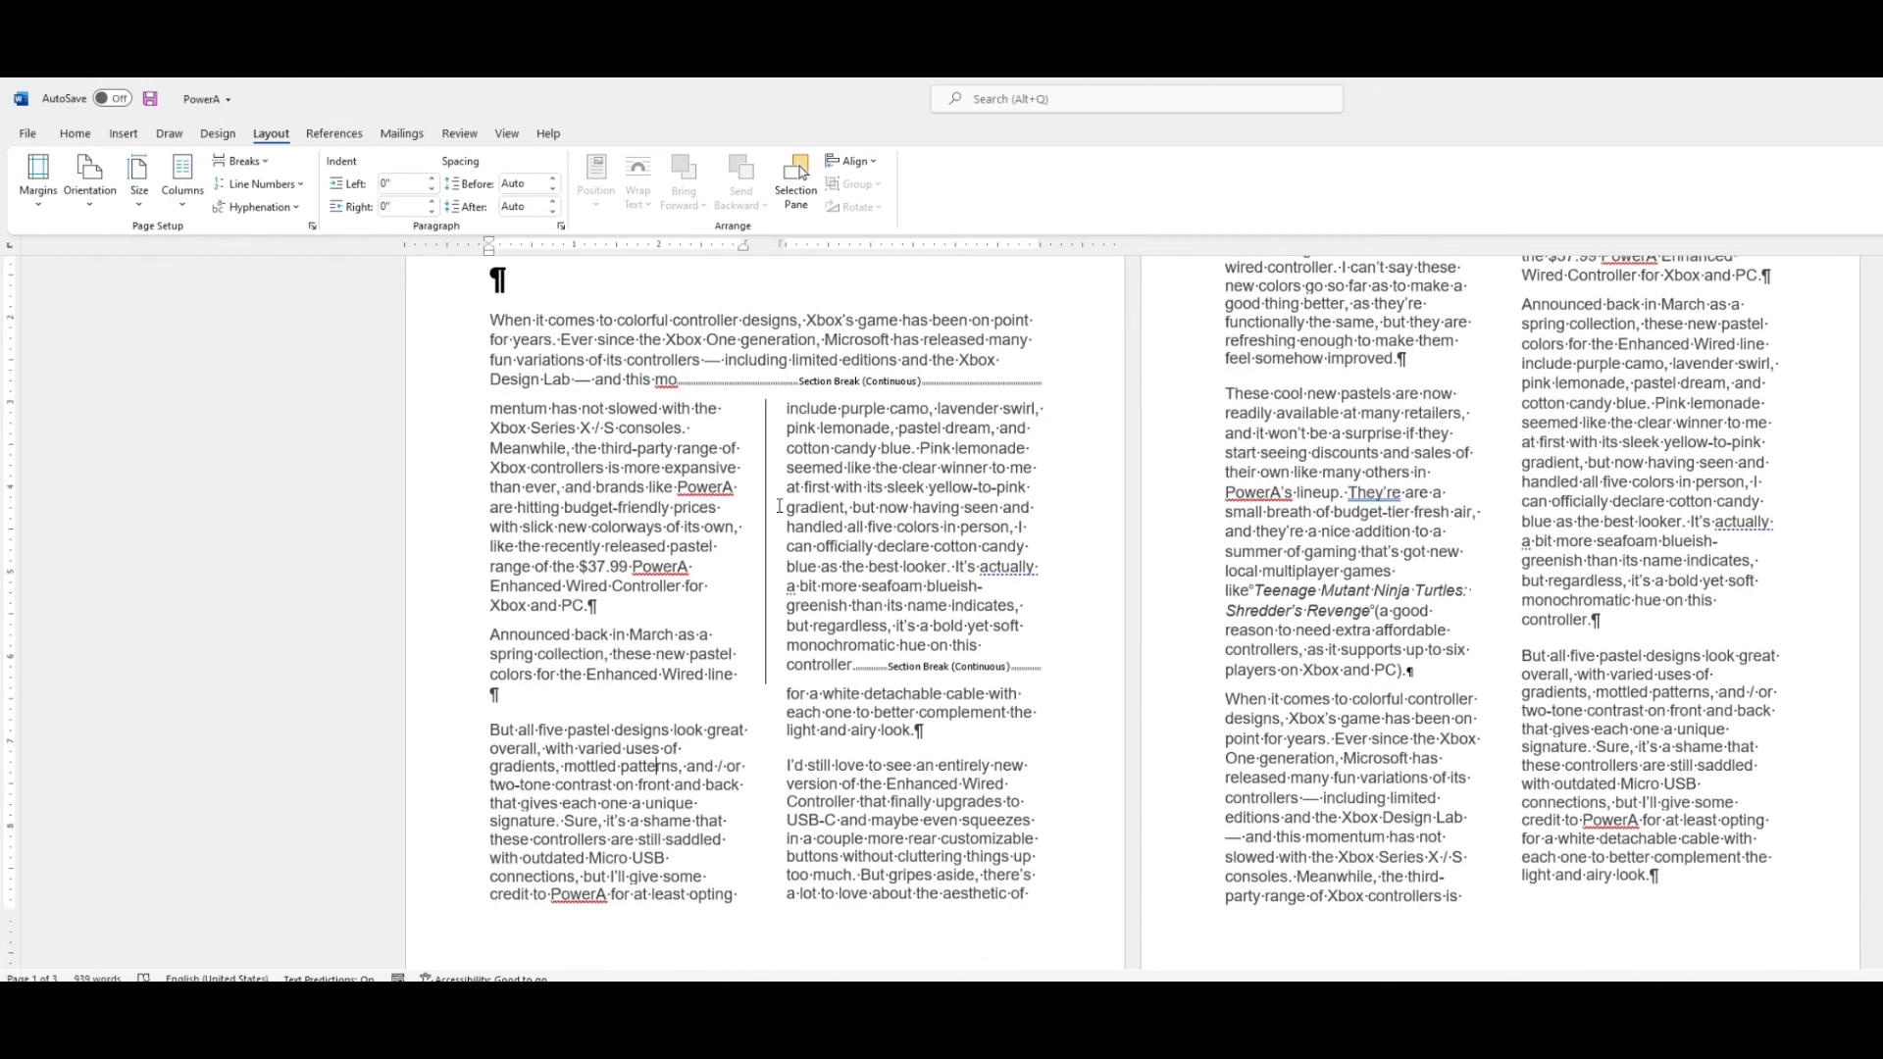
pyautogui.scroll(2, 780, 506)
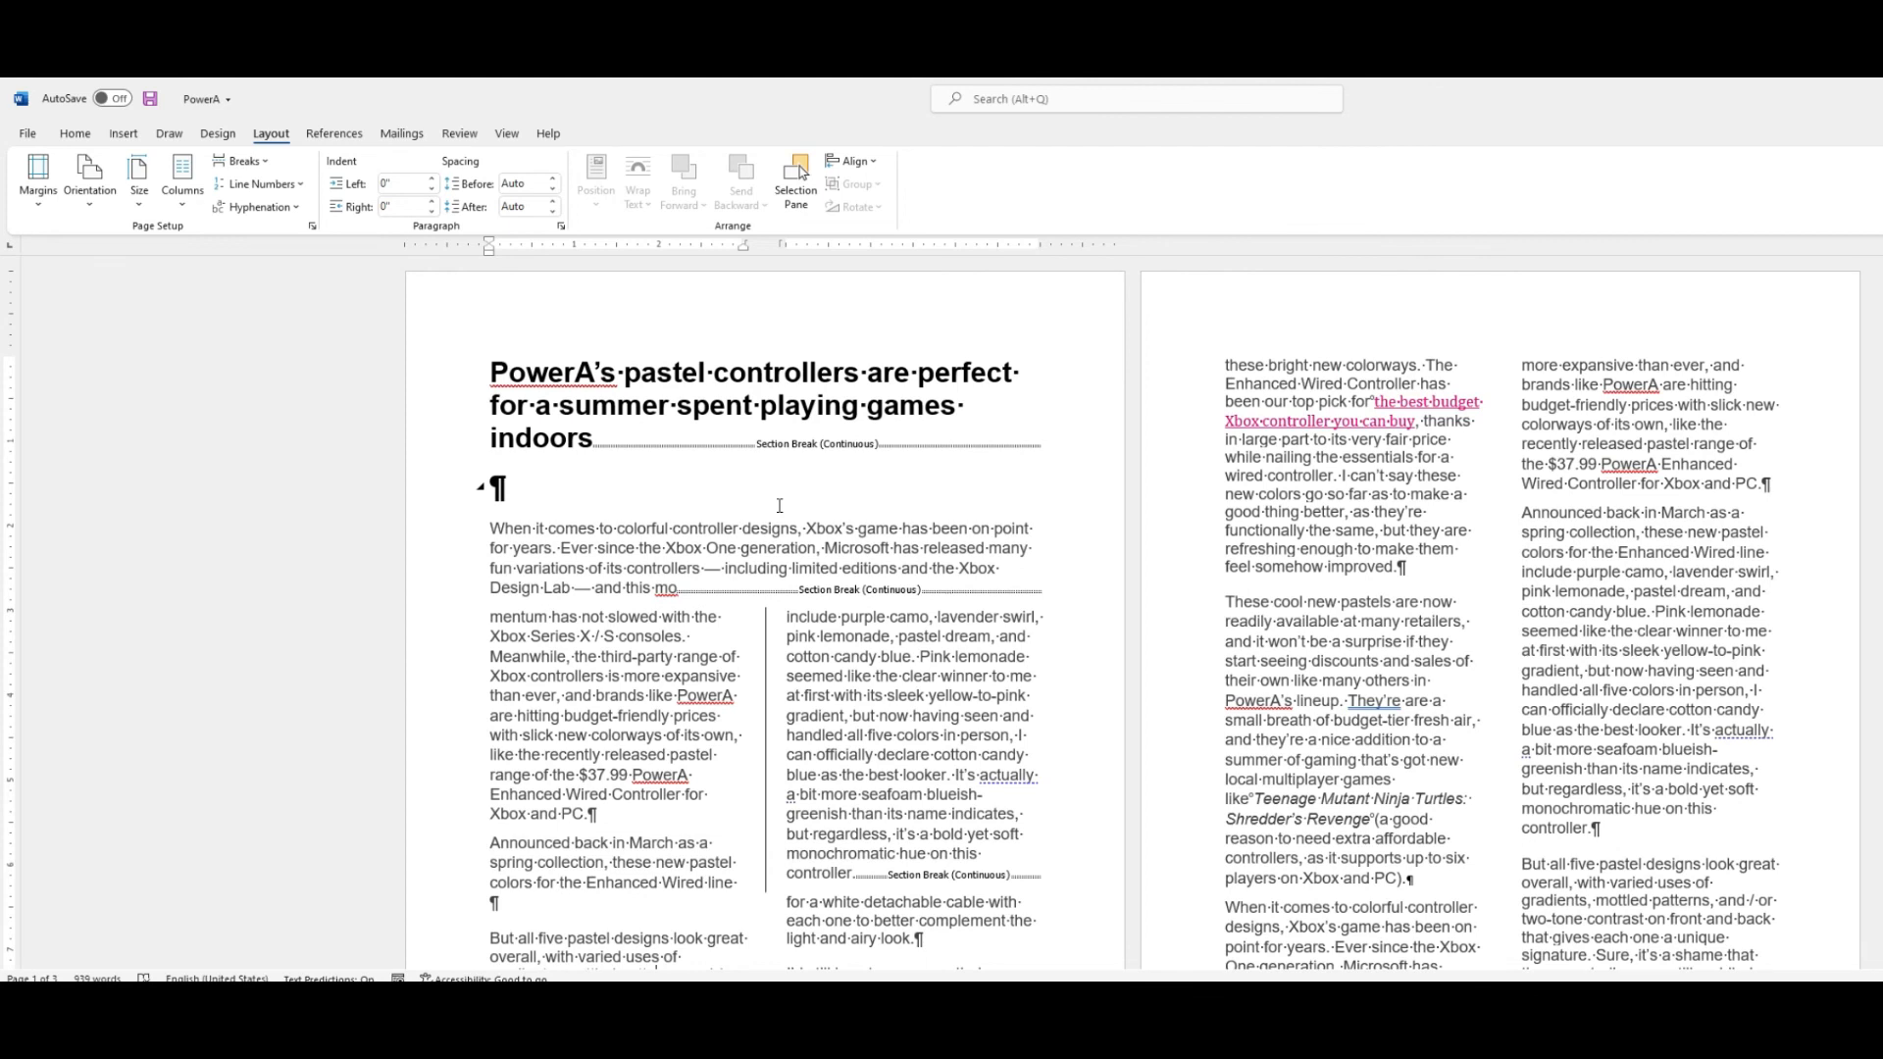